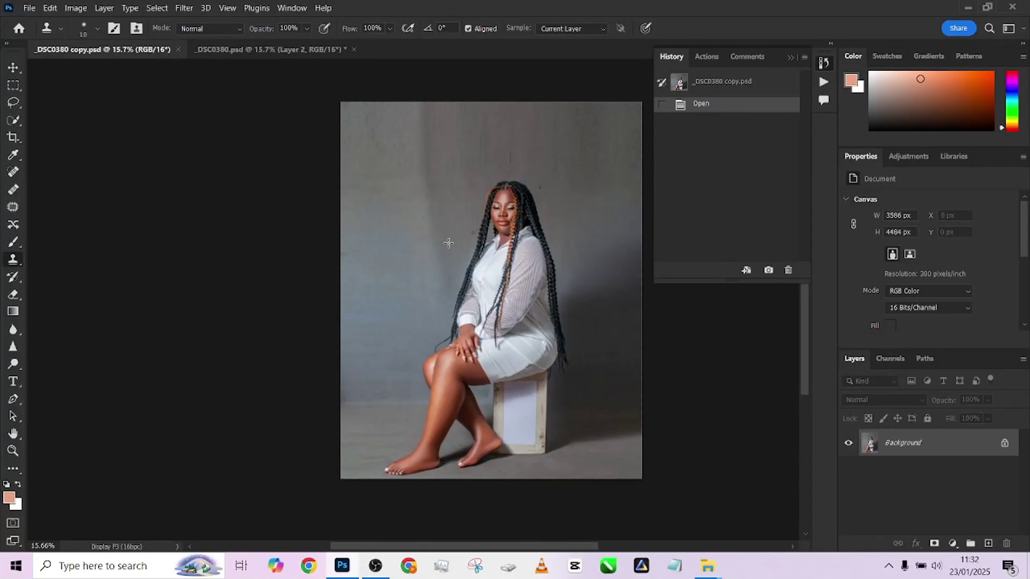
- Bring the _DSC0380 copy.psd portrait of the seated woman forward and zoom in on it
left_click(271, 49)
left_click_drag(438, 330, 406, 324)
scroll(436, 354, "up", 2)
left_click_drag(472, 378, 461, 383)
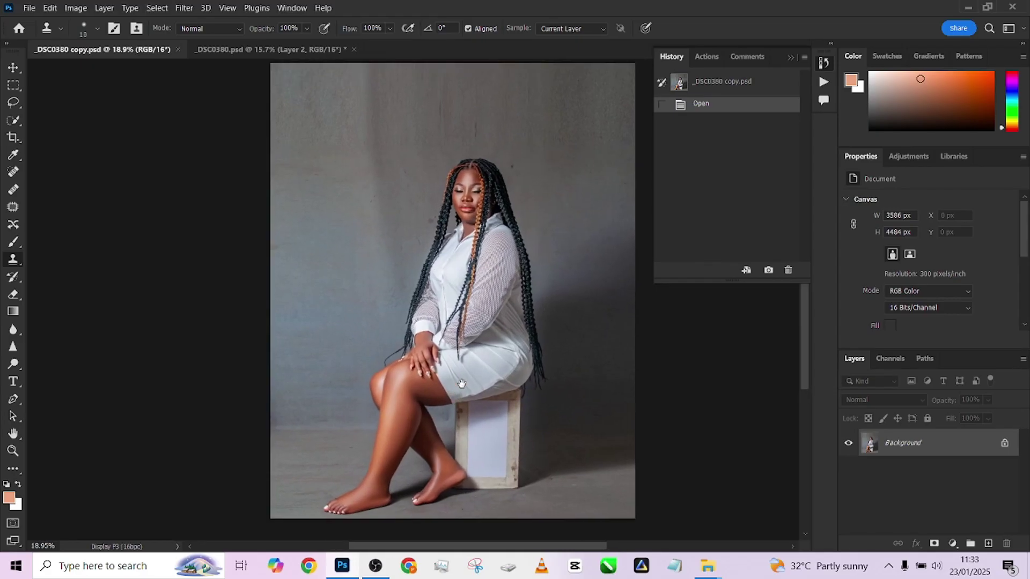
- Select the woman with Select Subject, invert to the grey backdrop, and set a 27 px brush
left_click(15, 121)
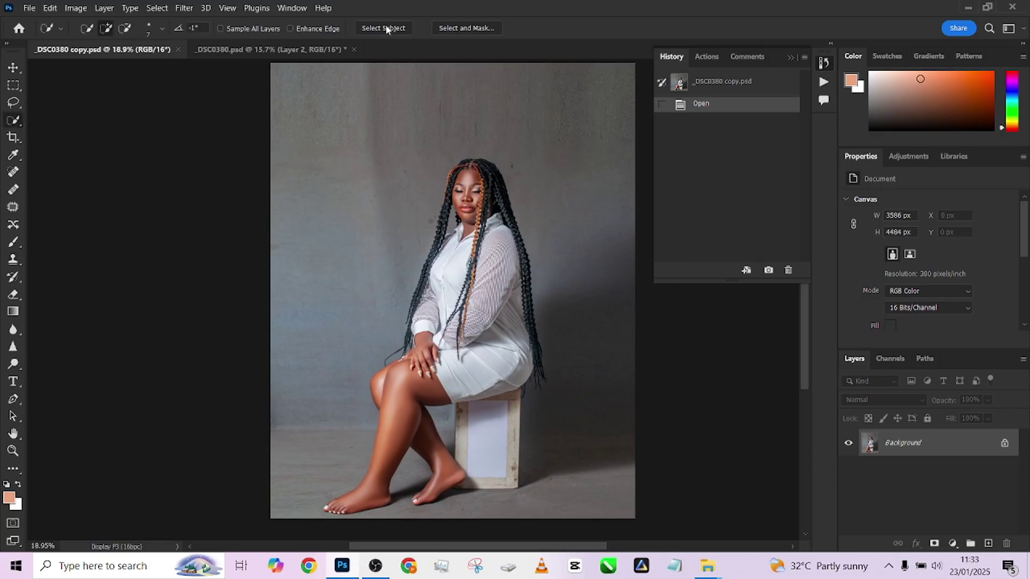
left_click(386, 28)
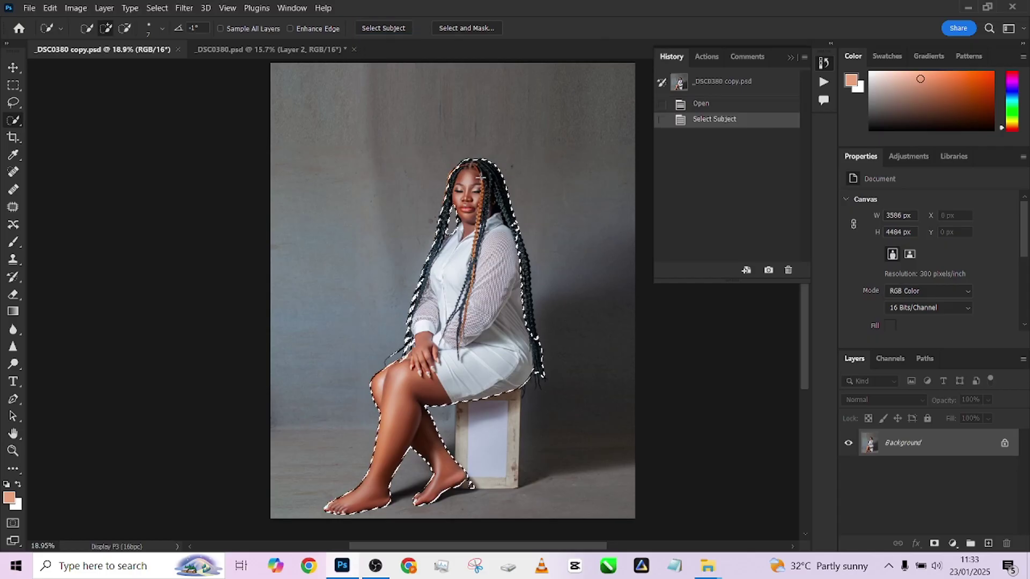
right_click(486, 216)
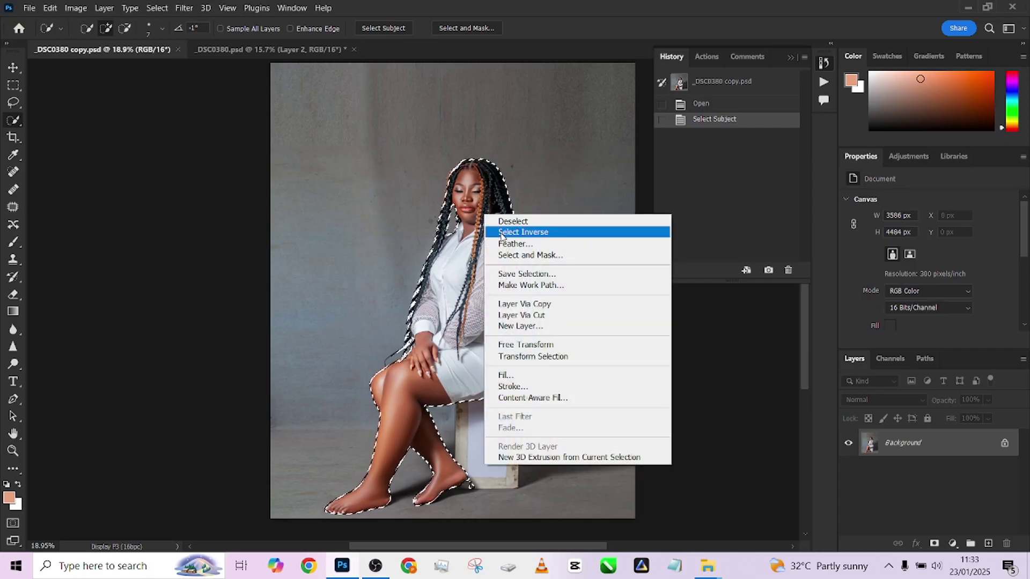
left_click(515, 232)
scroll(585, 257, "up", 4)
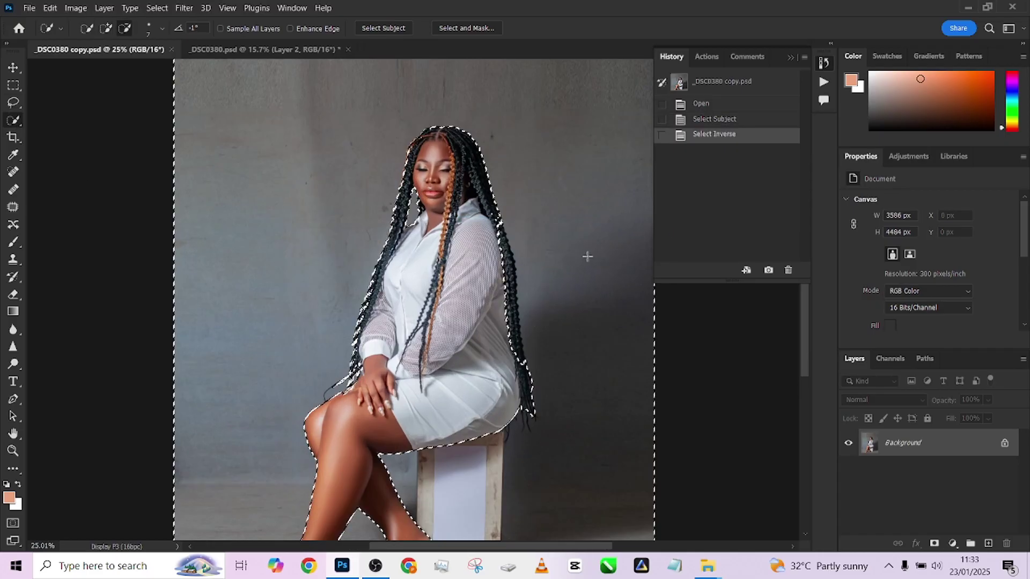
mouse_move(427, 197)
left_mouse_down()
mouse_move(422, 164)
mouse_move(428, 231)
mouse_move(431, 168)
mouse_move(420, 162)
mouse_move(436, 257)
left_mouse_up()
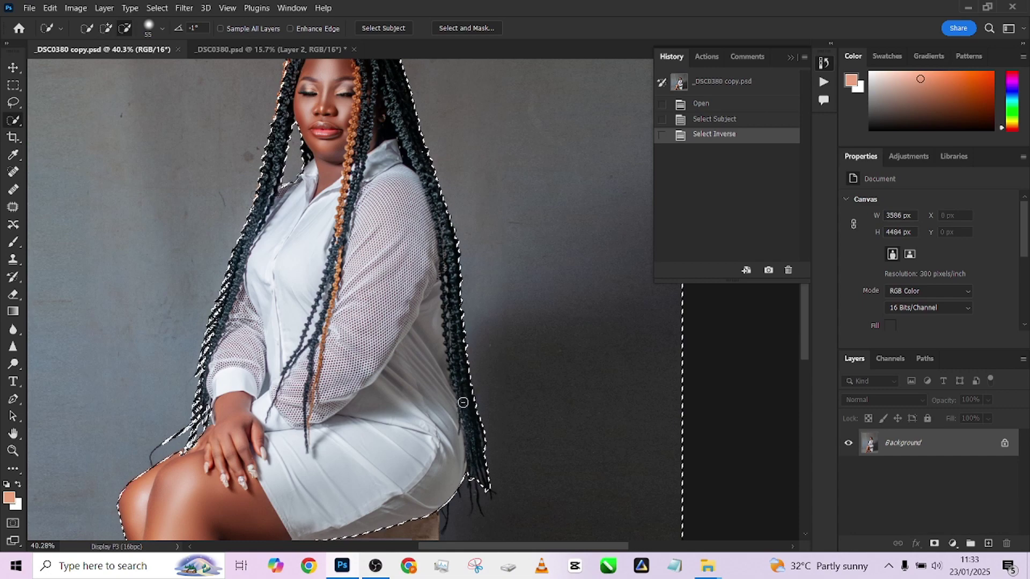
- Refine the backdrop selection edge around the legs, foot and wooden crate
left_click(456, 414)
scroll(456, 414, "down", 3)
left_click_drag(322, 424, 438, 201)
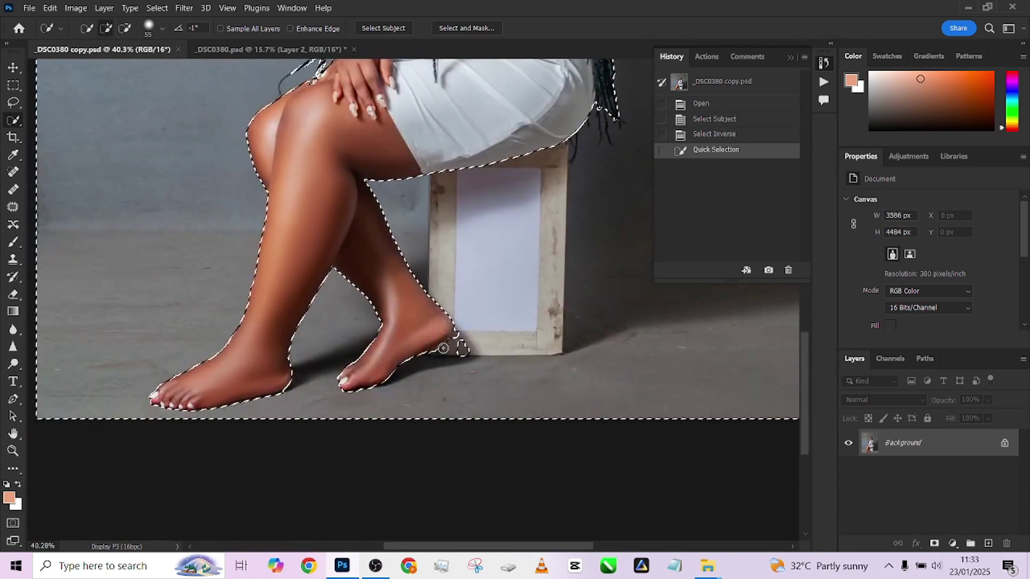
left_click_drag(461, 292, 483, 269)
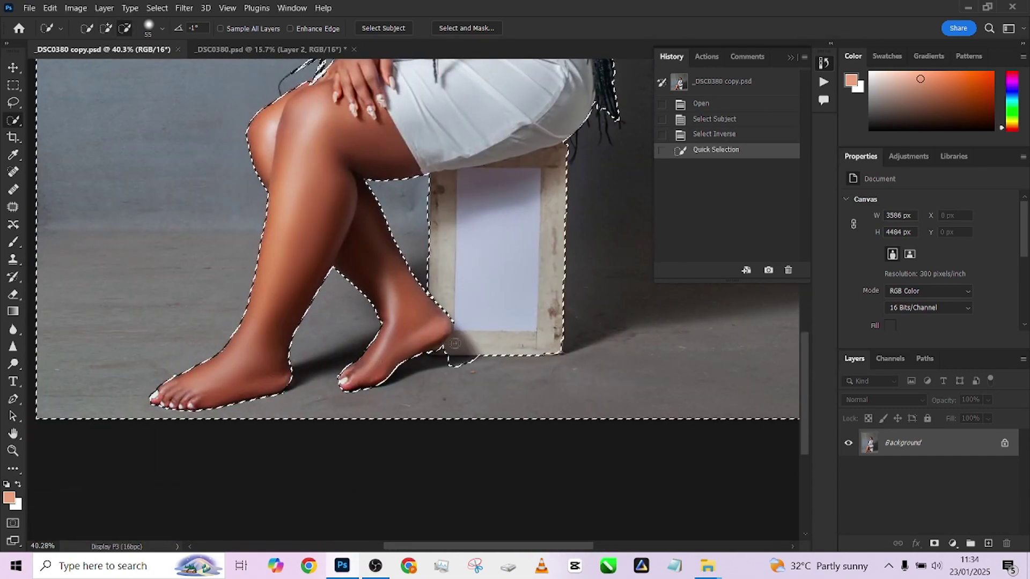
left_click(454, 343)
left_click(455, 345)
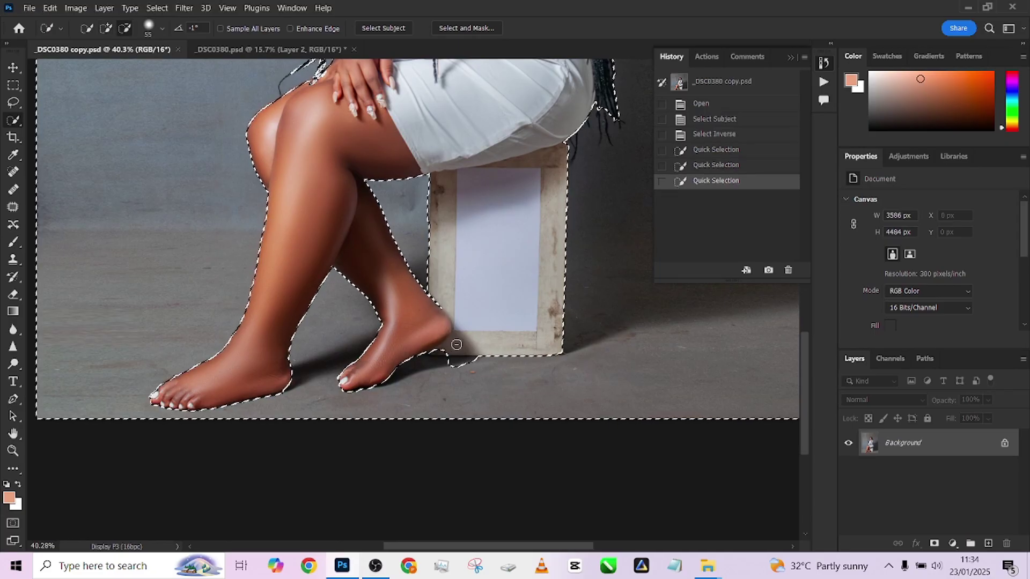
left_click(437, 365)
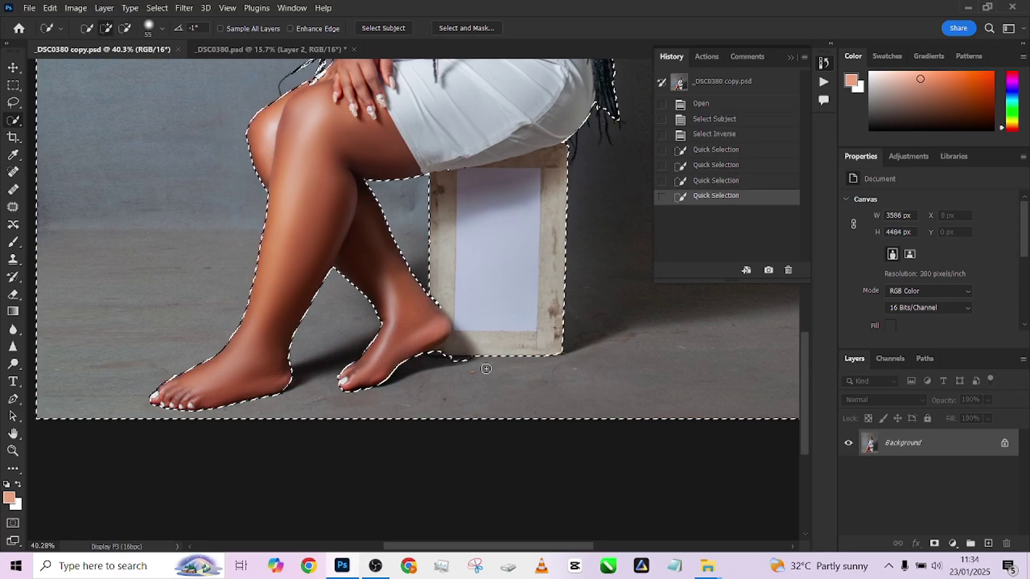
left_click(485, 369)
left_click_drag(380, 325, 383, 417)
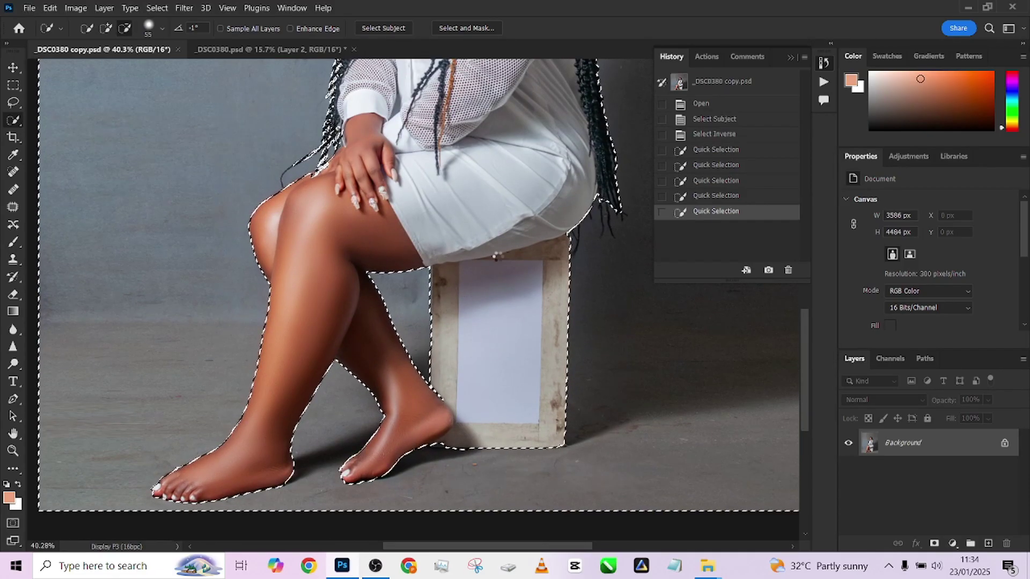
left_click(497, 257)
- Refine the selection at the collar and subtract background gaps between the braids
mouse_move(316, 377)
left_mouse_down()
mouse_move(367, 263)
mouse_move(368, 381)
left_mouse_up()
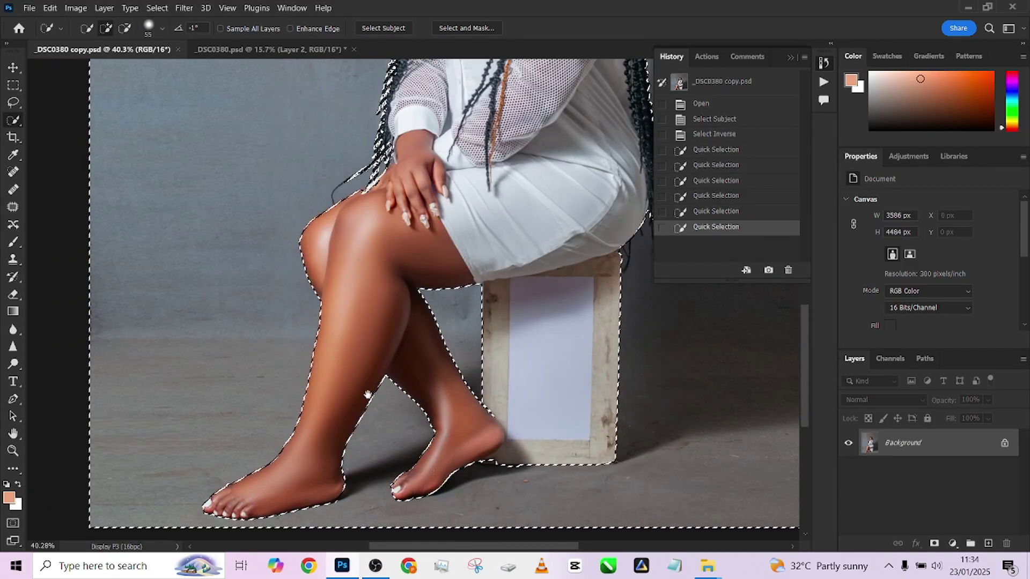
left_click_drag(373, 269, 375, 409)
left_click_drag(469, 62, 416, 166)
scroll(416, 166, "up", 6)
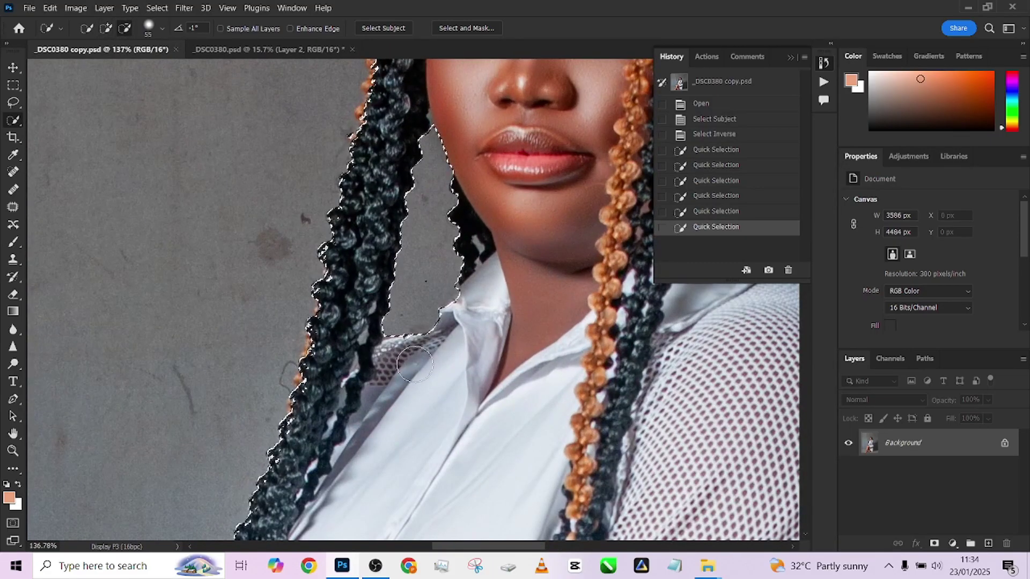
left_click(383, 360)
left_click_drag(496, 161, 486, 466)
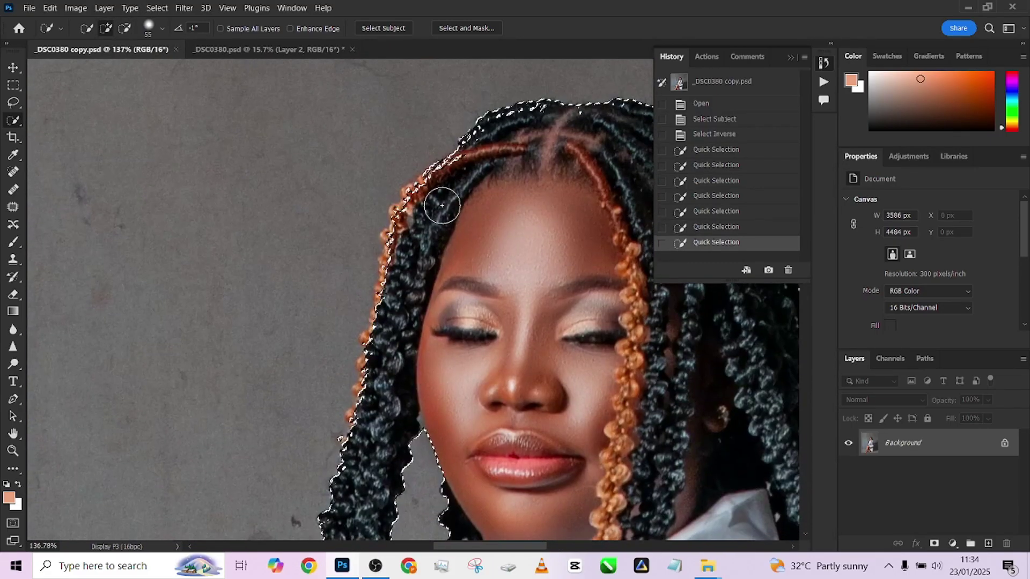
mouse_move(441, 202)
left_mouse_down()
mouse_move(404, 217)
mouse_move(389, 305)
mouse_move(398, 237)
left_mouse_up()
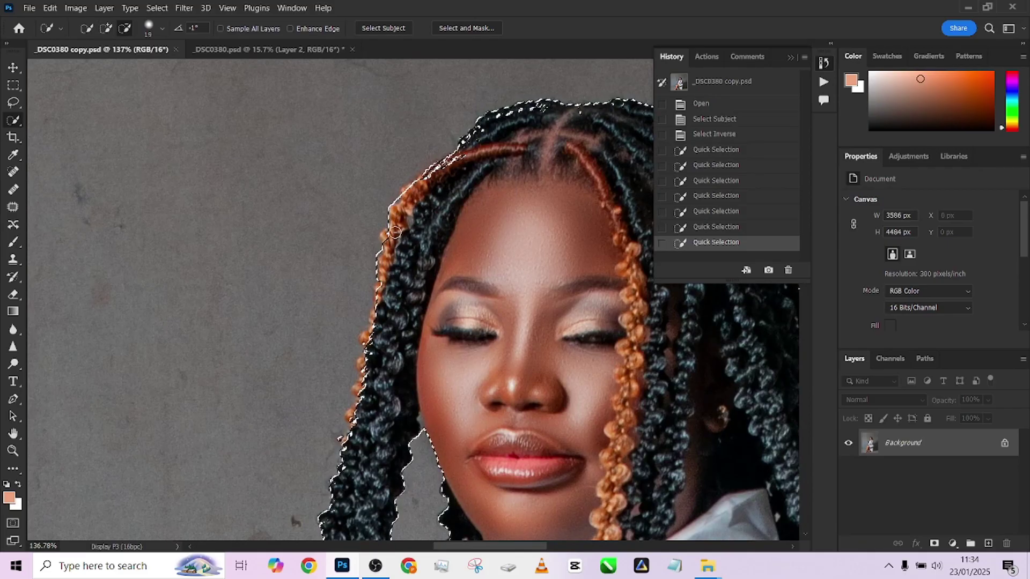
mouse_move(365, 351)
left_mouse_down()
mouse_move(392, 188)
mouse_move(383, 275)
left_mouse_up()
mouse_move(354, 387)
left_mouse_down()
mouse_move(394, 189)
mouse_move(376, 292)
left_mouse_up()
scroll(380, 345, "down", 5)
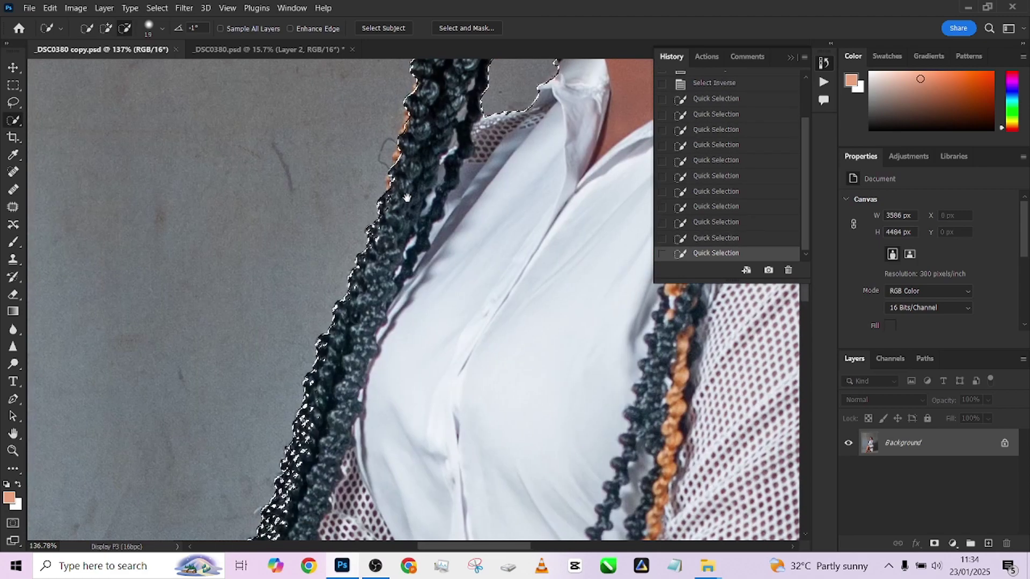
key("bracketleft")
scroll(359, 335, "down", 5)
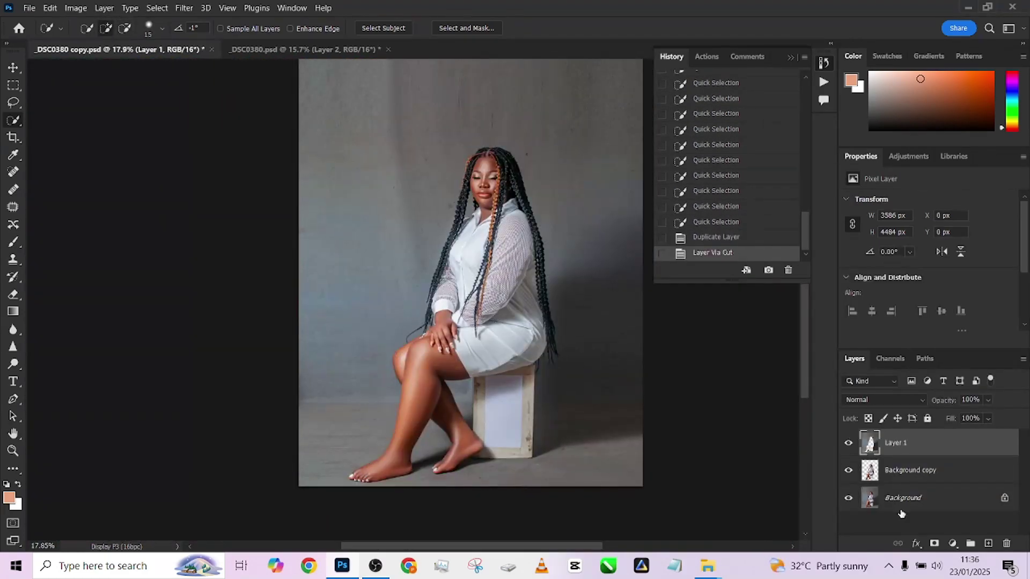
- Check the cutout by toggling layer visibility, then move Background copy above Layer 1
left_click(848, 443)
left_click(848, 497)
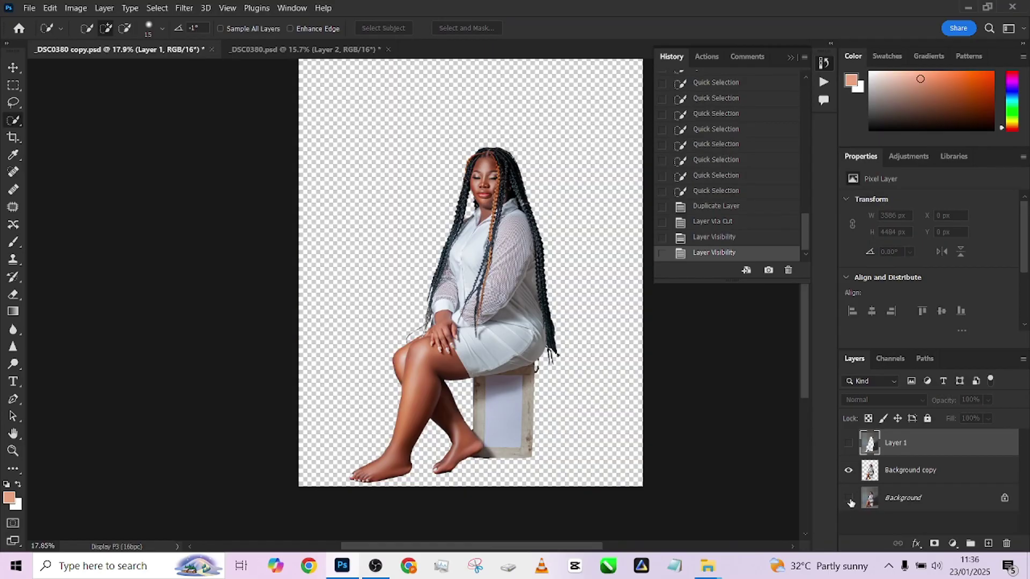
left_click(849, 498)
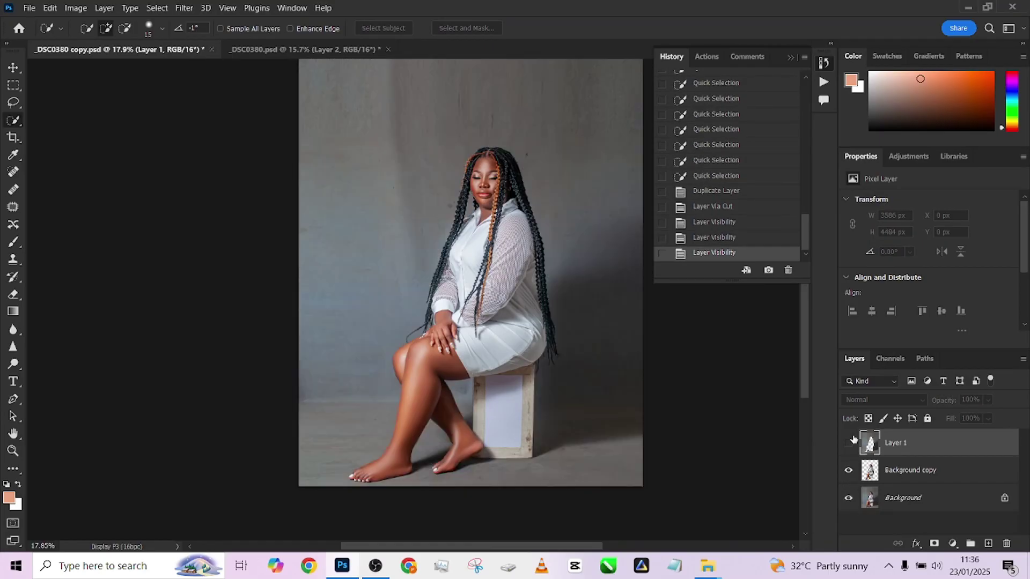
left_click(846, 443)
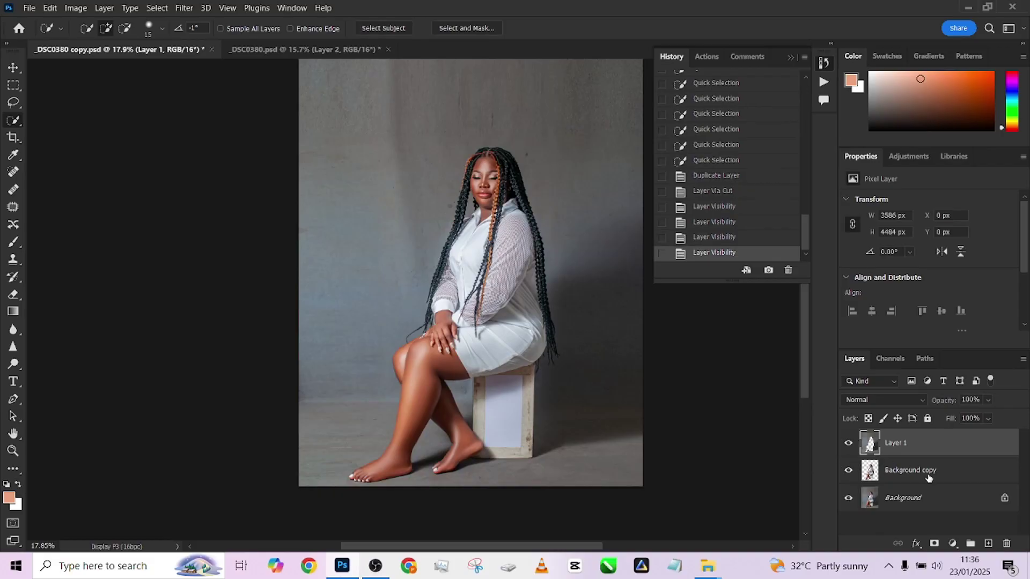
left_click_drag(928, 477, 932, 441)
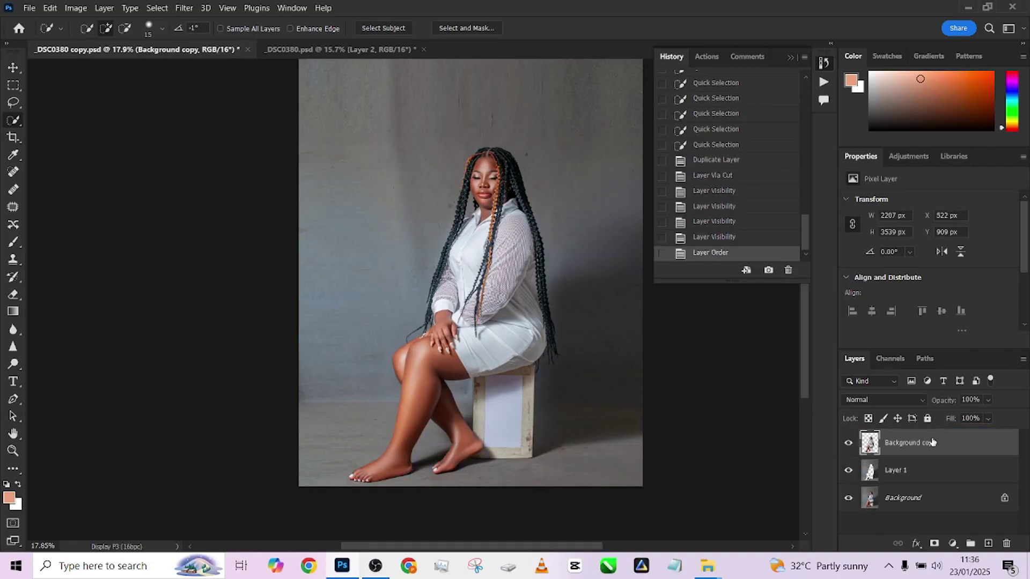
left_click(929, 468)
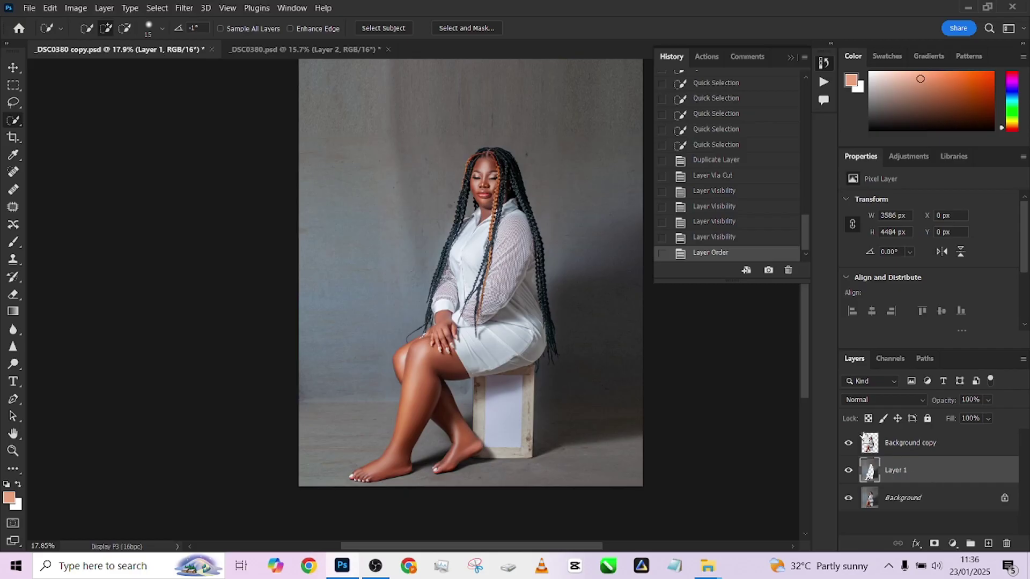
- Blur the backdrop on Layer 1 with a 147.4-pixel Gaussian Blur and deselect
left_click(870, 471, "ctrl")
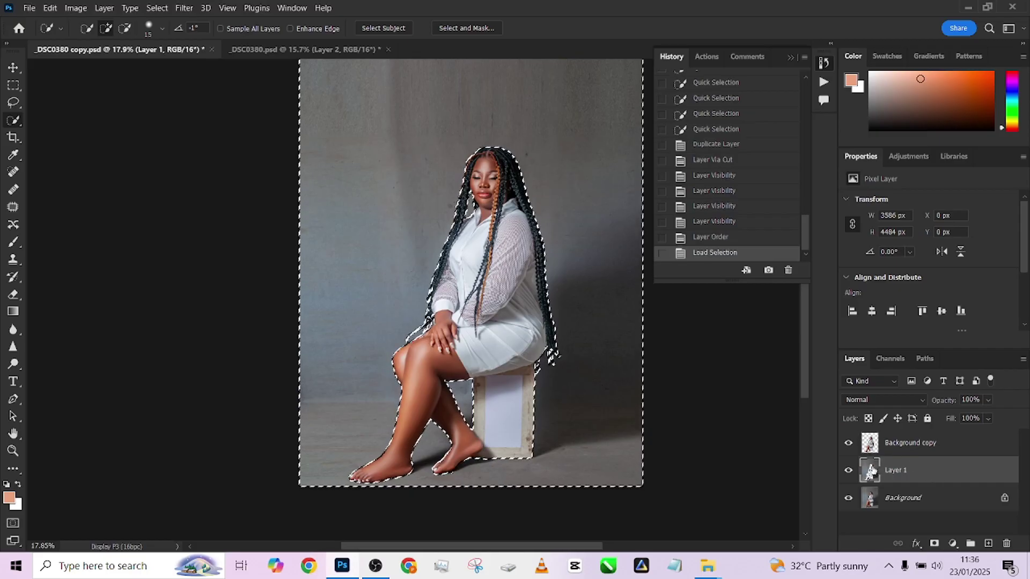
left_click(184, 7)
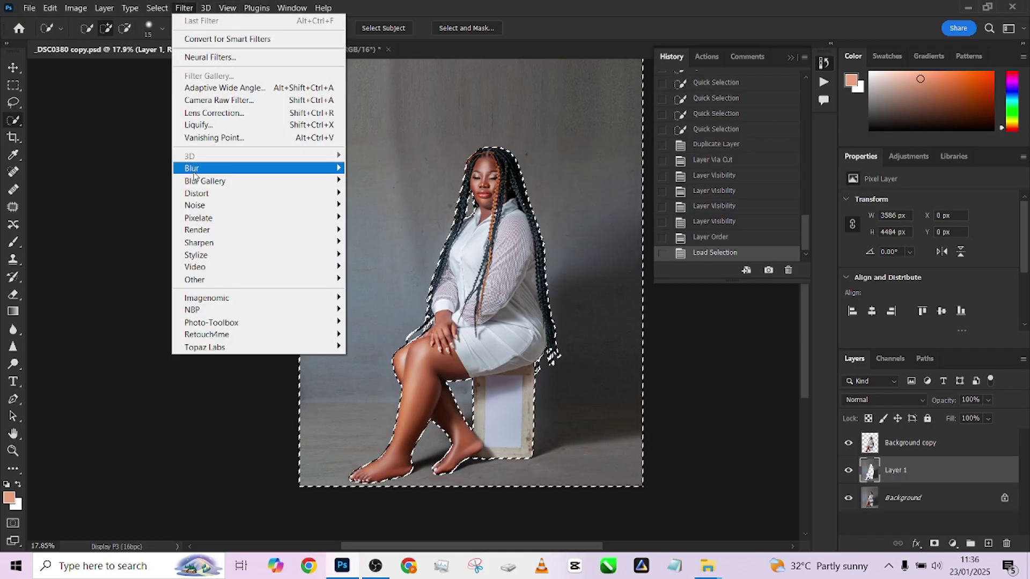
mouse_move(194, 171)
left_click(381, 218)
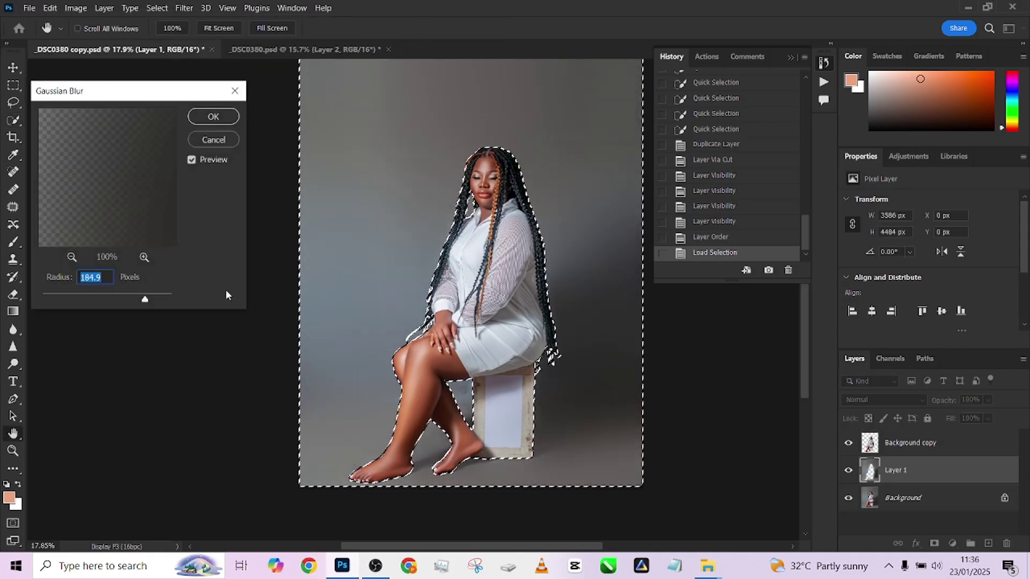
left_click_drag(143, 295, 137, 298)
left_click(213, 117)
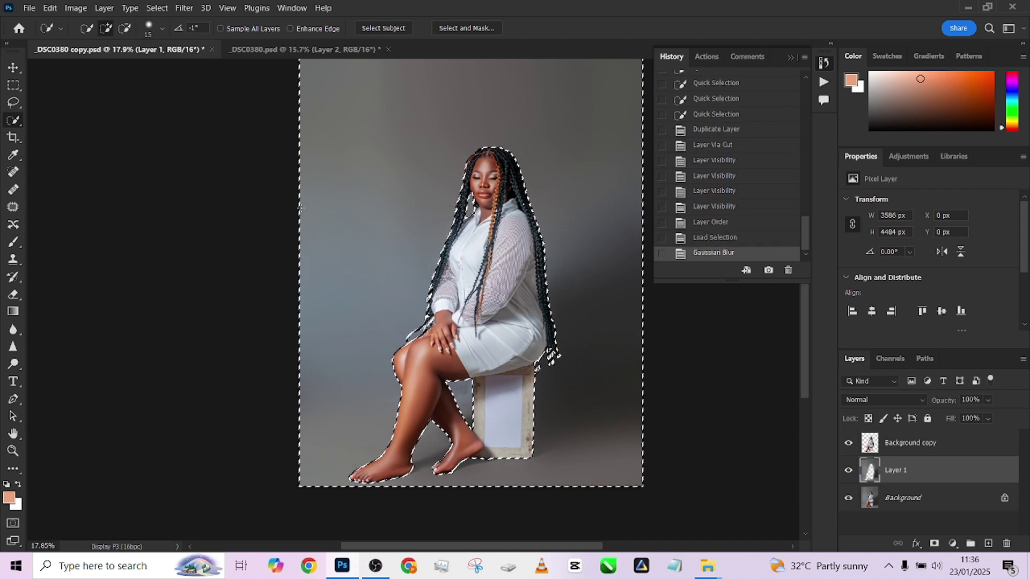
key("ctrl+d")
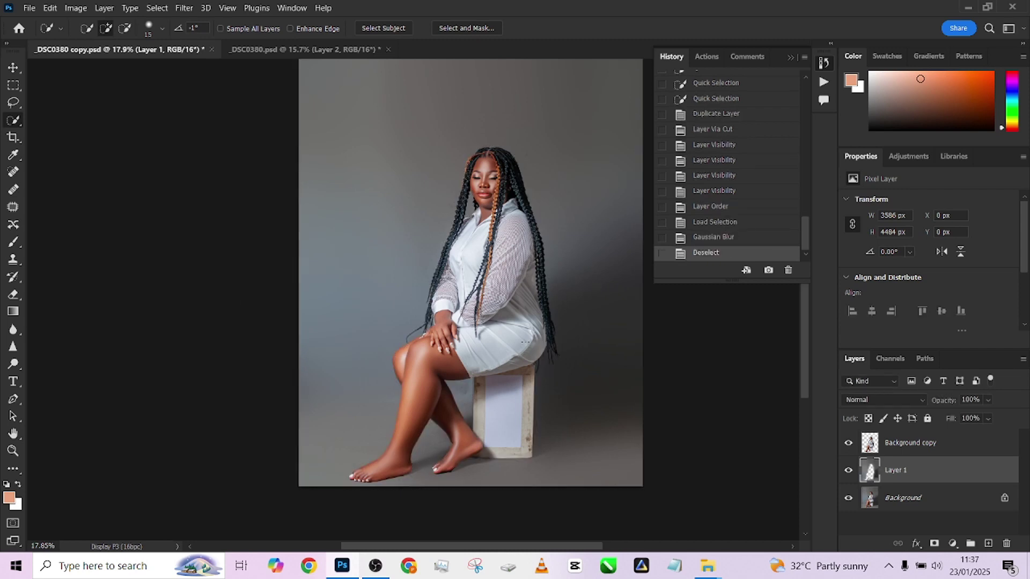
left_click(968, 9)
- Place the wooden barrel backdrop image into the document and enlarge it to about 99%
left_click_drag(177, 139, 494, 346)
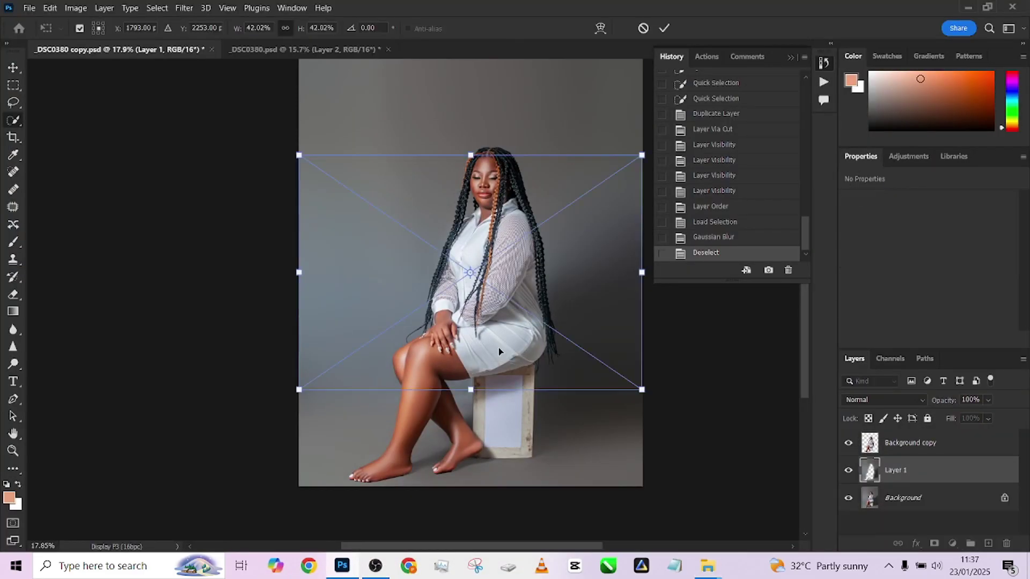
left_click_drag(641, 389, 838, 459)
left_click_drag(595, 325, 470, 274)
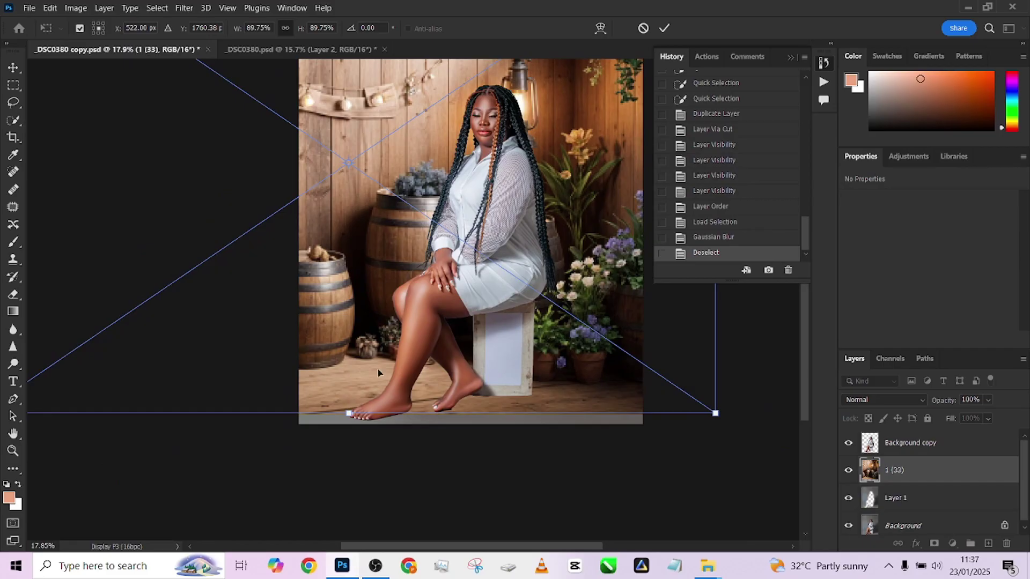
left_click_drag(348, 415, 346, 437)
scroll(423, 289, "down", 3)
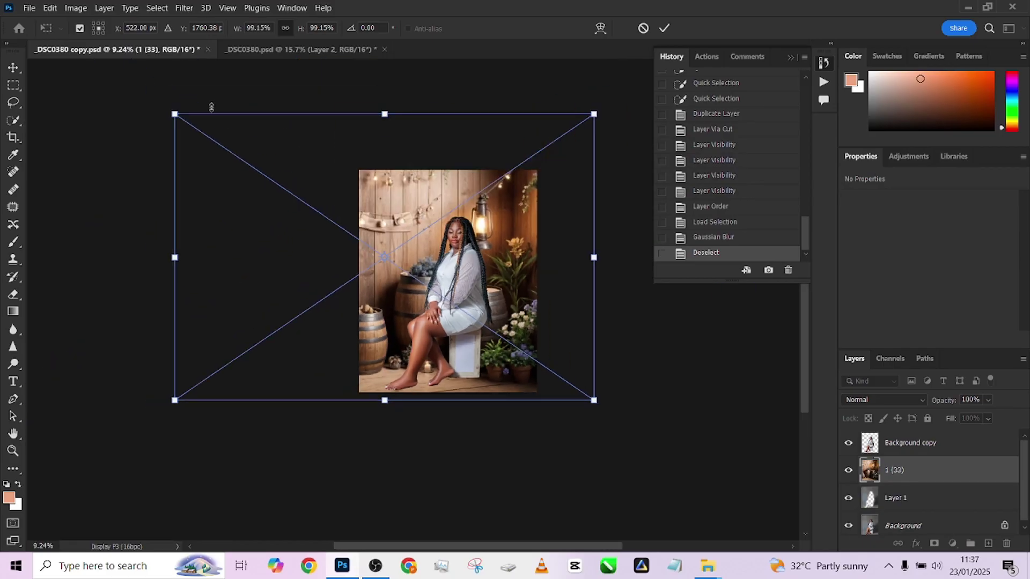
- Fine-tune the backdrop's scale and position to about 108.55% × 103.11% so it fills the frame
left_click_drag(170, 114, 130, 61)
left_click_drag(423, 290, 423, 301)
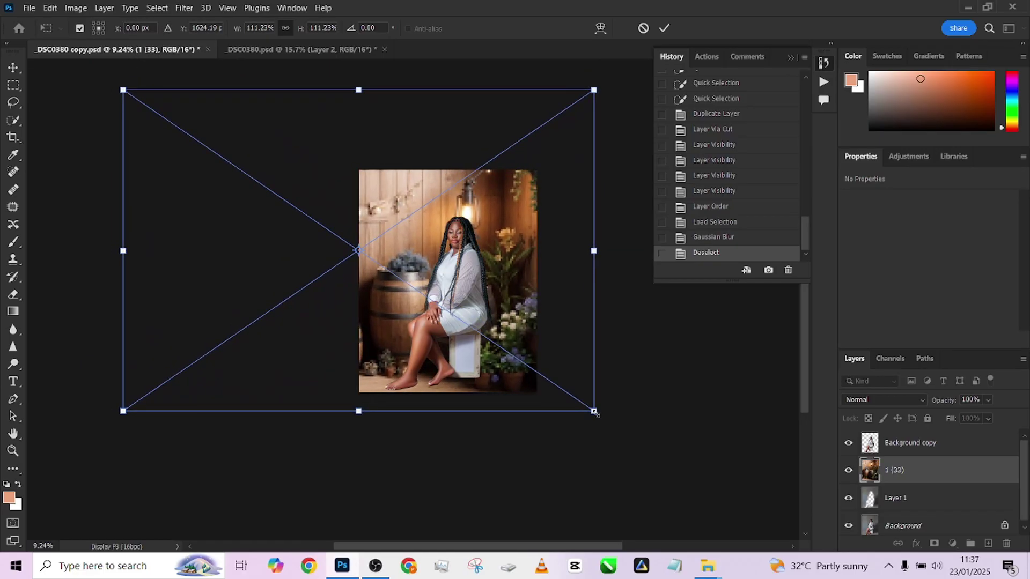
left_click_drag(595, 413, 585, 405)
mouse_move(486, 366)
left_mouse_down()
mouse_move(503, 373)
mouse_move(501, 353)
left_mouse_up()
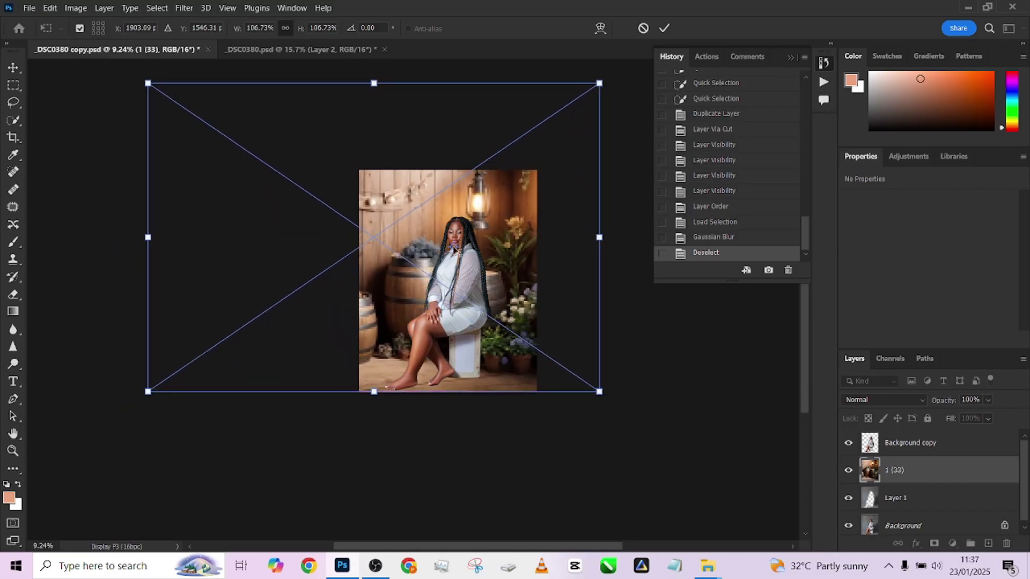
mouse_move(374, 85)
left_mouse_down()
mouse_move(379, 105)
mouse_move(381, 76)
mouse_move(373, 94)
left_mouse_up()
left_click_drag(522, 204, 507, 207)
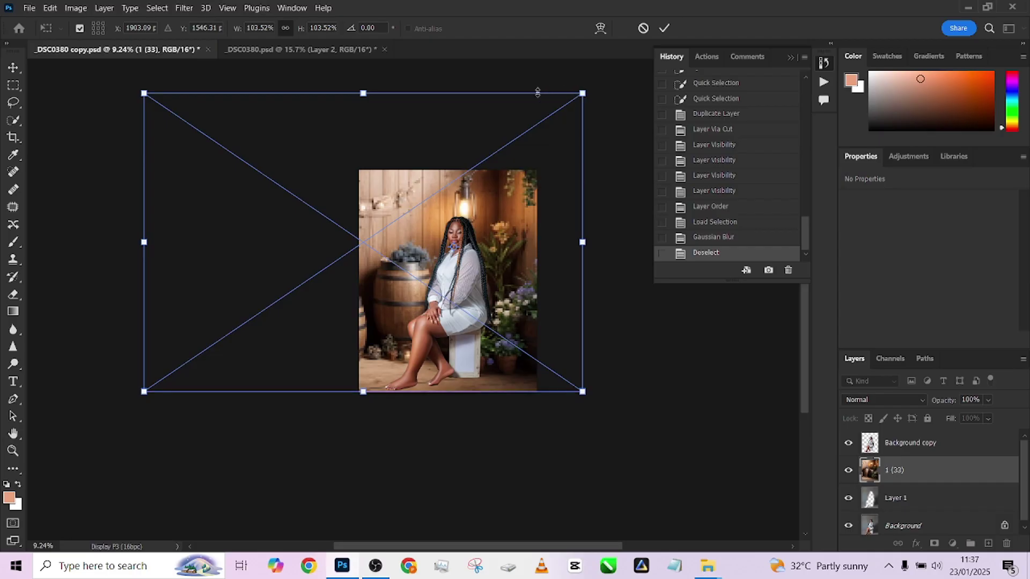
left_click_drag(537, 94, 534, 108)
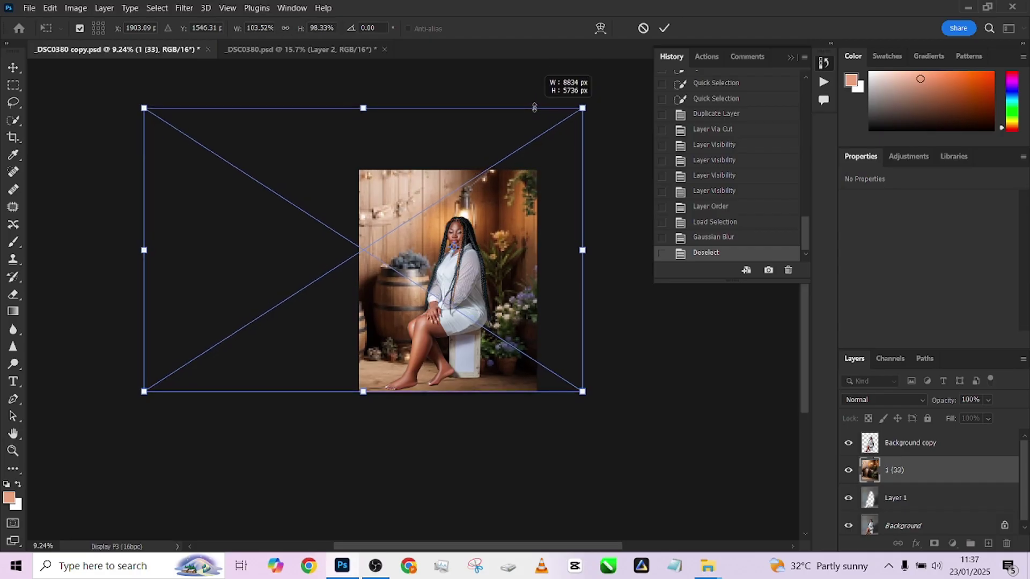
left_click_drag(485, 221, 491, 224)
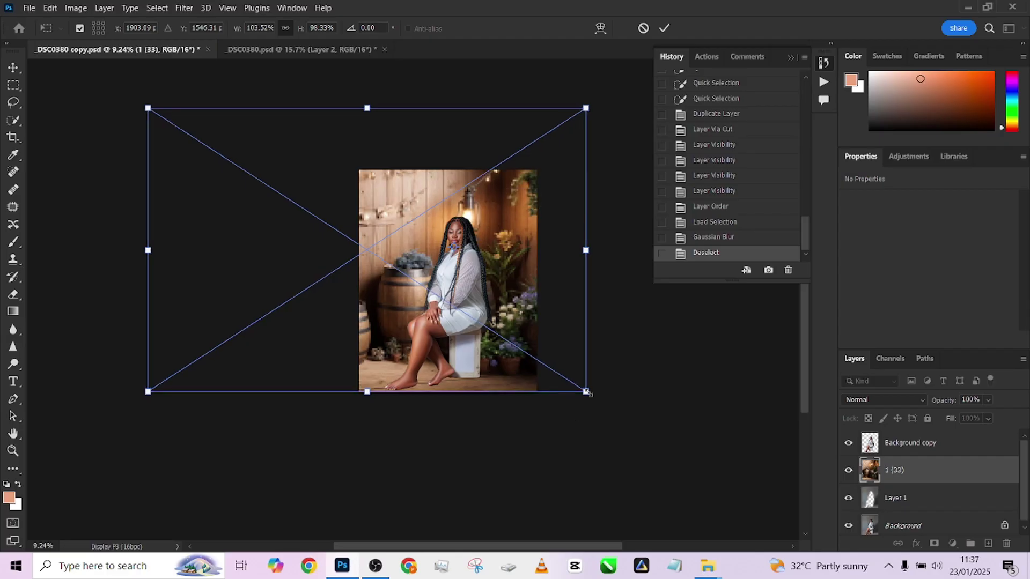
left_click_drag(590, 395, 510, 361)
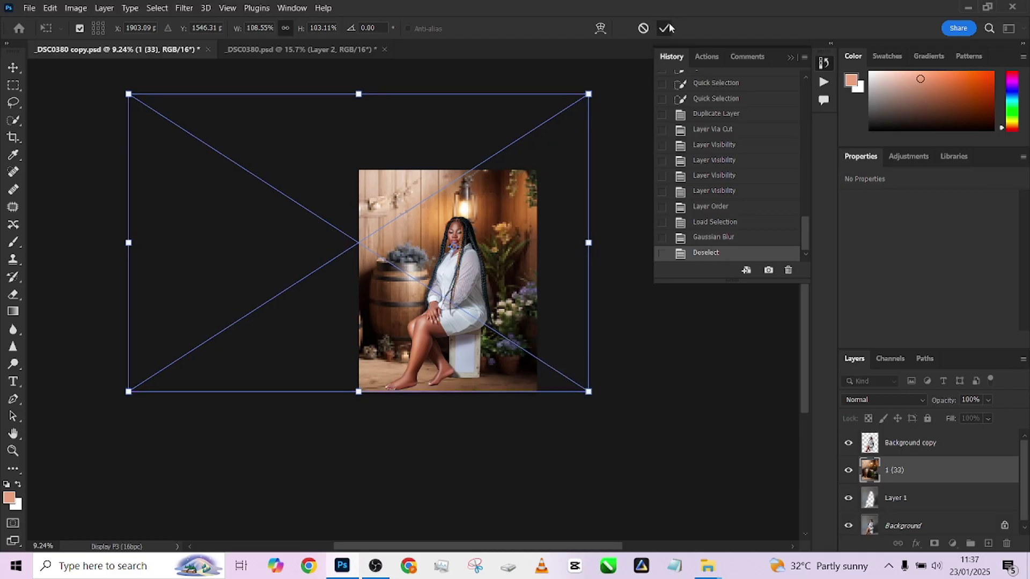
- Shift the barrel backdrop right and enlarge it to about 114% × 108.28%, then commit
scroll(501, 301, "up", 4)
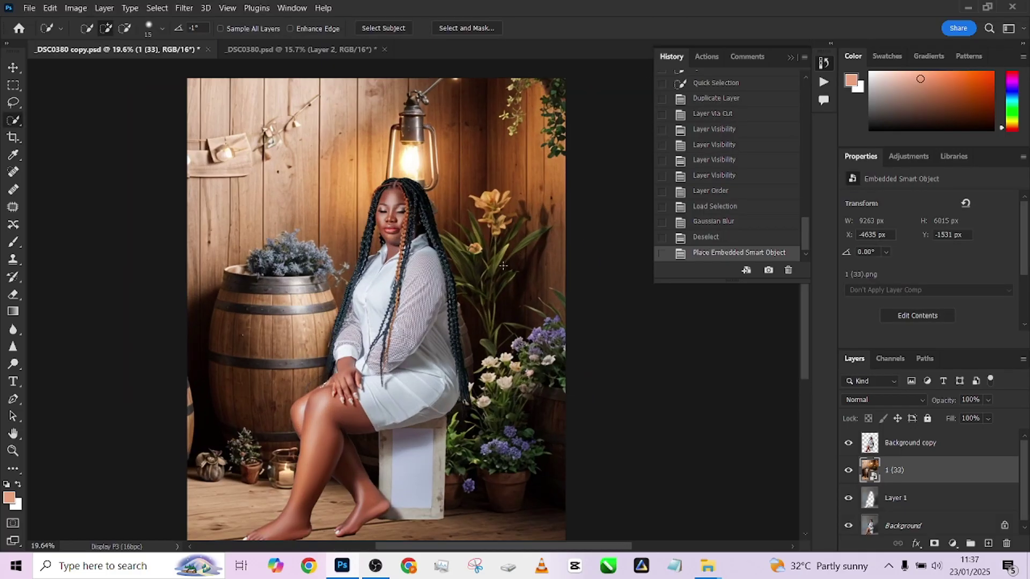
scroll(501, 302, "down", 2)
scroll(507, 285, "down", 2)
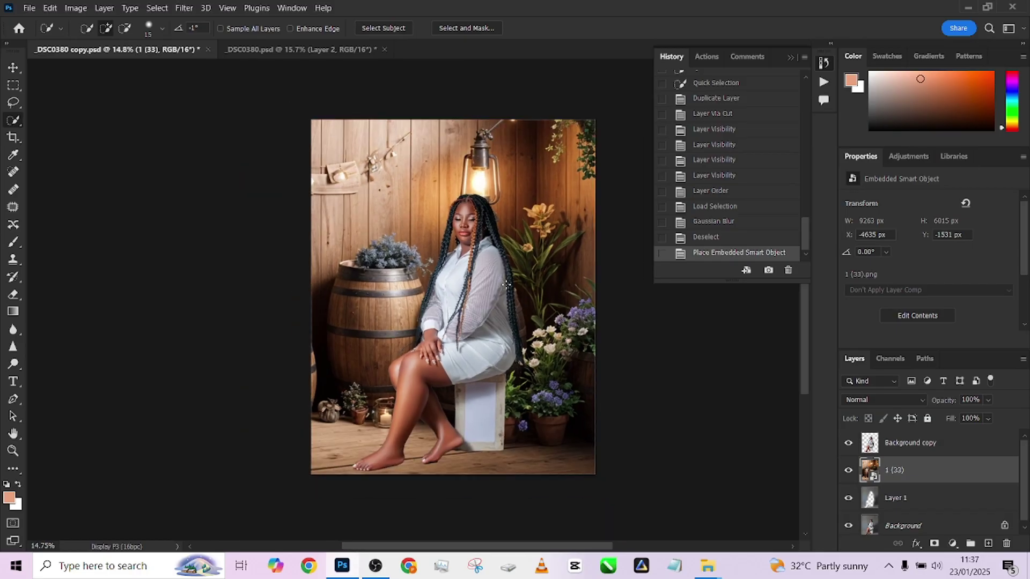
key("v")
scroll(526, 217, "down", 2)
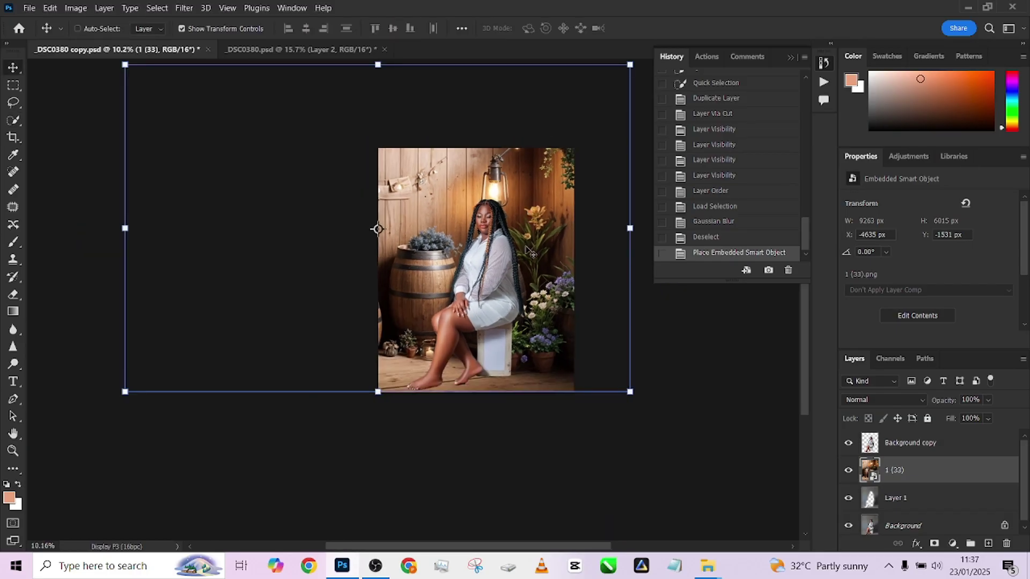
left_click_drag(514, 246, 519, 257)
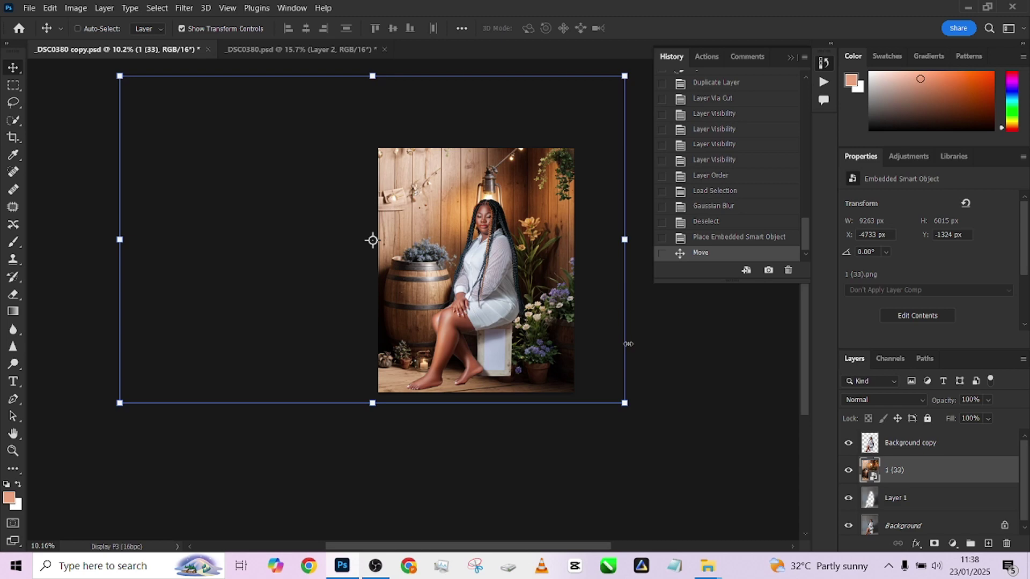
left_click_drag(628, 344, 648, 356)
left_click_drag(537, 364, 538, 341)
left_click_drag(382, 395, 385, 397)
left_click_drag(435, 373, 453, 368)
left_click(664, 28)
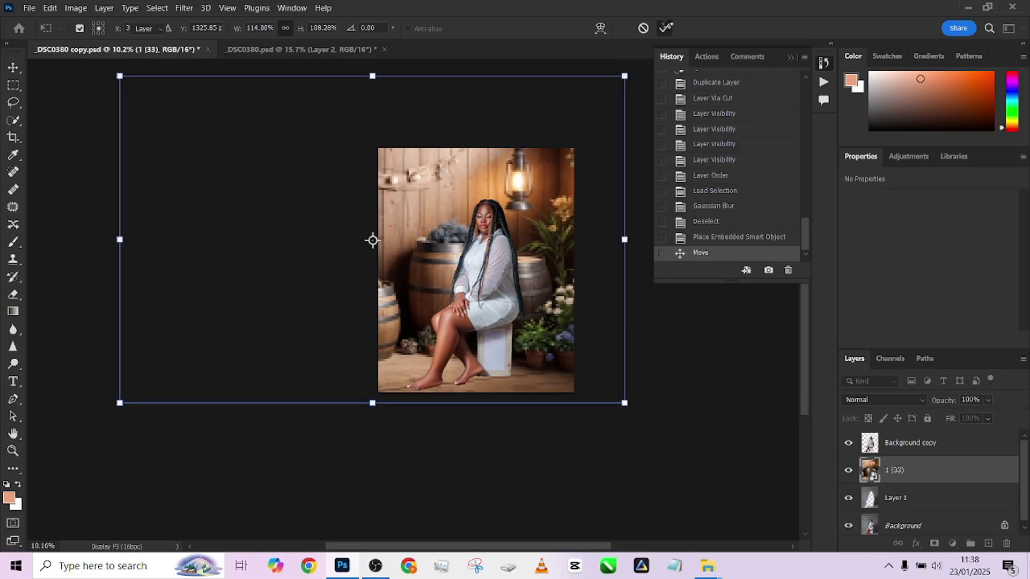
- Check the original _DSC0380.psd photo for reference and return to the composite
left_click(280, 49)
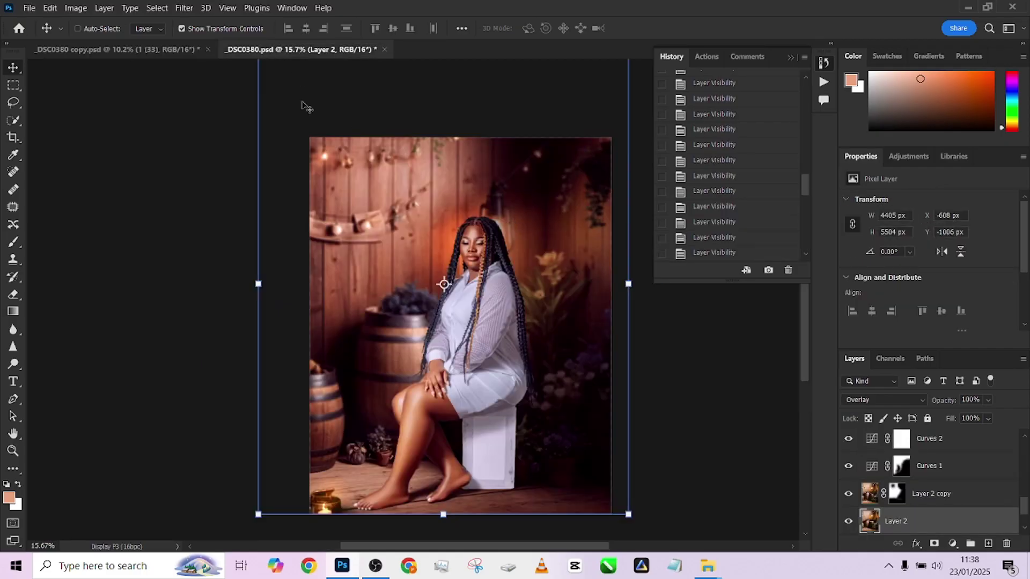
left_click(151, 52)
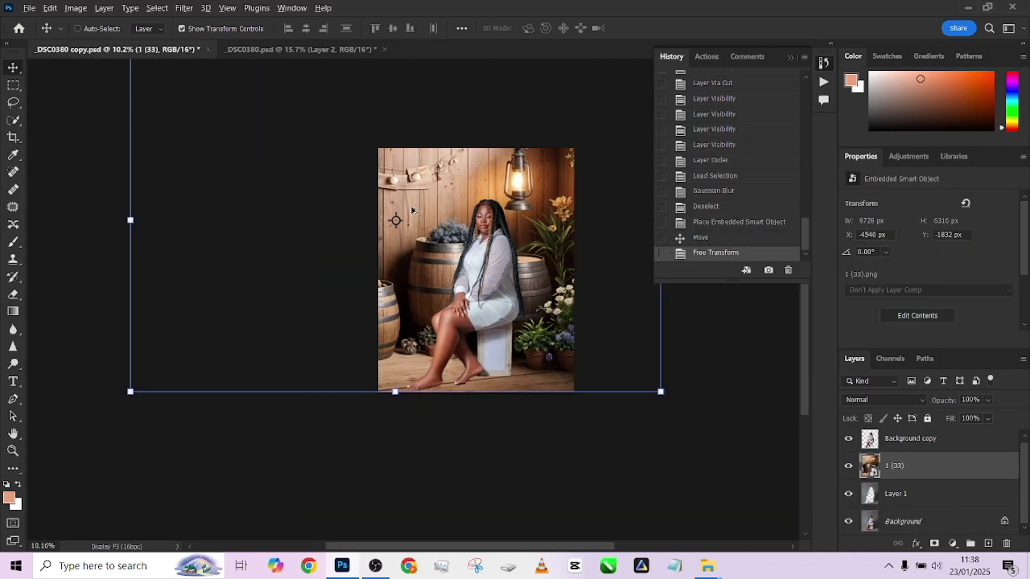
scroll(411, 209, "down", 3)
- Shrink the barrel backdrop to about 104.5% × 95.47% and realign its left and top edges
key("ctrl+t")
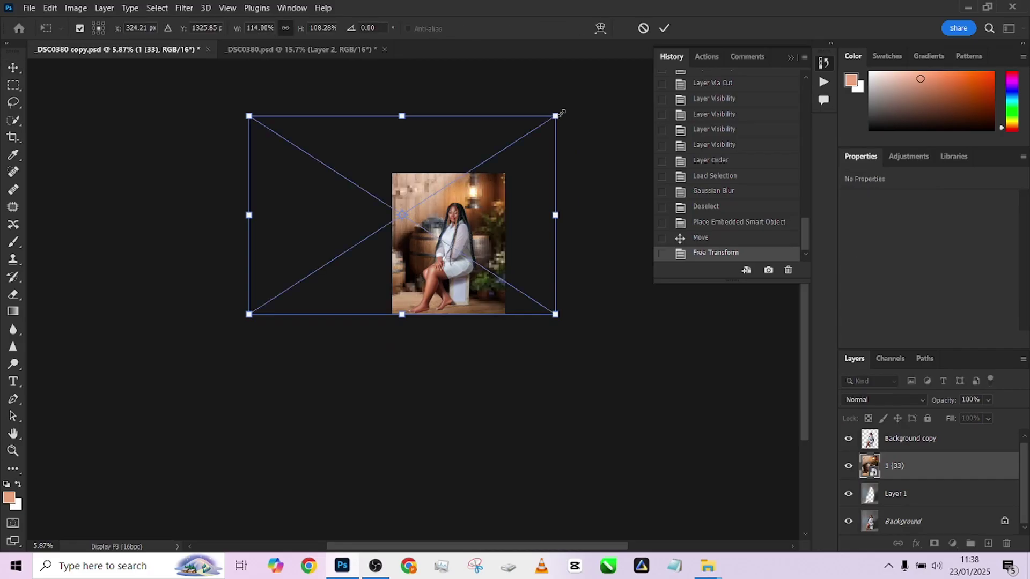
left_click_drag(558, 115, 540, 138)
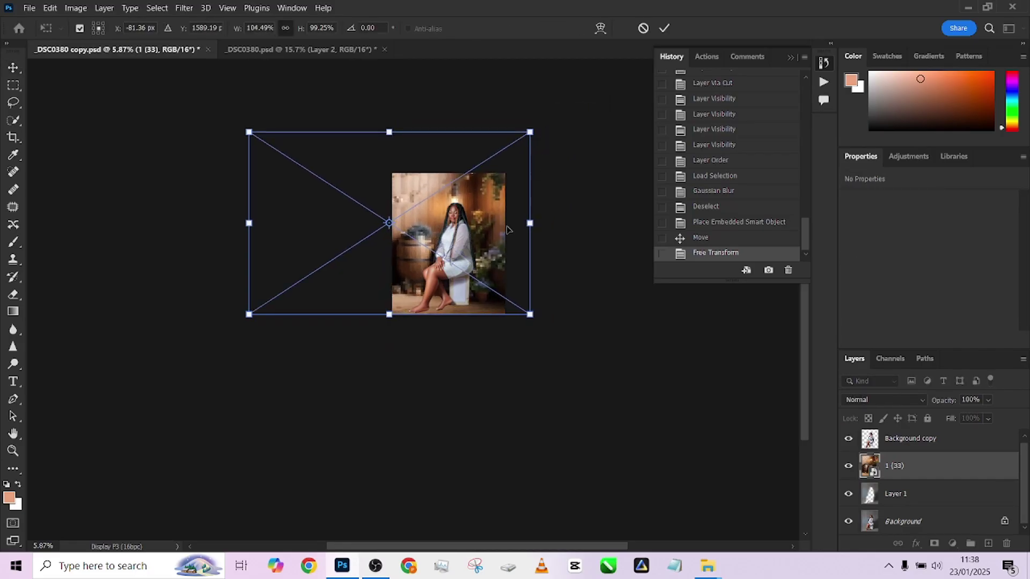
left_click_drag(496, 243, 502, 227)
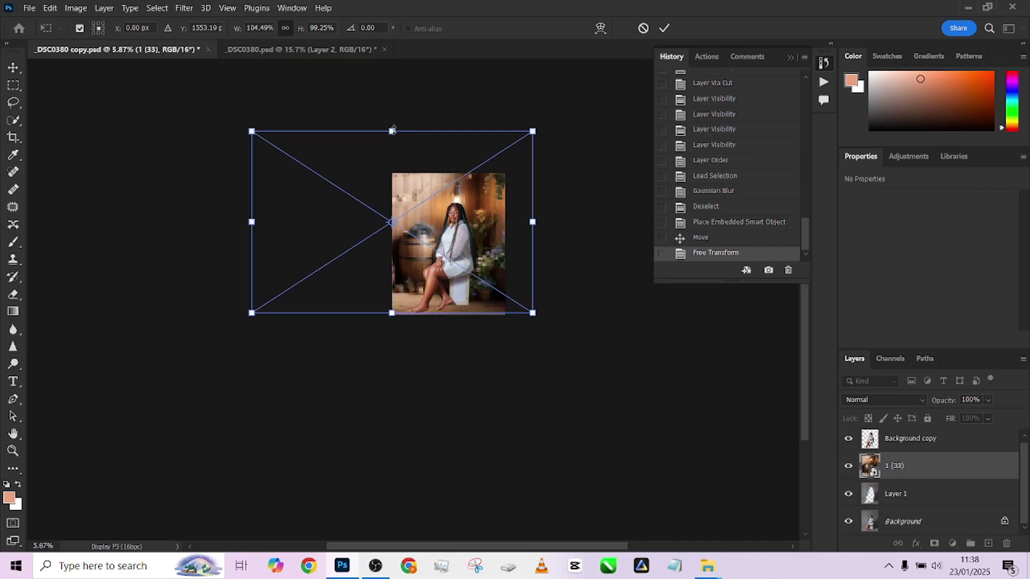
left_click_drag(392, 130, 392, 138)
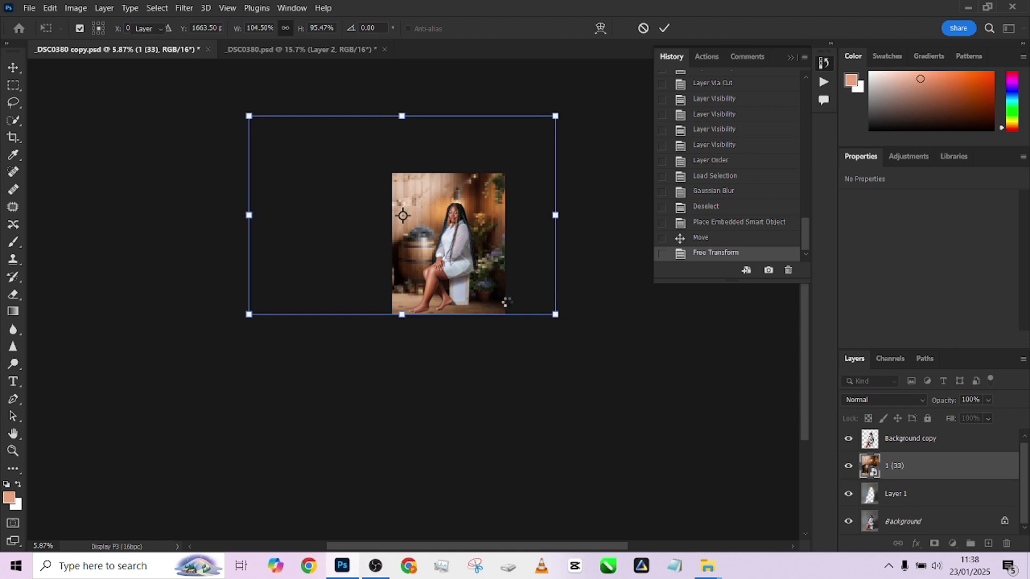
key("Return")
left_click_drag(489, 287, 475, 325)
scroll(477, 289, "up", 2)
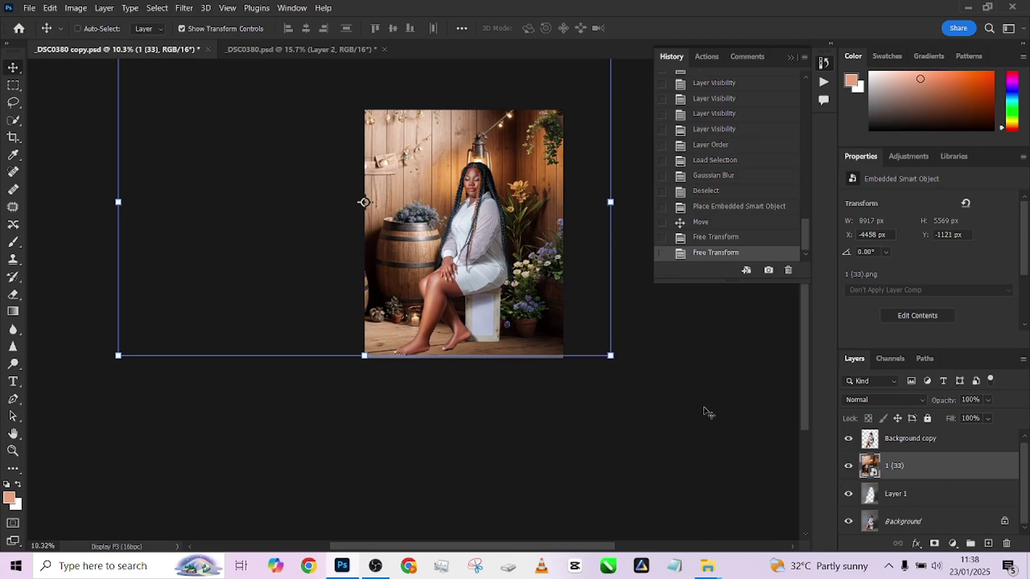
- Set the 1 (33) backdrop layer's blend mode to Overlay
mouse_move(555, 307)
left_mouse_down()
mouse_move(555, 332)
mouse_move(555, 310)
left_mouse_up()
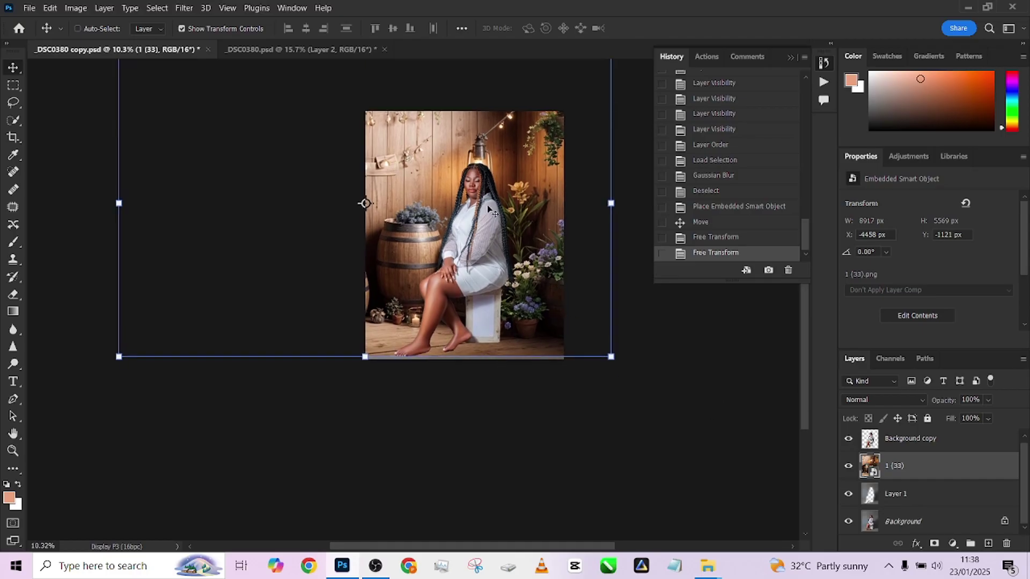
left_click(866, 400)
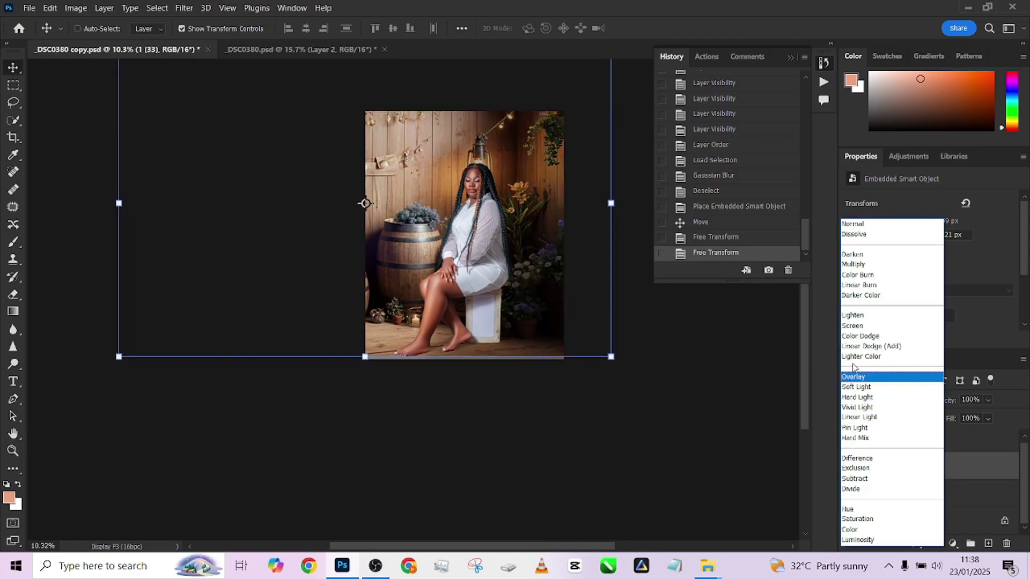
left_click(855, 377)
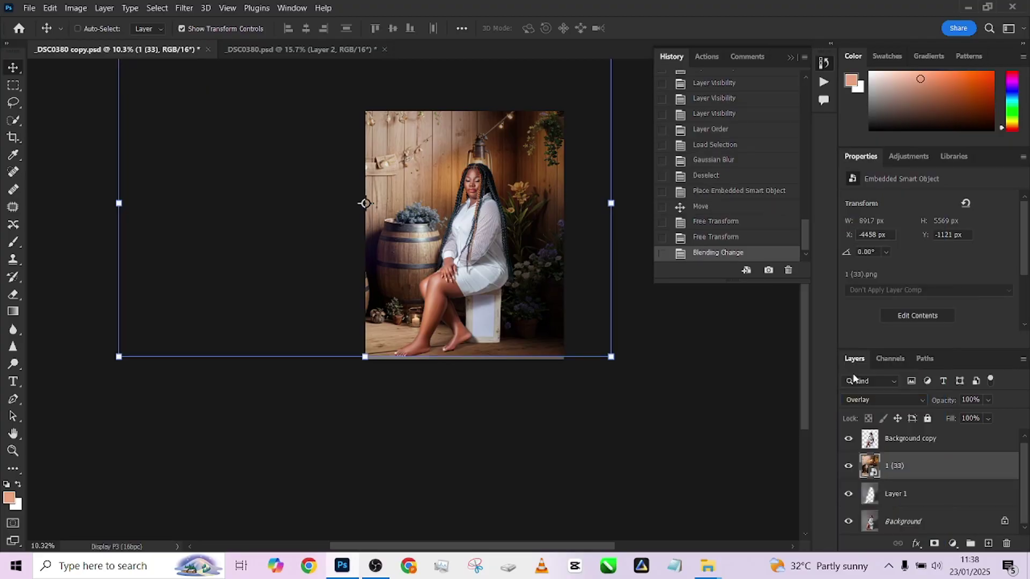
scroll(590, 370, "up", 5)
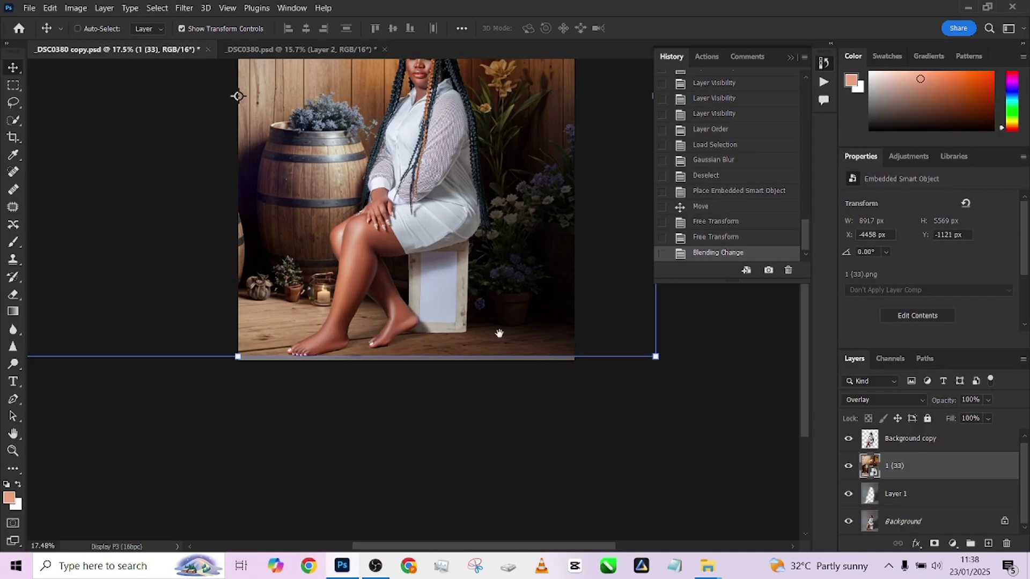
- Toggle Layer 1 off and on twice to compare the Overlay effect
left_click_drag(499, 333, 511, 440)
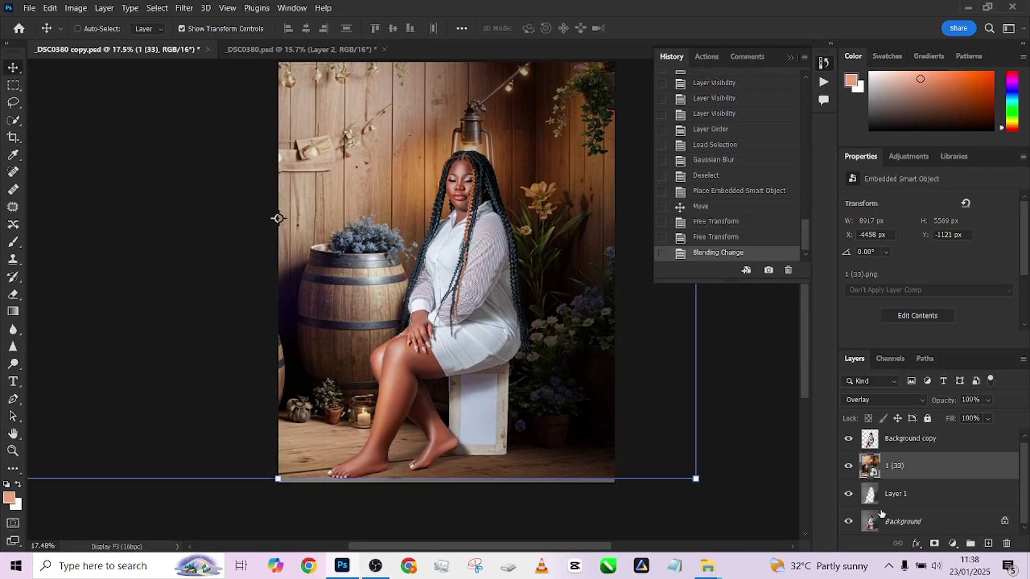
left_click(849, 494)
left_click(849, 495)
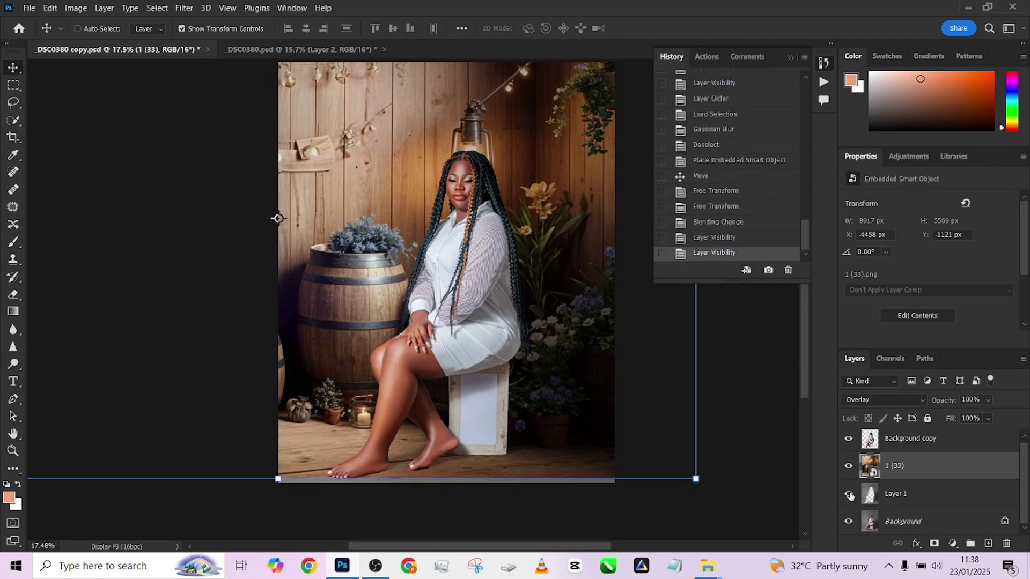
left_click(850, 495)
left_click(849, 494)
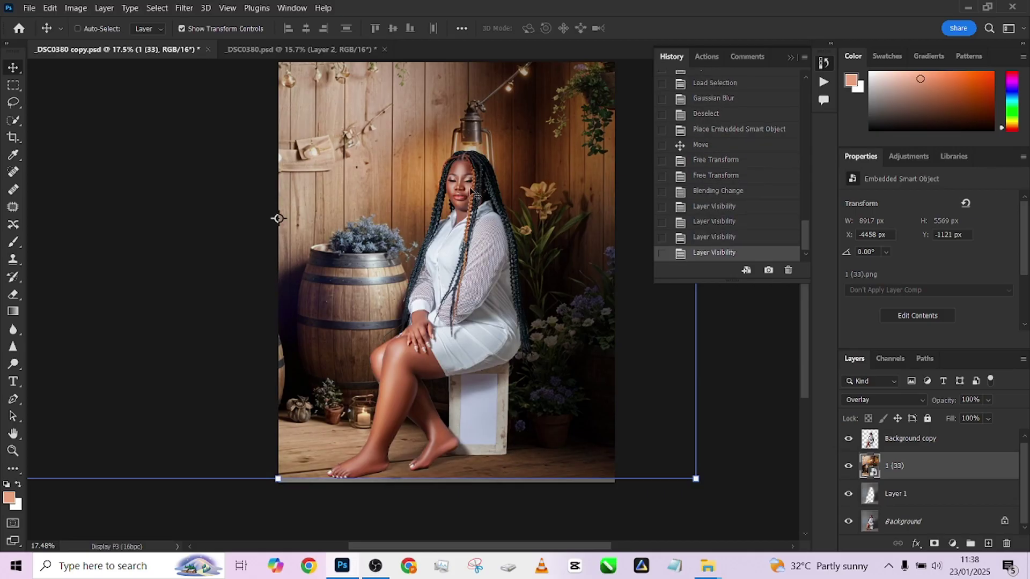
scroll(471, 195, "down", 1)
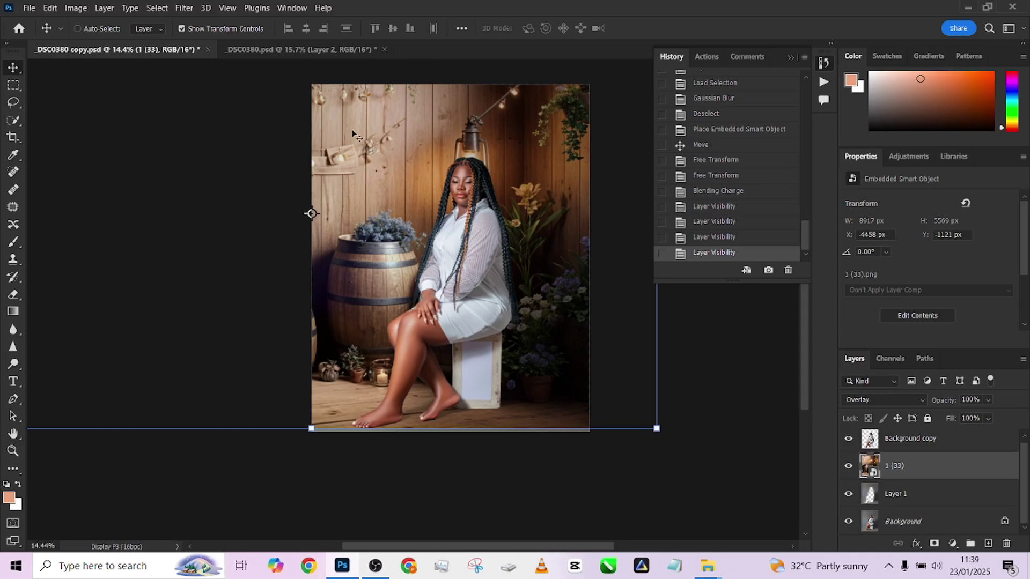
- Duplicate the 1 (33) layer, set the copy to Normal blending and add a layer mask
key("ctrl+j")
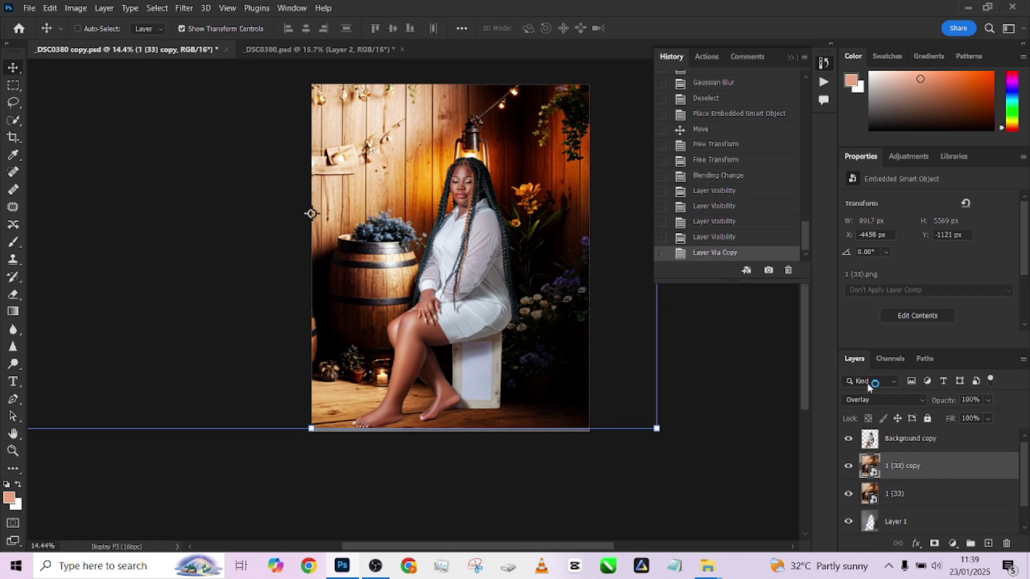
left_click(862, 400)
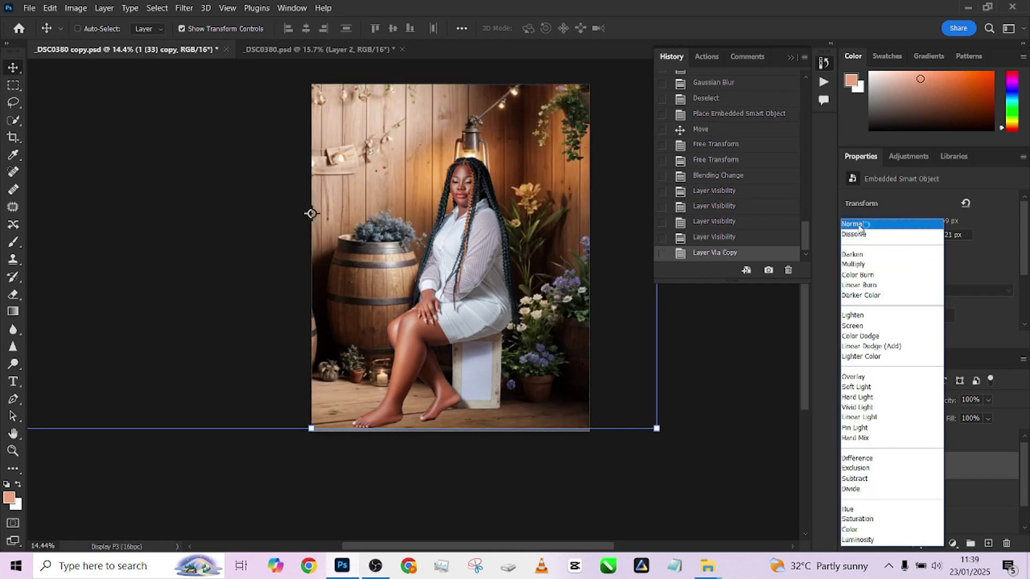
left_click(860, 225)
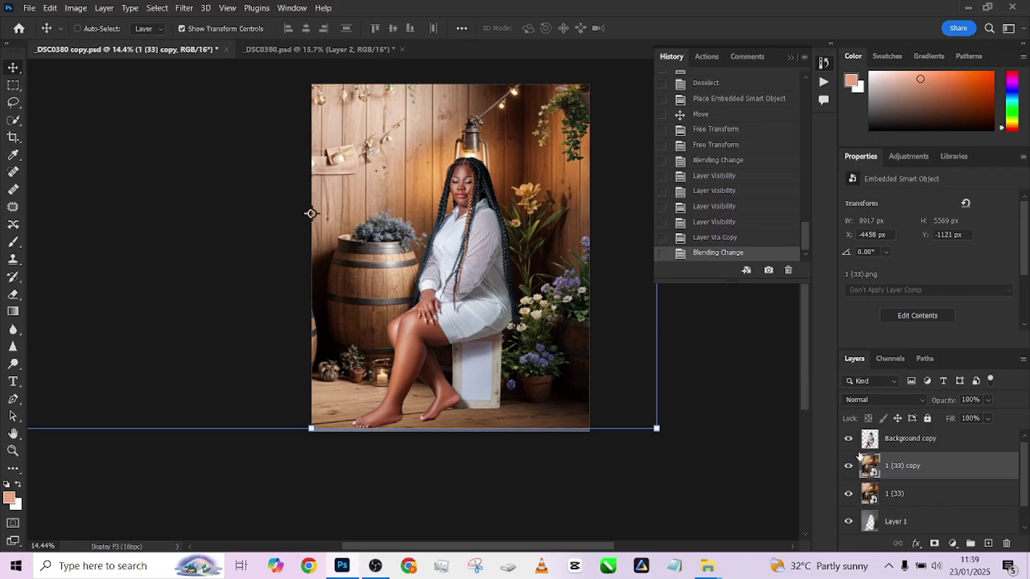
left_click(933, 544)
- Paint black on the copy's mask over the right-side plants, lower left and top right
key("b")
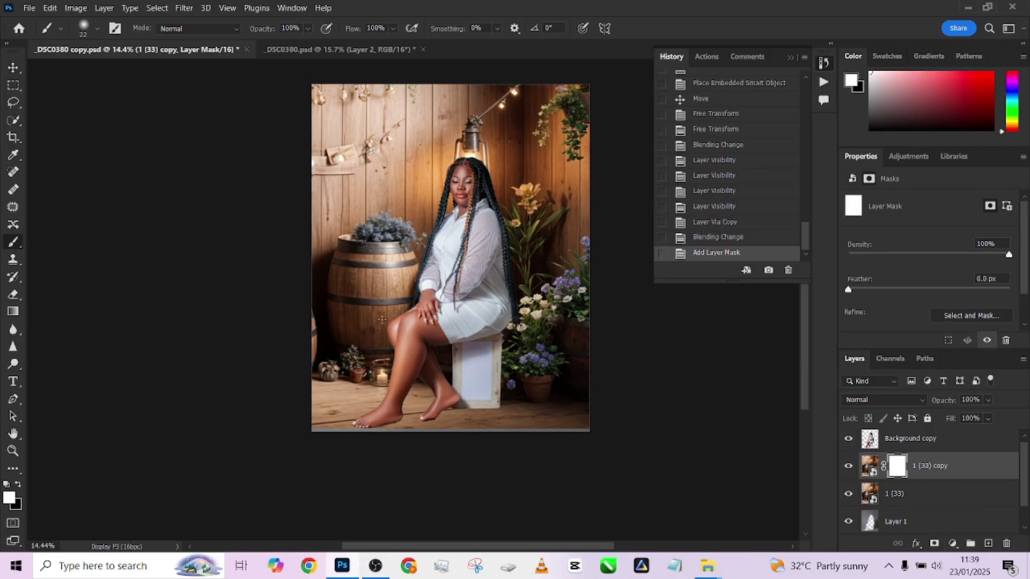
right_click(410, 329, "alt")
key("x")
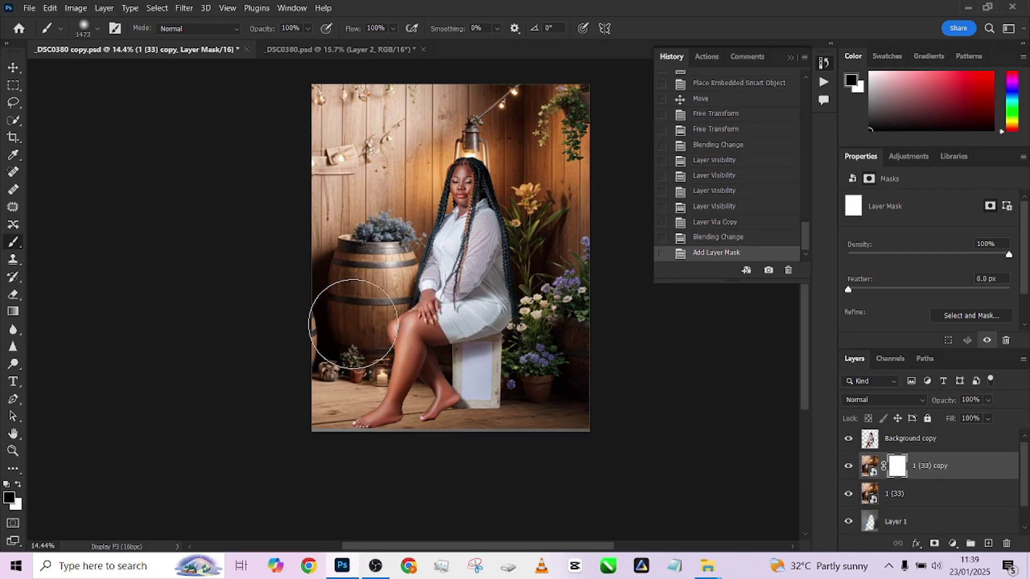
mouse_move(538, 111)
left_mouse_down()
mouse_move(608, 141)
mouse_move(597, 303)
mouse_move(574, 358)
mouse_move(568, 318)
left_mouse_up()
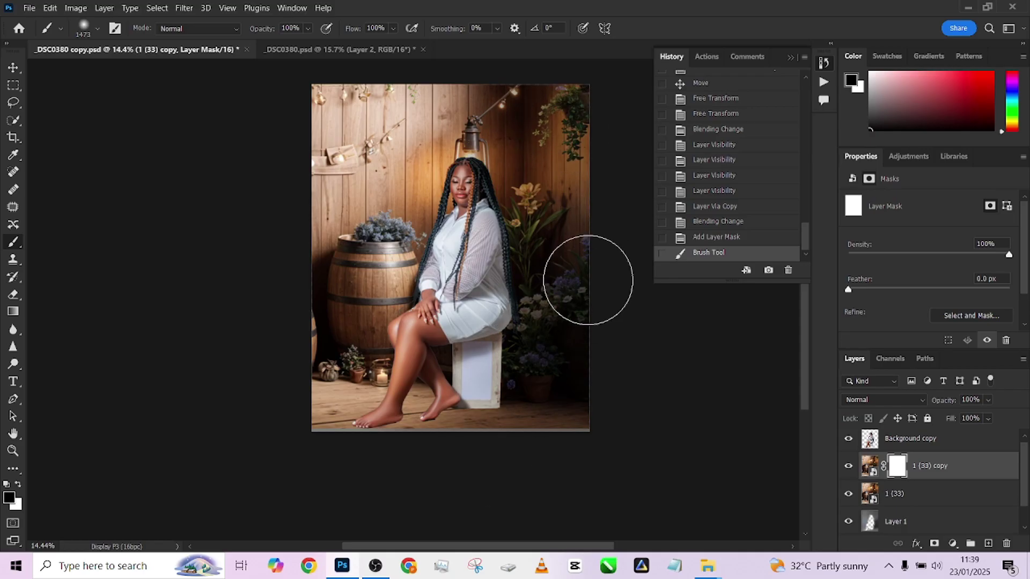
mouse_move(441, 429)
left_mouse_down()
mouse_move(368, 448)
mouse_move(310, 407)
mouse_move(356, 298)
left_mouse_up()
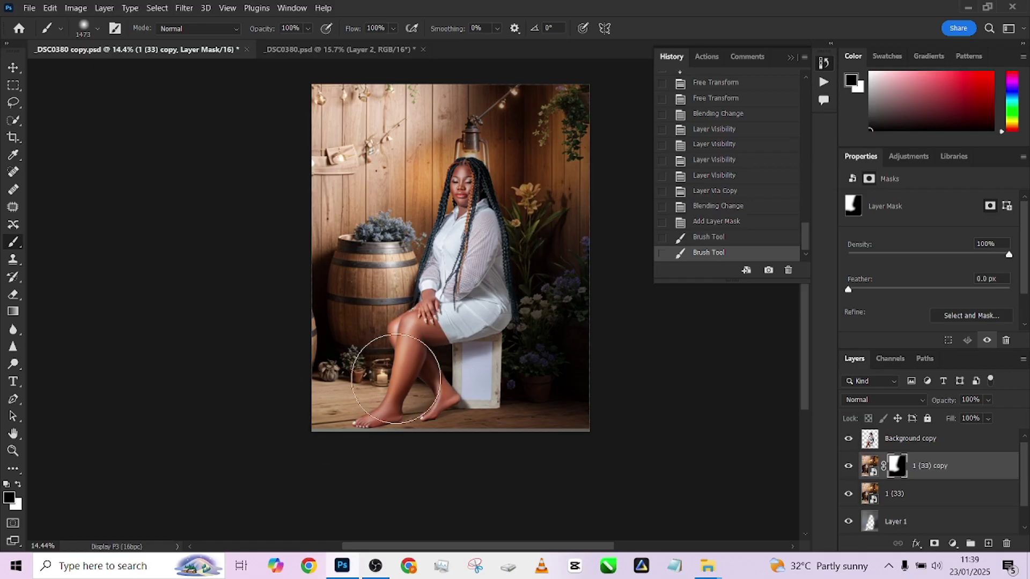
left_click_drag(607, 184, 591, 207)
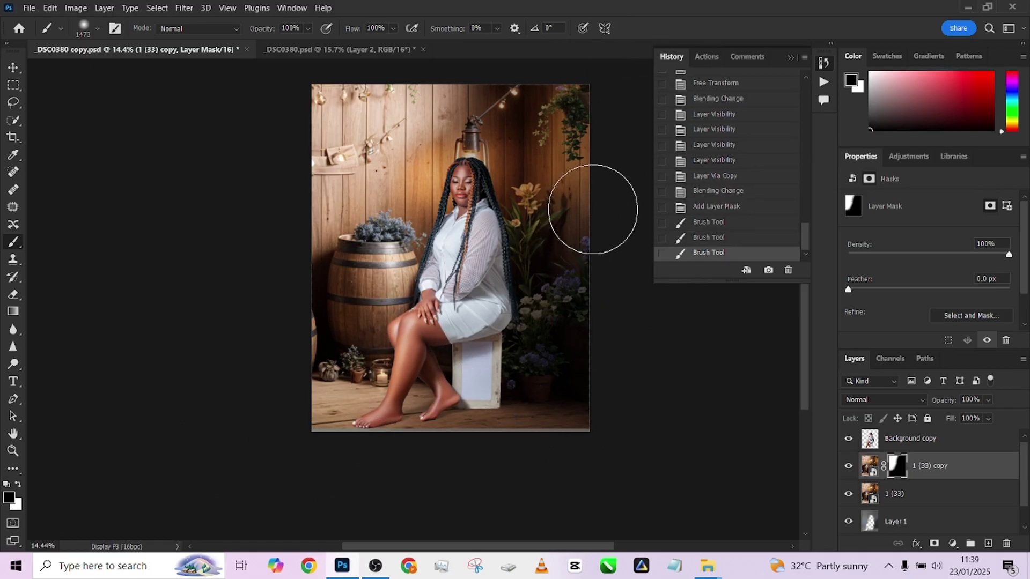
- Nudge the 1 (33) layer down slightly and reselect the copy's mask
left_click(911, 491)
key("v")
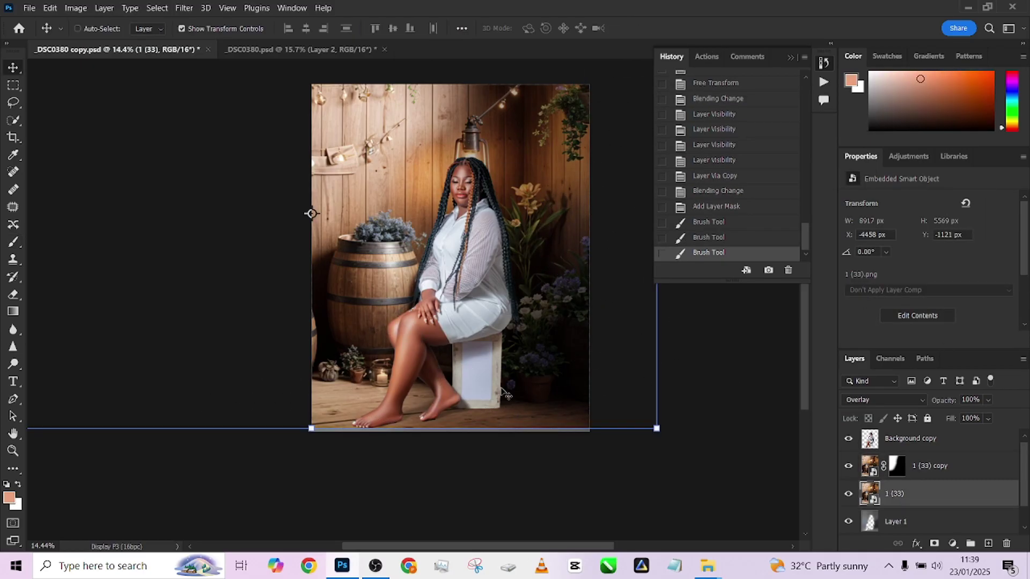
key("Down")
key("Down")
key("Down")
key("Down")
key("Down")
key("Down")
key("Down")
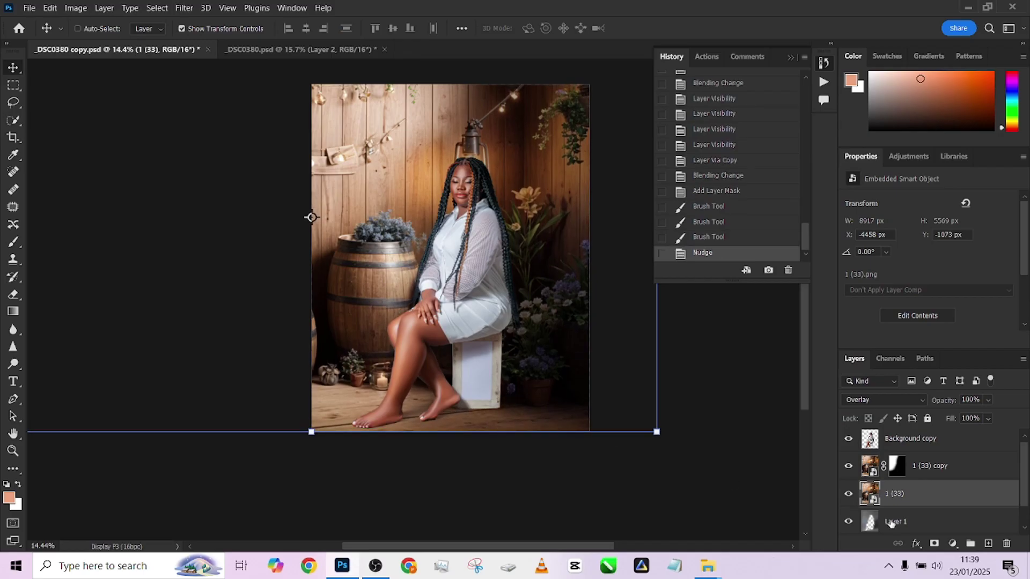
left_click(895, 462)
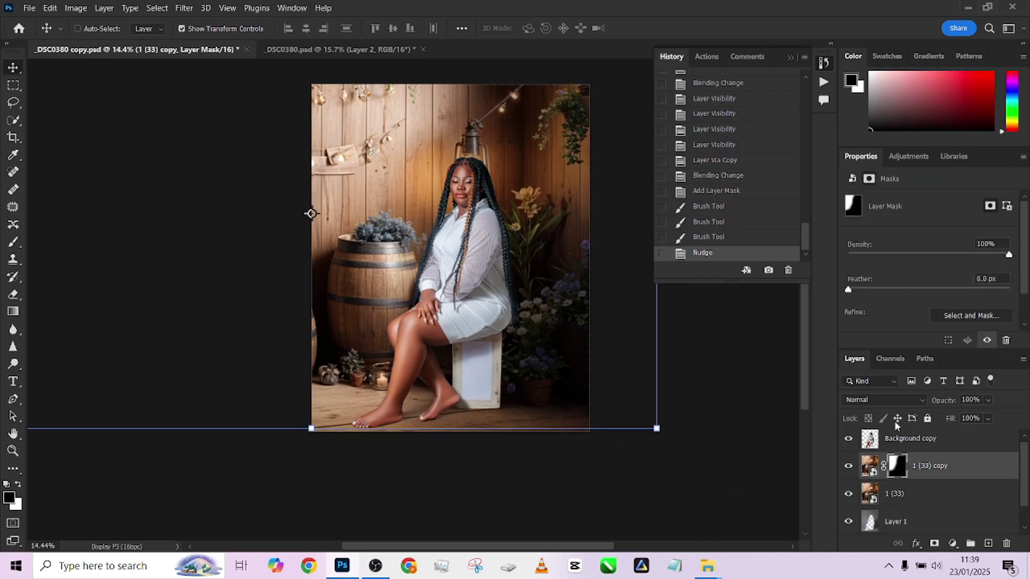
- Darken the 1 (33) copy layer with a Curves smart filter, bending input 144 down to output 89
left_click(865, 466)
key("ctrl+m")
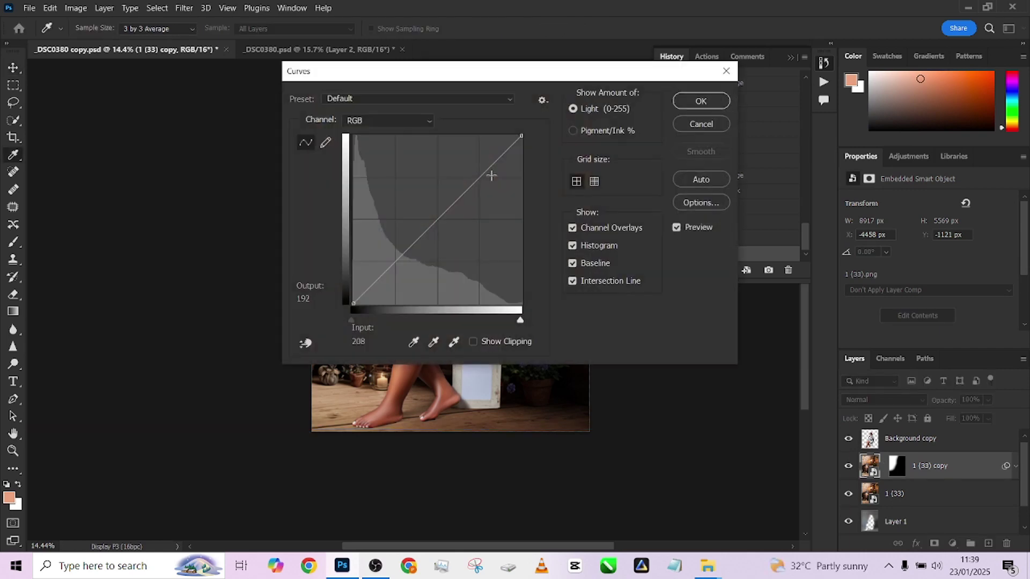
left_click_drag(423, 73, 672, 101)
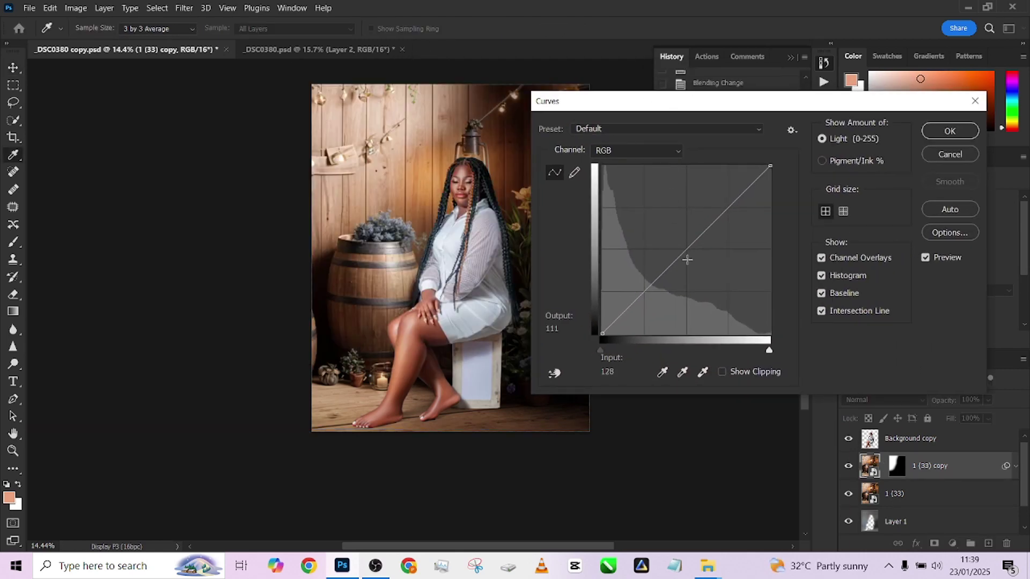
left_click_drag(686, 255, 697, 275)
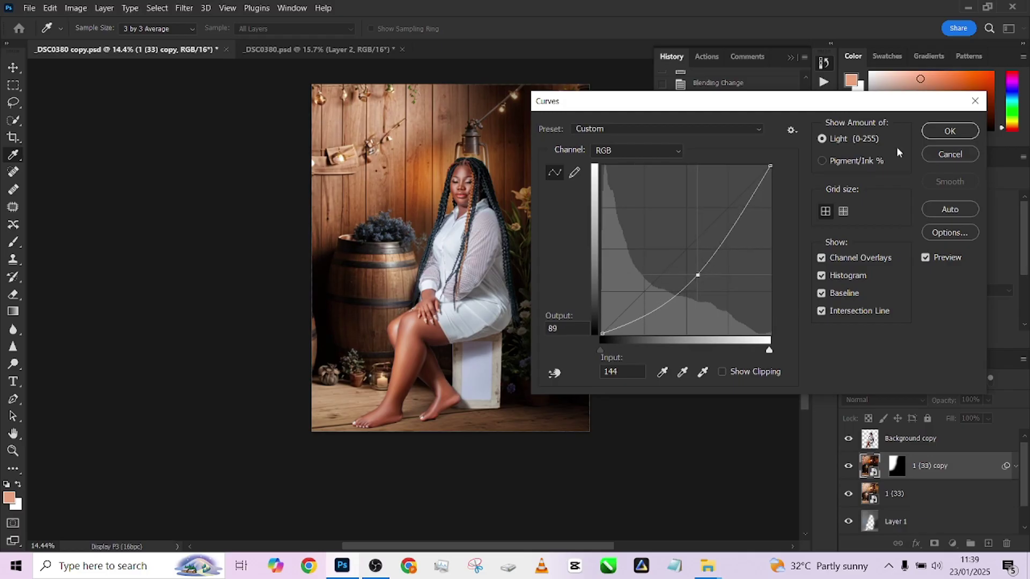
left_click(968, 132)
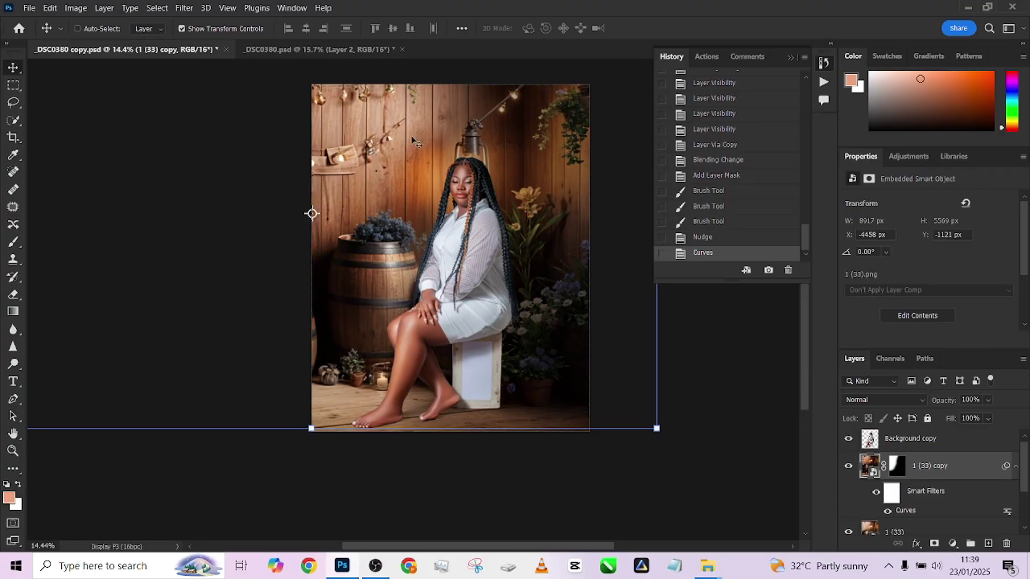
- Compare the result with the original _DSC0380.psd, then return to the copy and select the 1 (33) layer
scroll(413, 141, "up", 2)
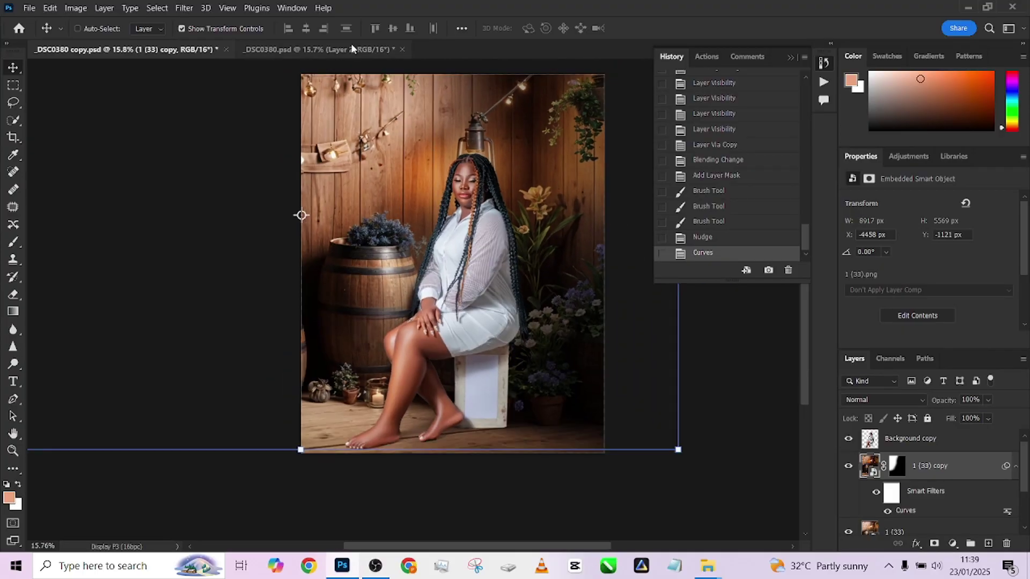
left_click(351, 49)
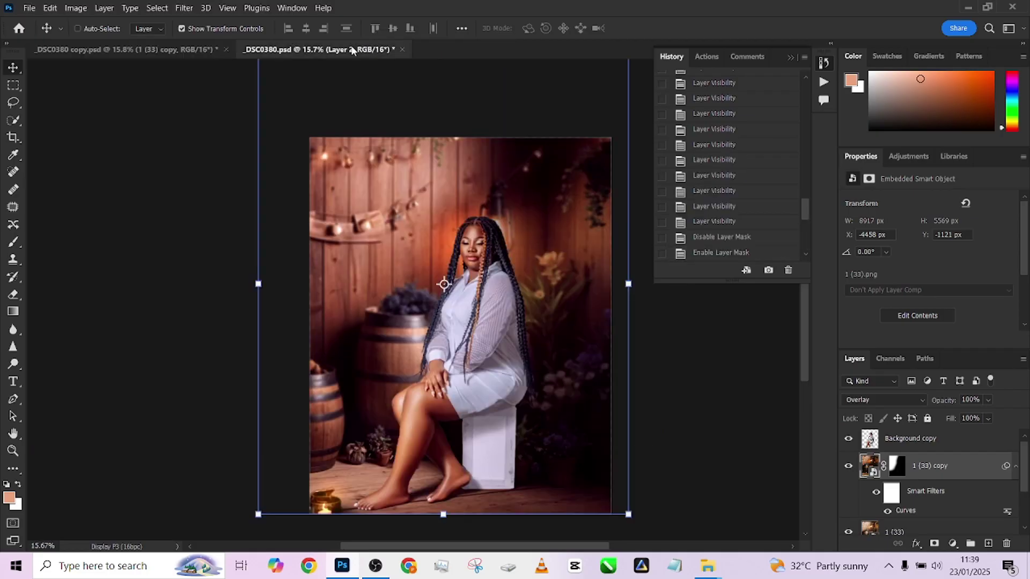
left_click(172, 49)
left_click(910, 514)
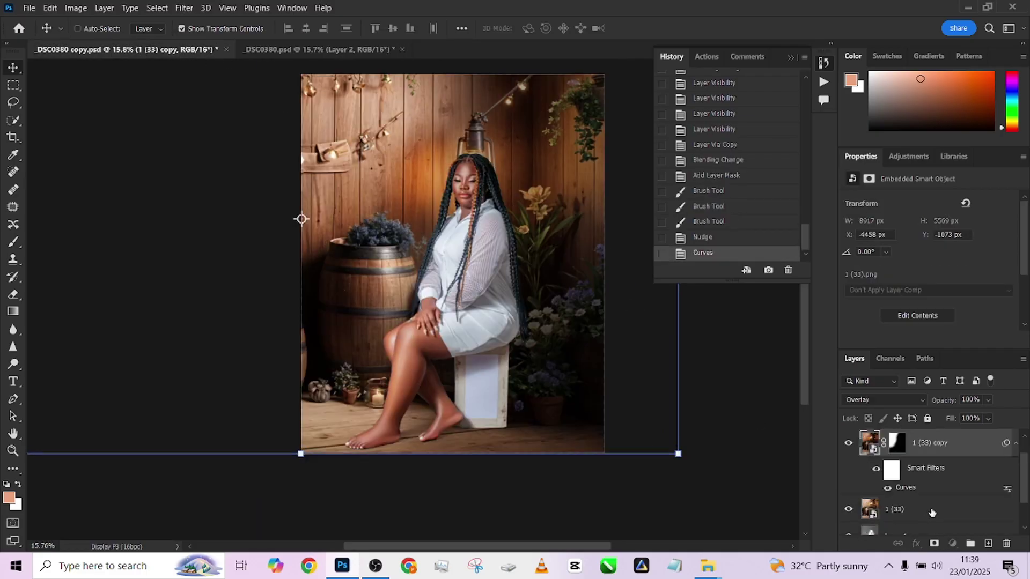
- Apply a 22 px Tilt-Shift blur to the 1 (33) layer, with the focus pin and lines lowered to her feet
left_click(184, 8)
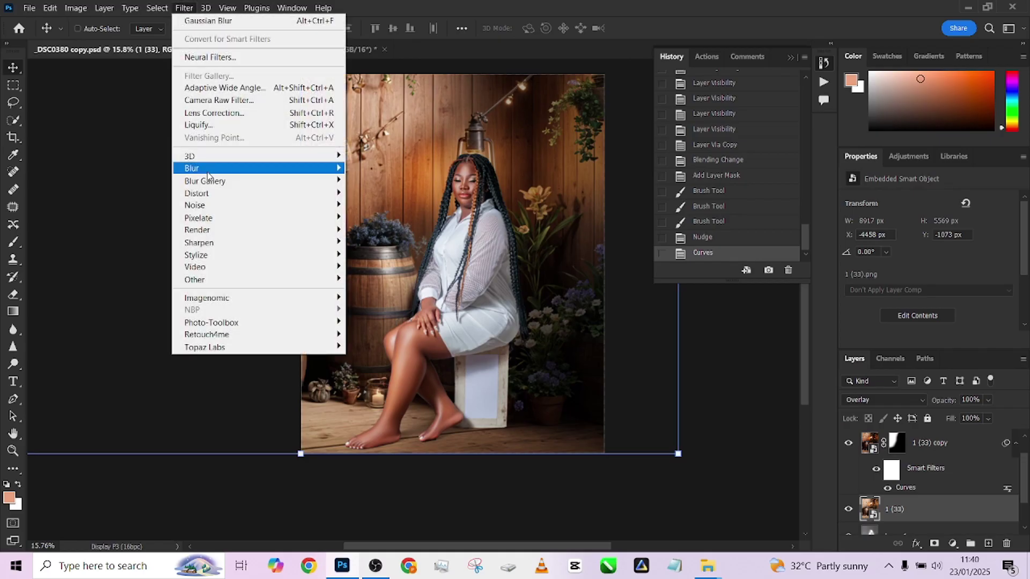
left_click(372, 205)
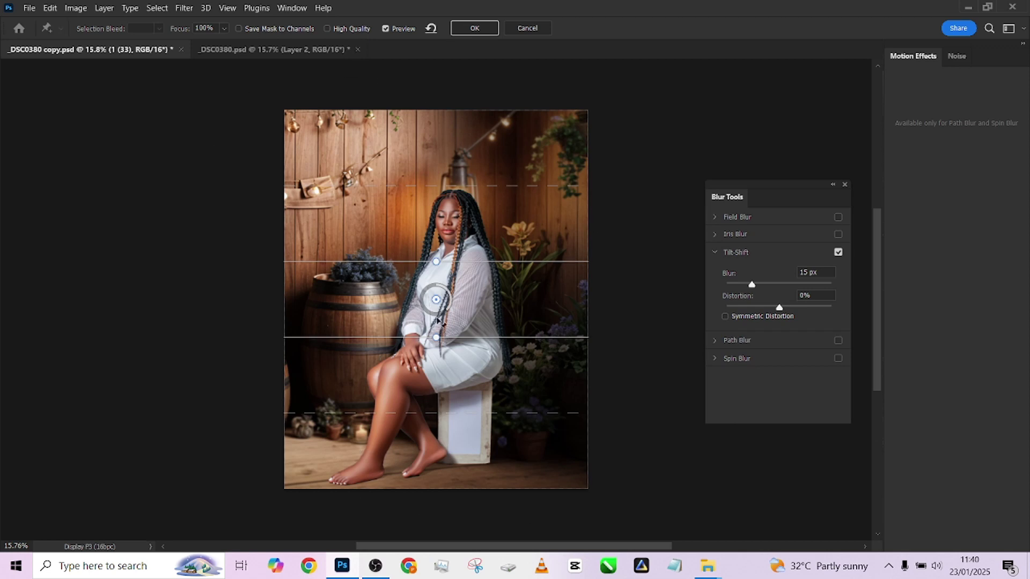
left_click_drag(437, 320, 443, 457)
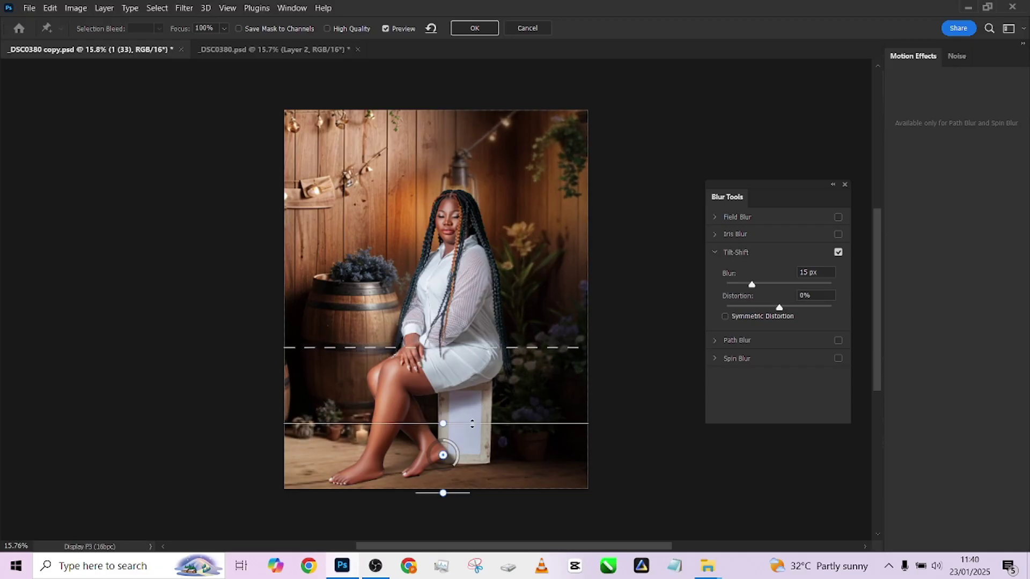
left_click_drag(471, 423, 472, 445)
left_click_drag(476, 368, 476, 411)
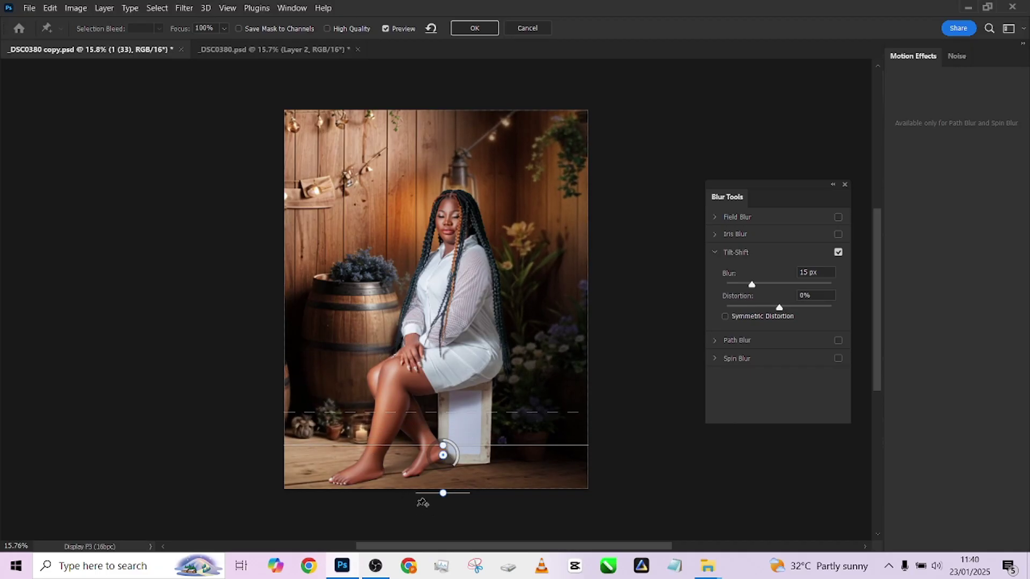
left_click_drag(414, 445, 414, 452)
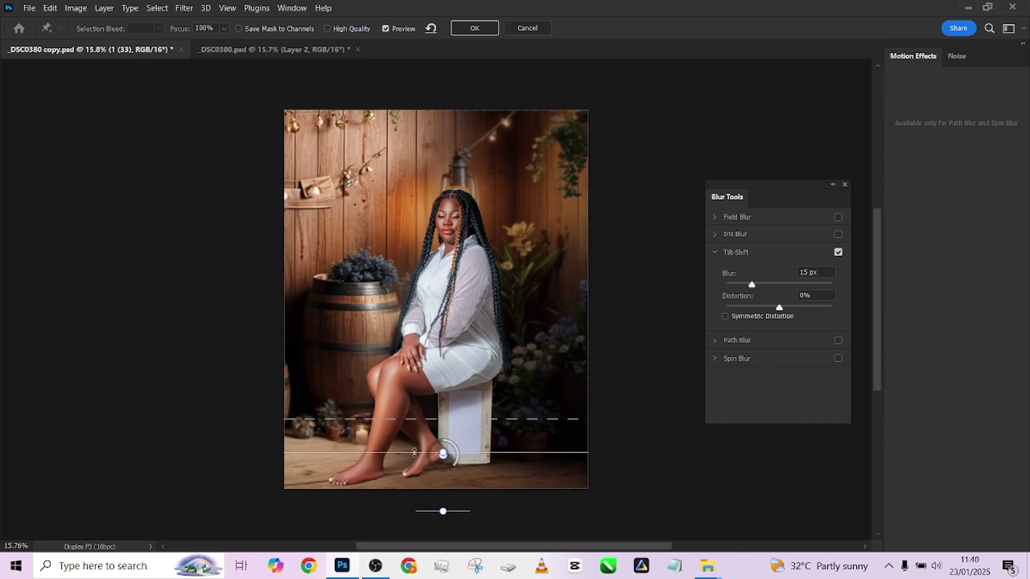
left_click_drag(752, 284, 758, 285)
left_click(756, 285)
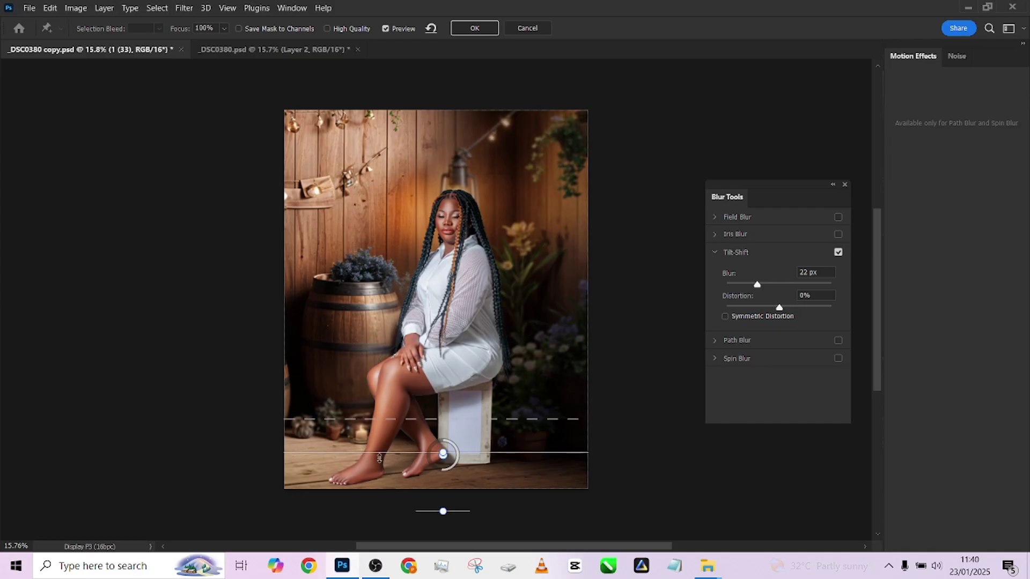
left_click_drag(380, 452, 408, 419)
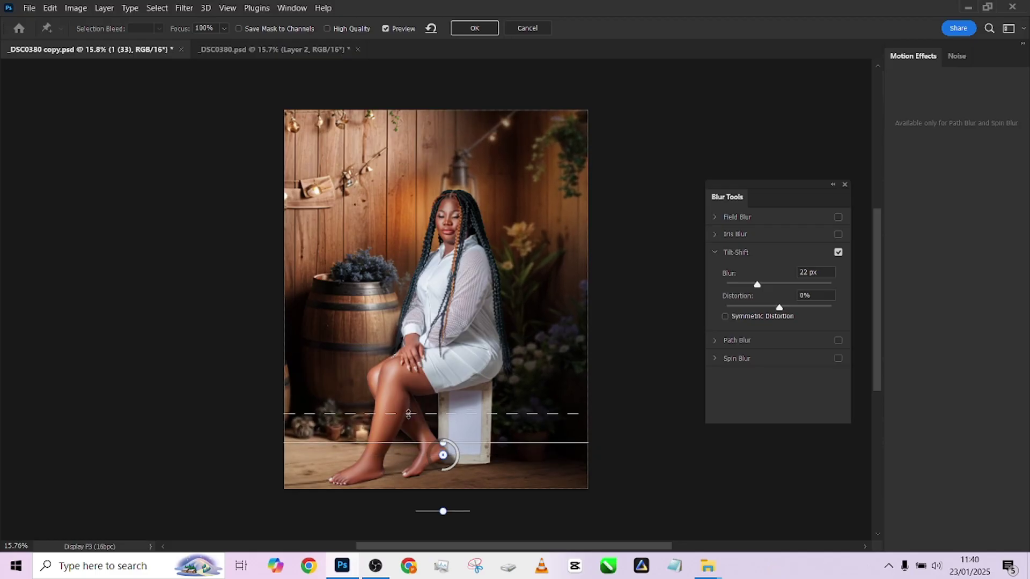
left_click(475, 28)
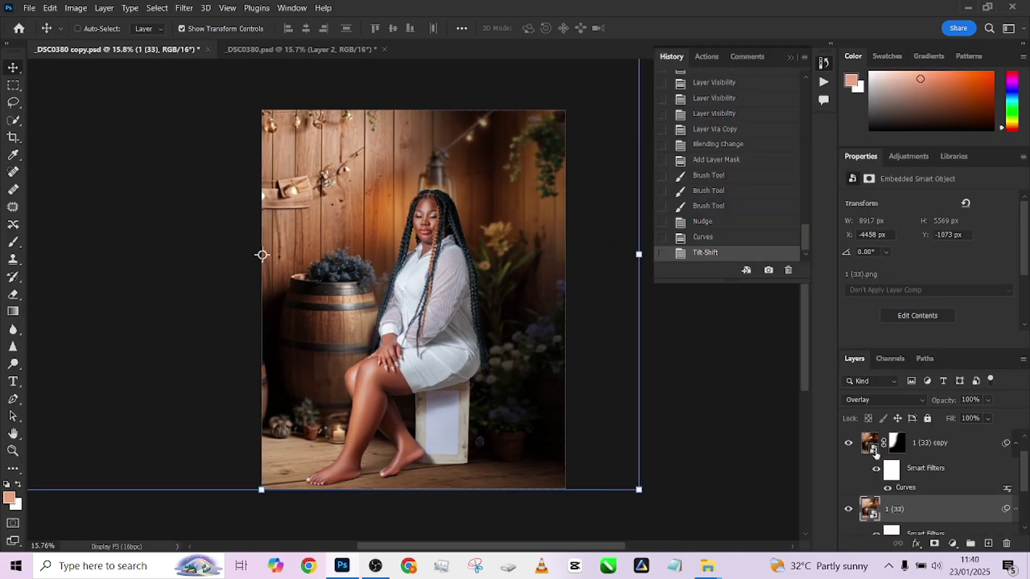
- Add a Gaussian Blur smart filter of 9.2 px radius to the 1 (33) copy layer
left_click(873, 443)
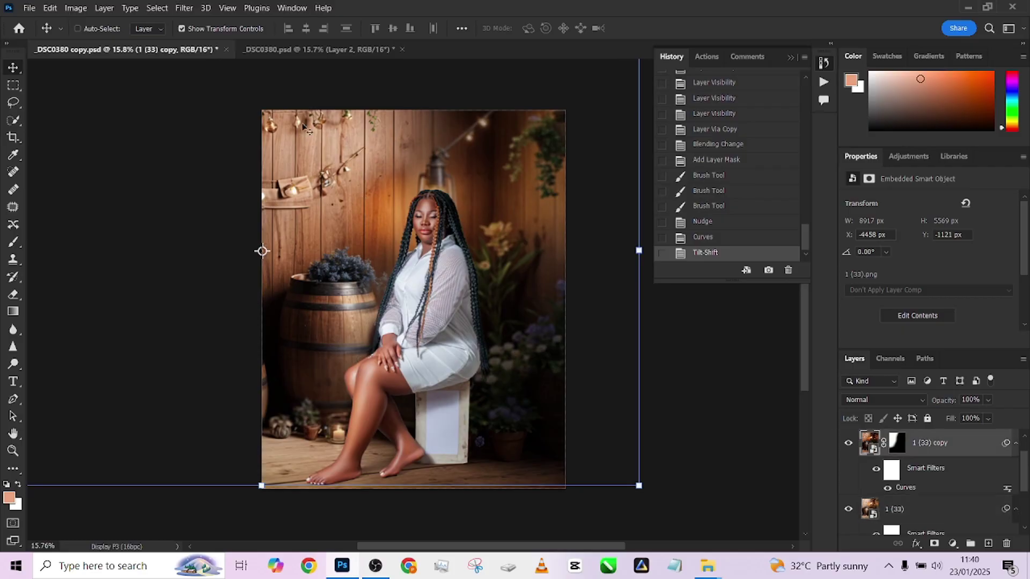
left_click(184, 7)
mouse_move(206, 168)
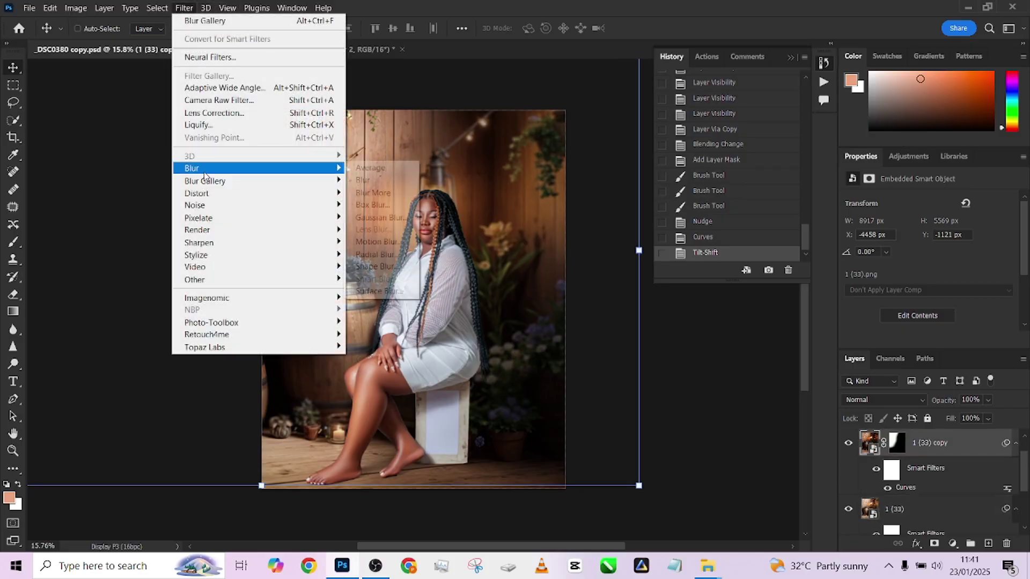
left_click(408, 217)
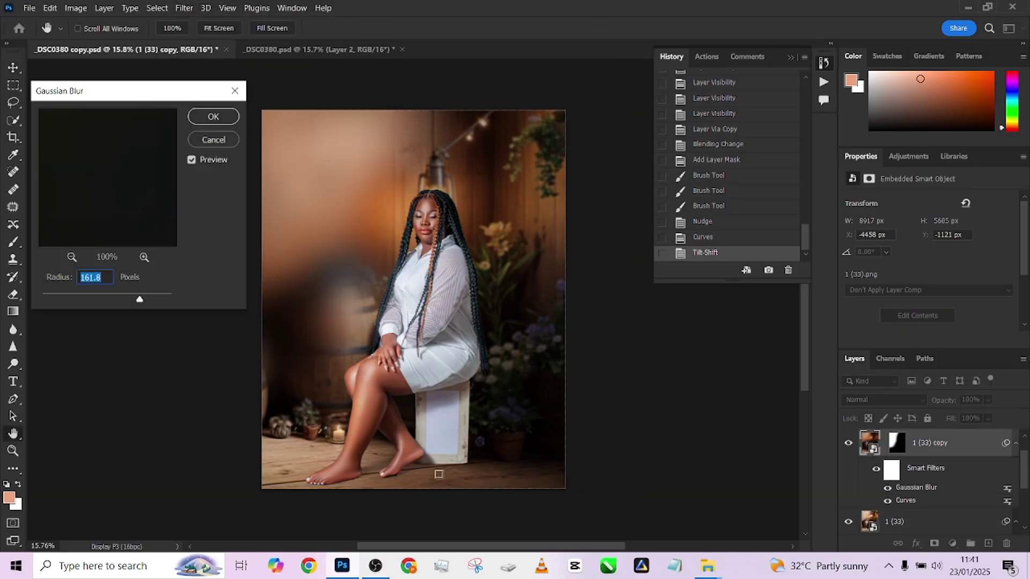
left_click(82, 299)
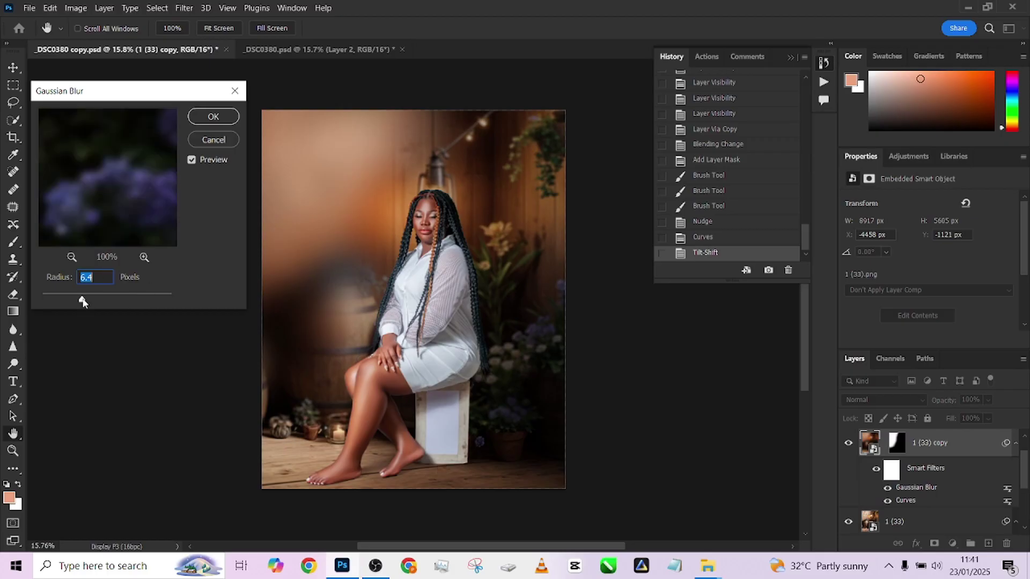
left_click_drag(83, 301, 87, 300)
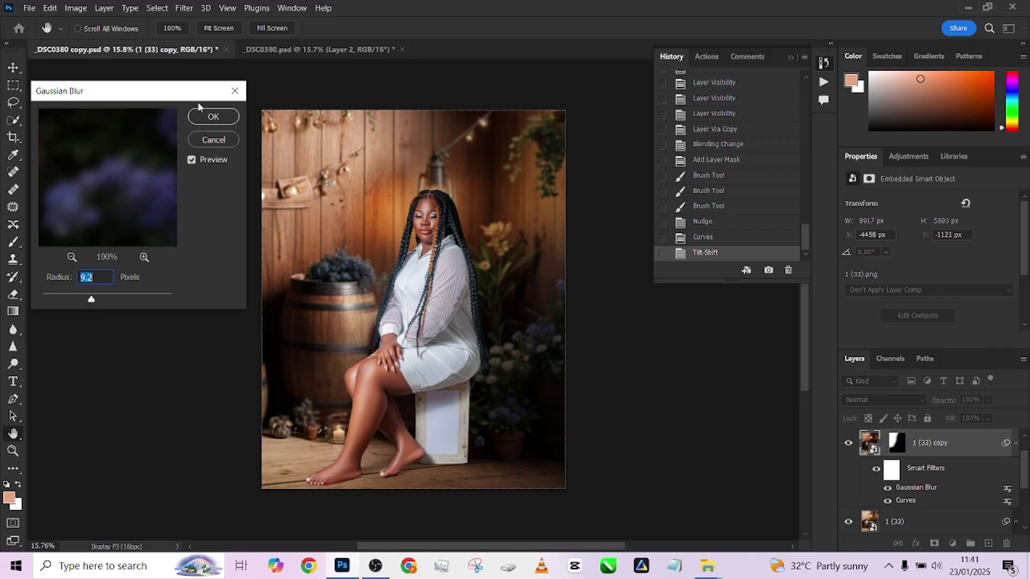
left_click(211, 117)
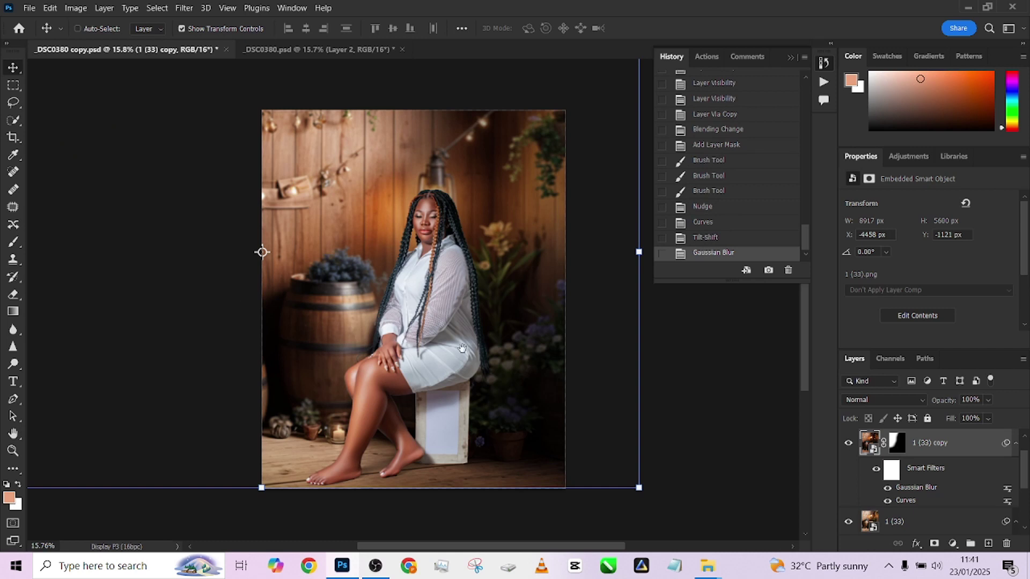
- Recentre the photo and compare it against the original _DSC0380.psd before returning to the copy
left_click_drag(462, 347, 492, 336)
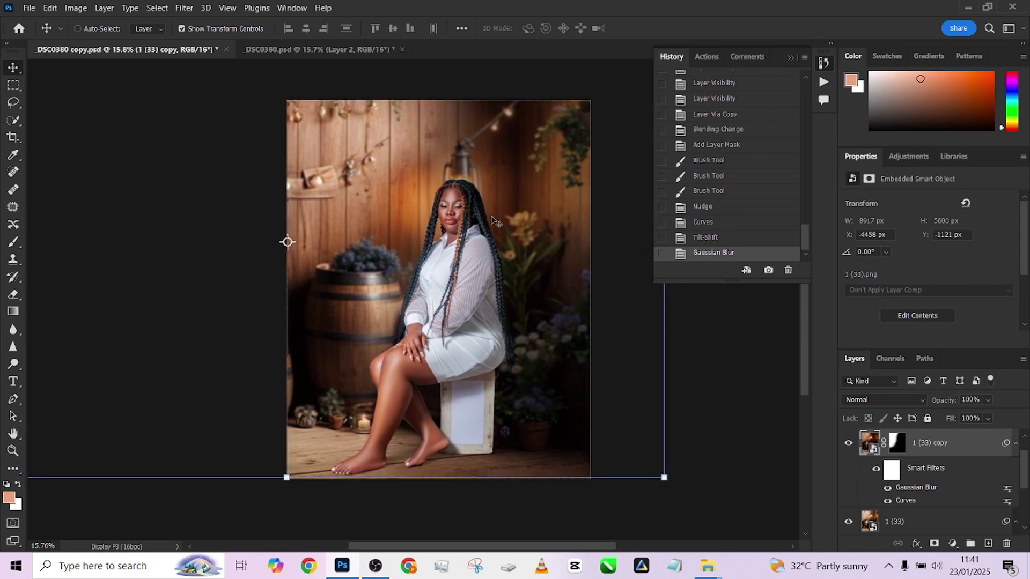
left_click(329, 49)
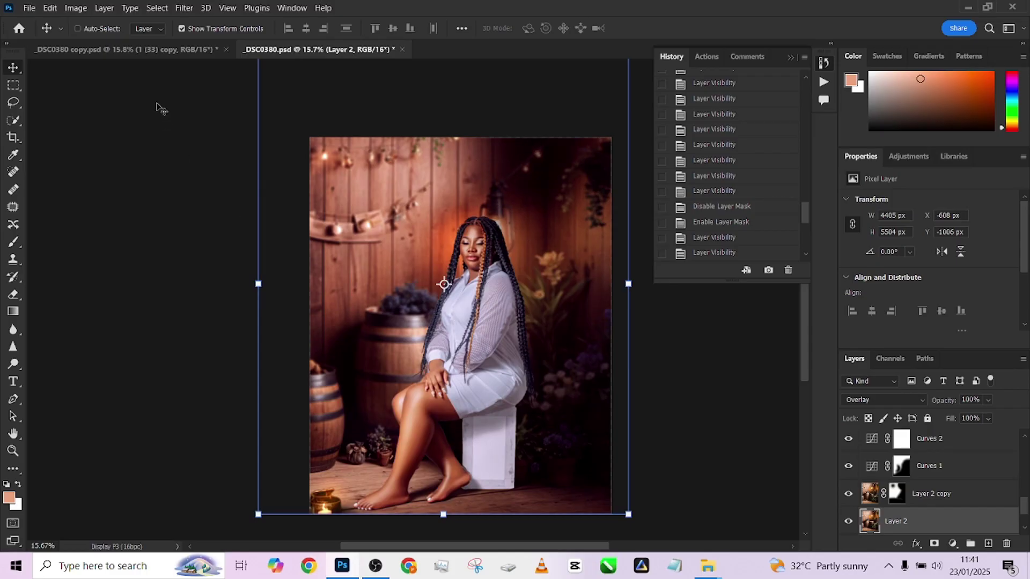
left_click(144, 47)
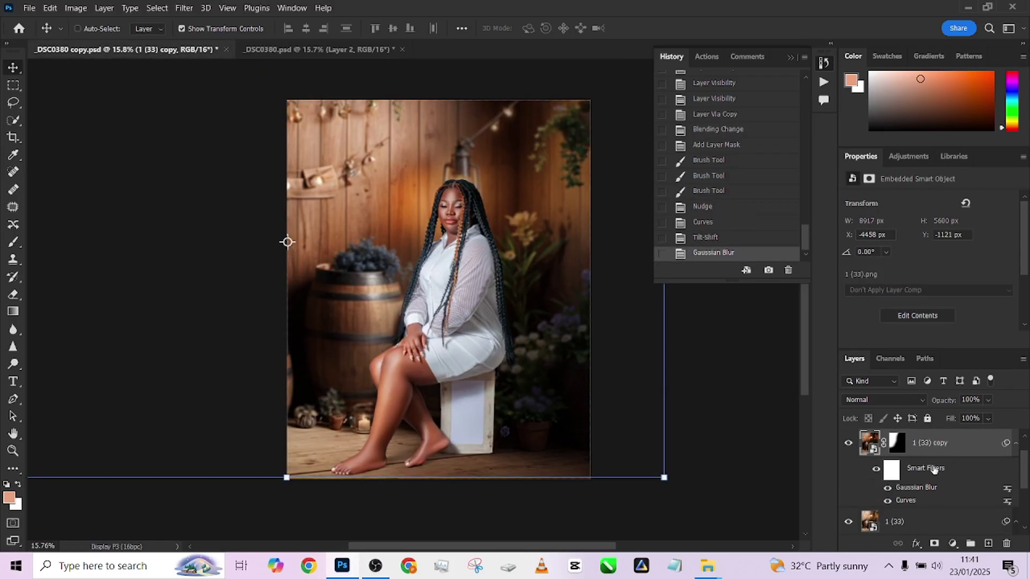
left_click_drag(942, 470, 954, 460)
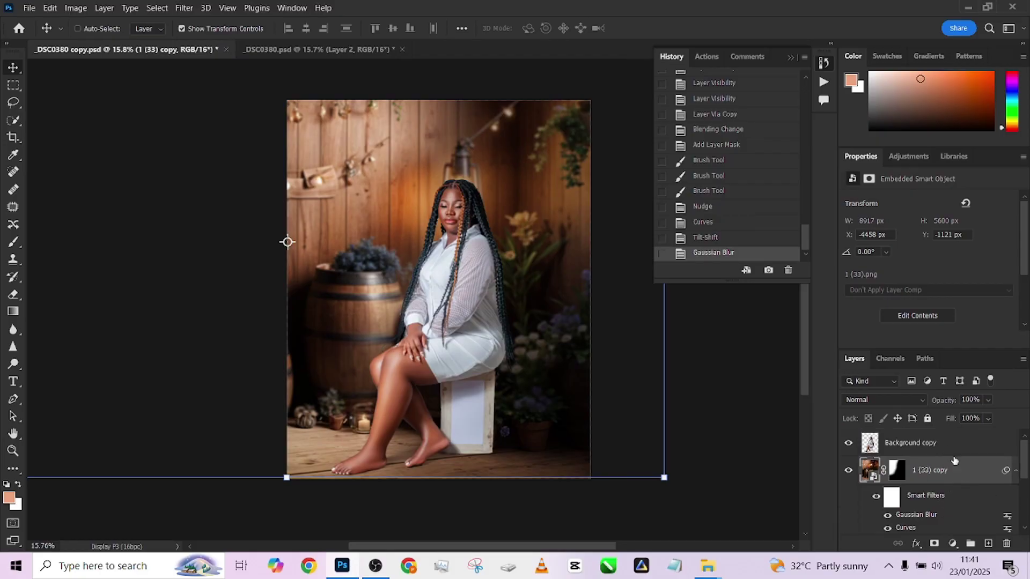
- Add a Color Balance layer with midtones Magenta/Green −21 and Yellow/Blue −10
left_click(952, 544)
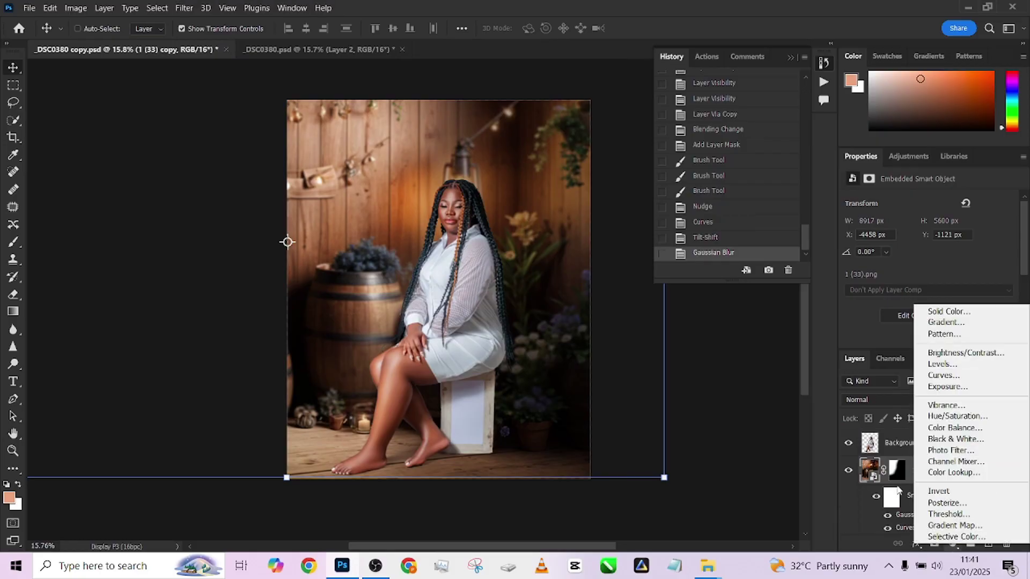
left_click(960, 427)
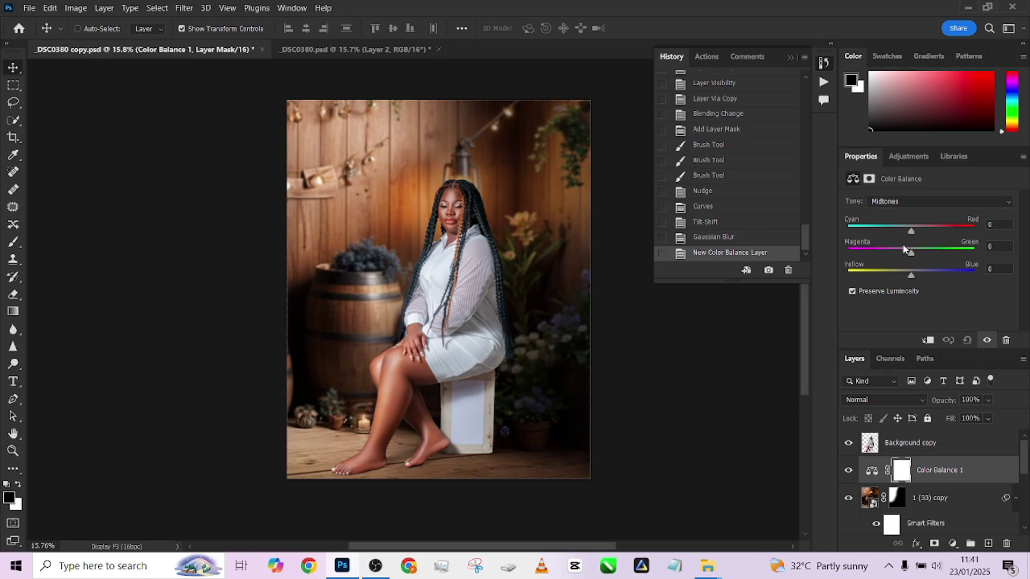
left_click_drag(910, 255, 909, 255)
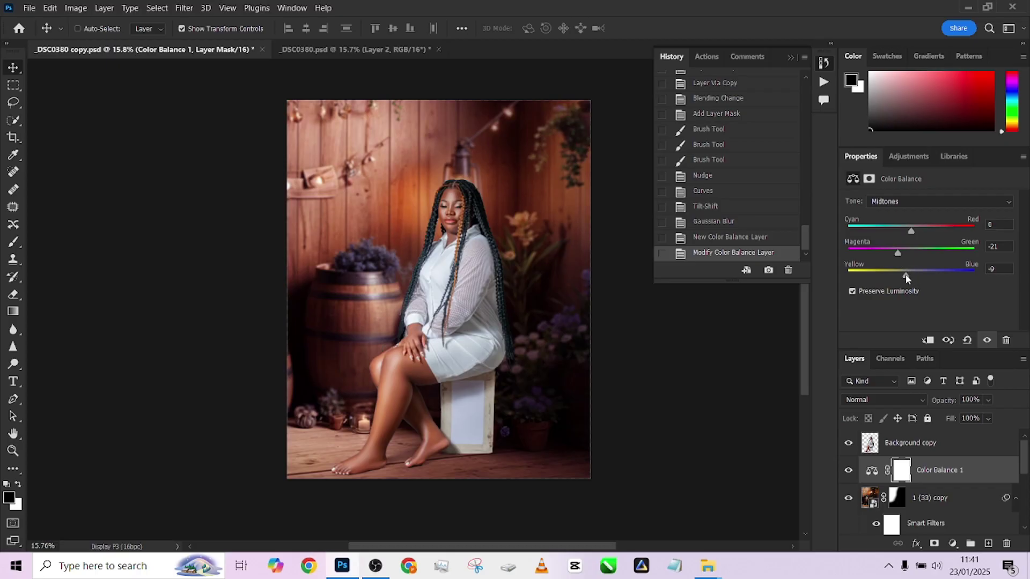
- Toggle Color Balance 1 off and on to compare, leave it visible, and select Layer 1
left_click(848, 470)
left_click(848, 471)
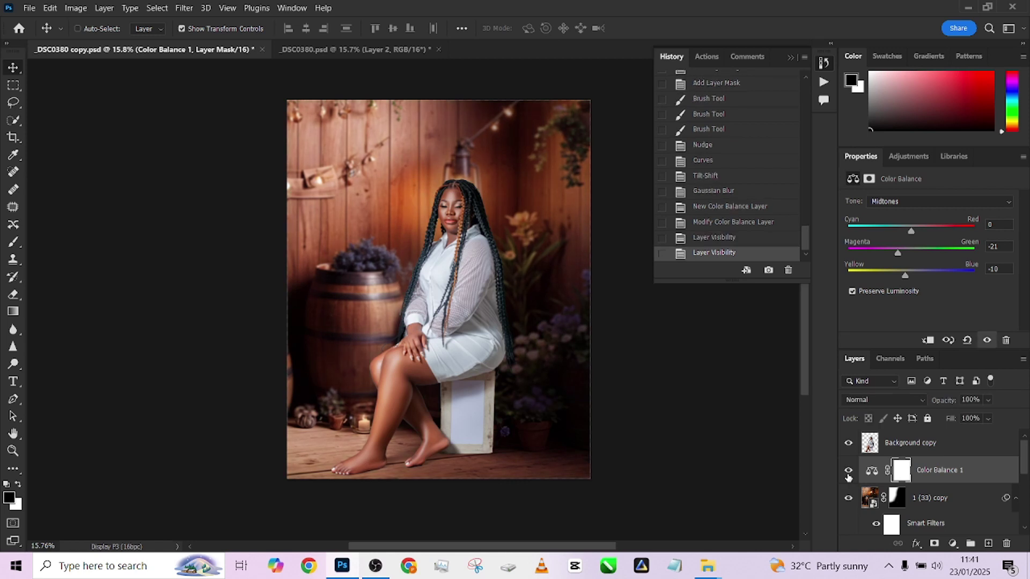
left_click(848, 471)
left_click(848, 471)
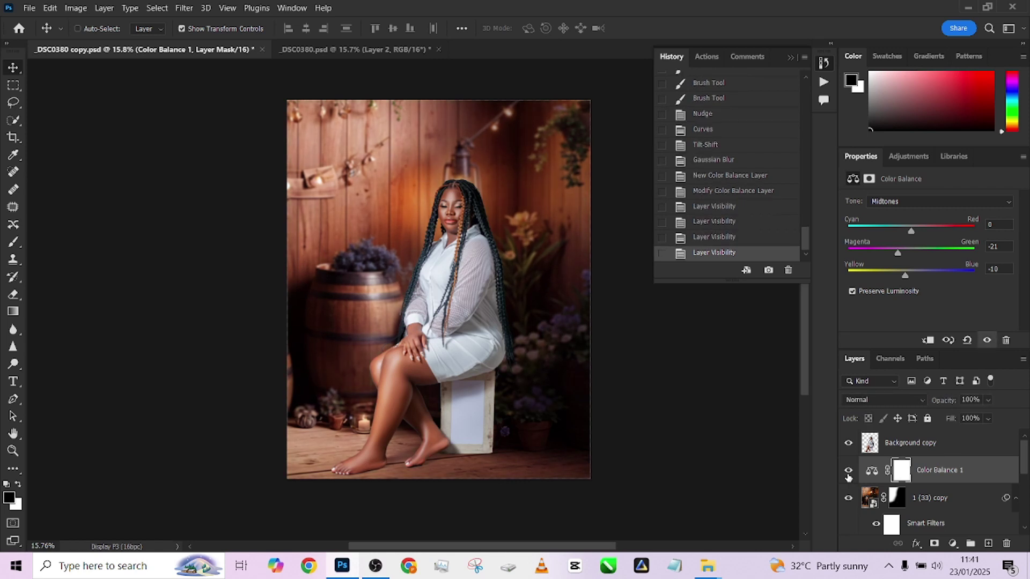
scroll(915, 471, "down", 2)
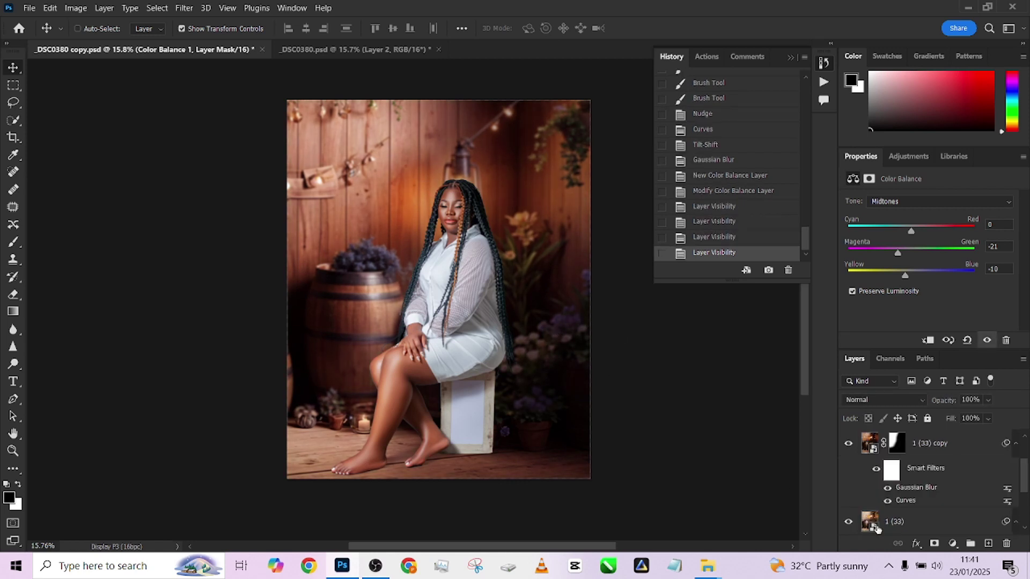
scroll(939, 485, "down", 3)
left_click(929, 502)
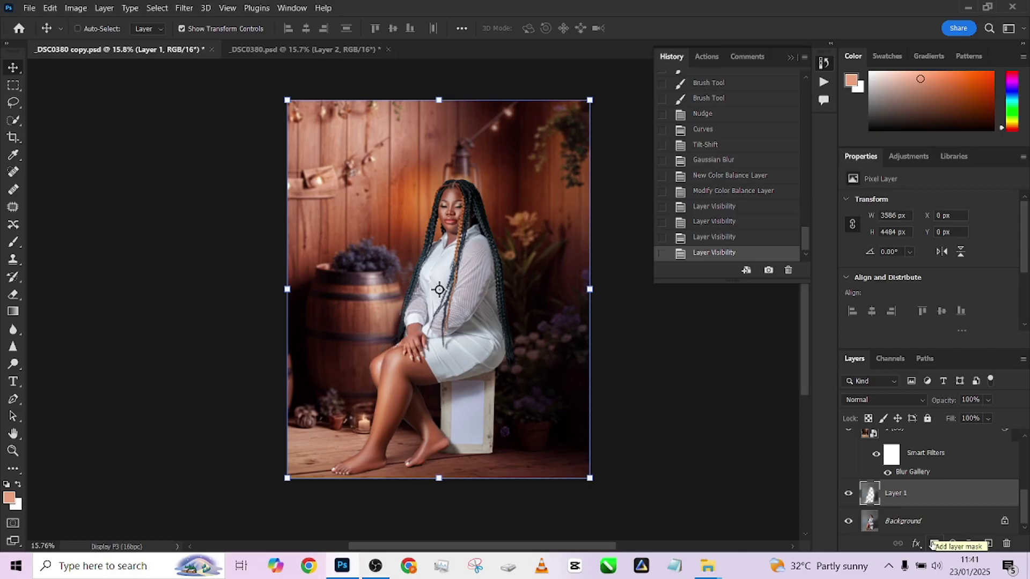
- Add a layer mask to Layer 1 and brush out the area around the woman's feet
left_click(848, 493)
left_click(848, 494)
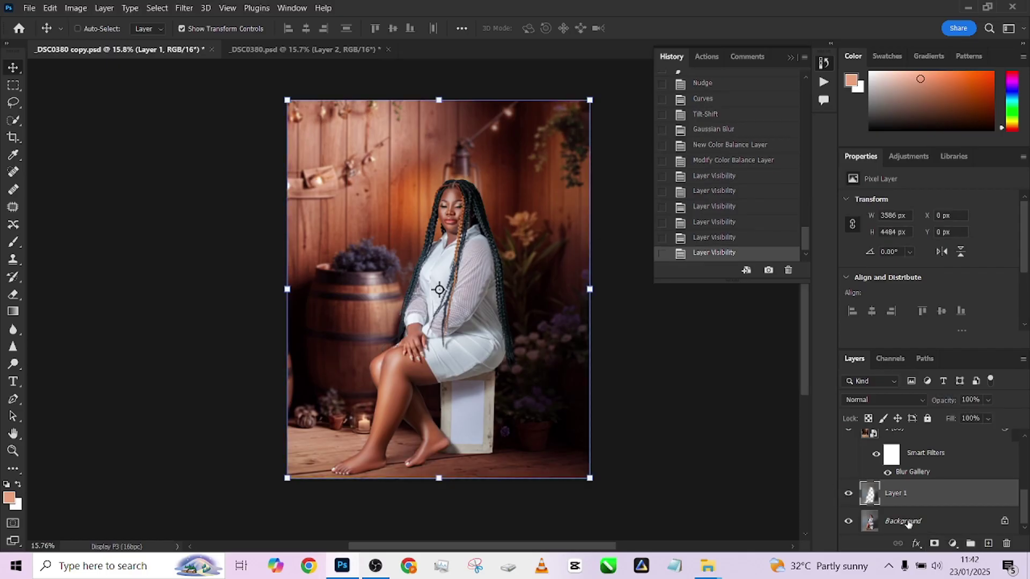
left_click(934, 545)
key("b")
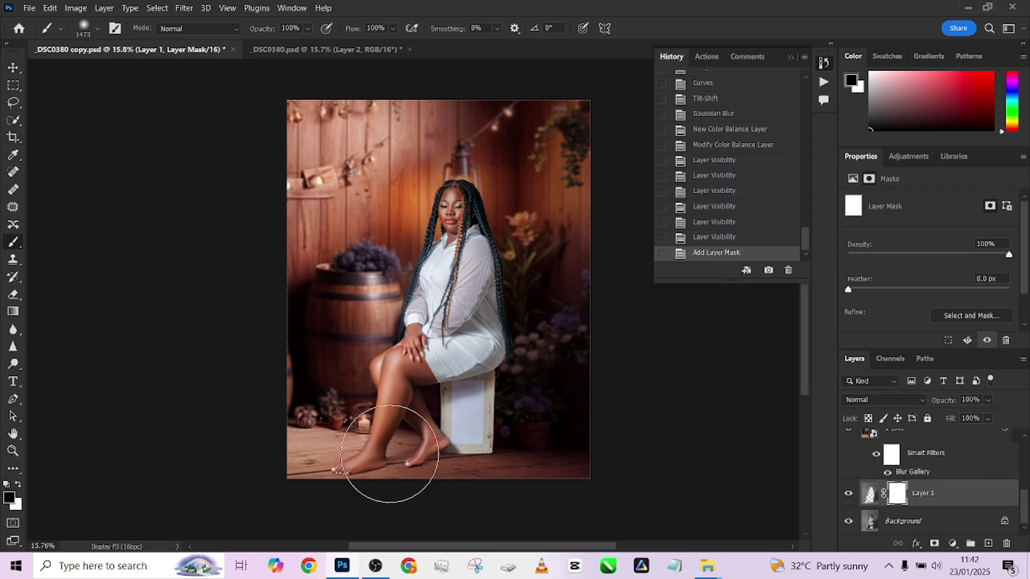
mouse_move(381, 455)
left_mouse_down()
mouse_move(437, 476)
mouse_move(485, 477)
left_mouse_up()
- Toggle Layer 1 to check the mask, then mask out more along the feet
left_click(848, 494)
left_click(848, 494)
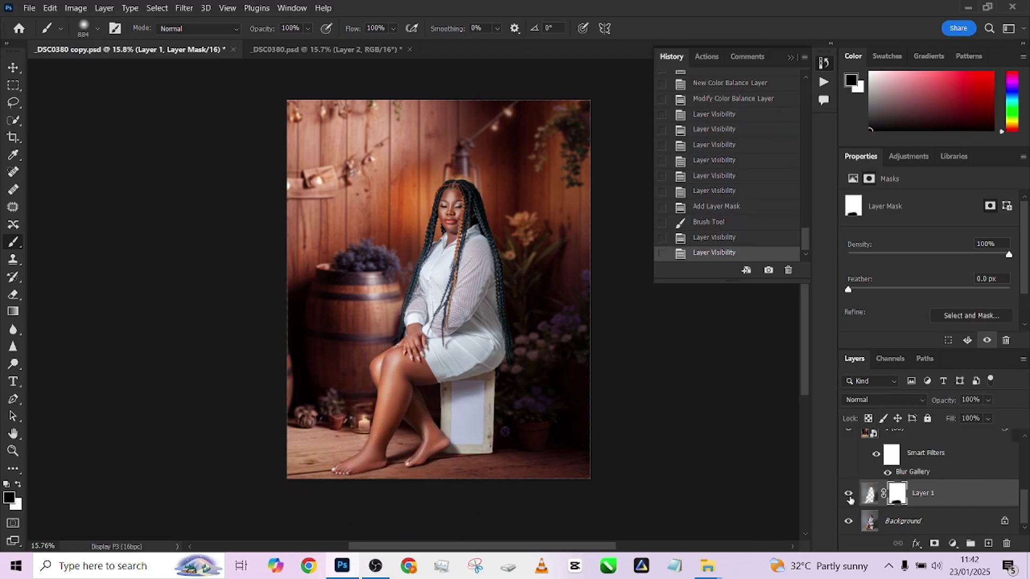
left_click(848, 495)
left_click(848, 494)
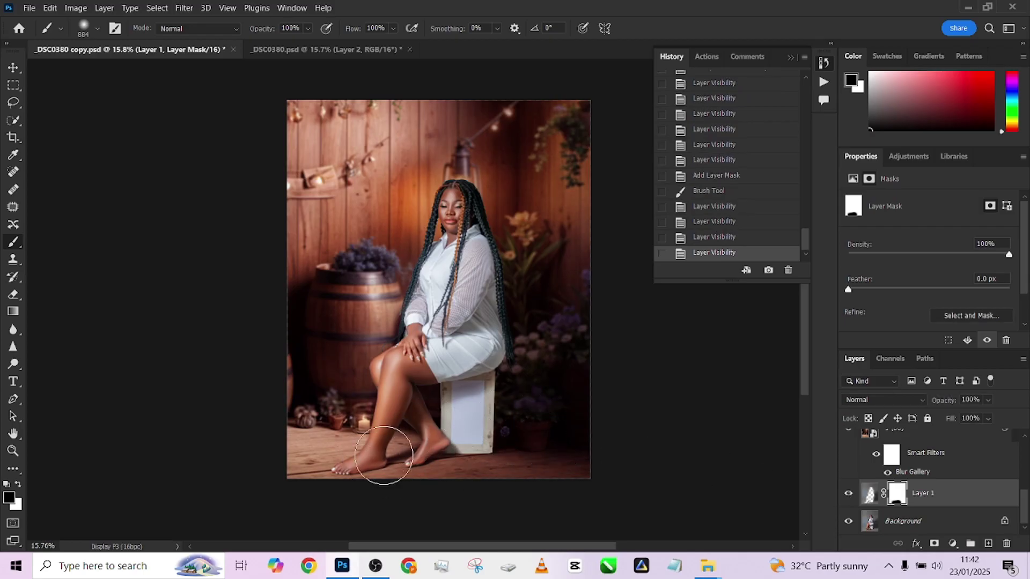
left_click_drag(383, 456, 451, 462)
scroll(542, 356, "up", 3)
scroll(529, 276, "down", 1)
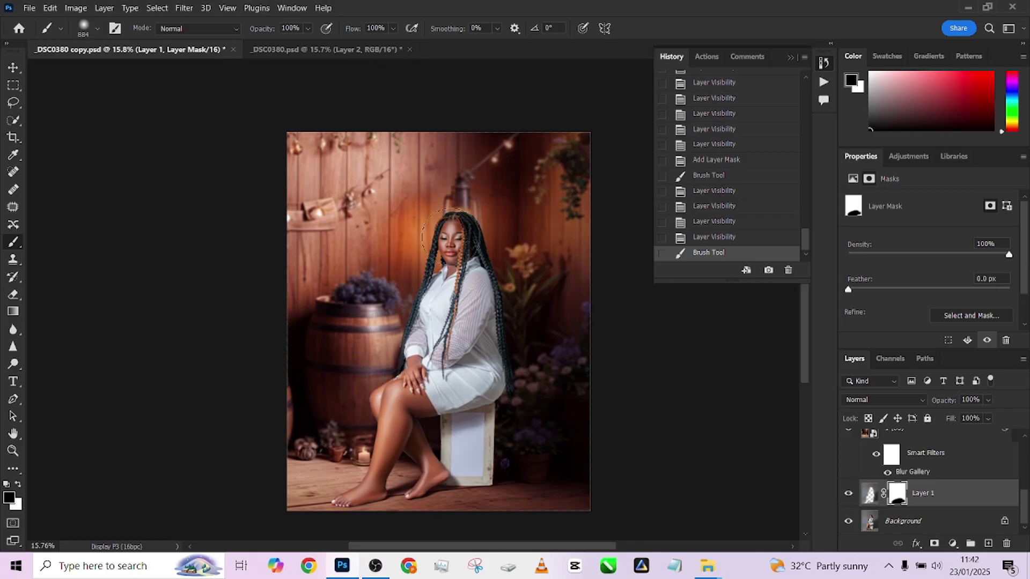
scroll(930, 474, "up", 2)
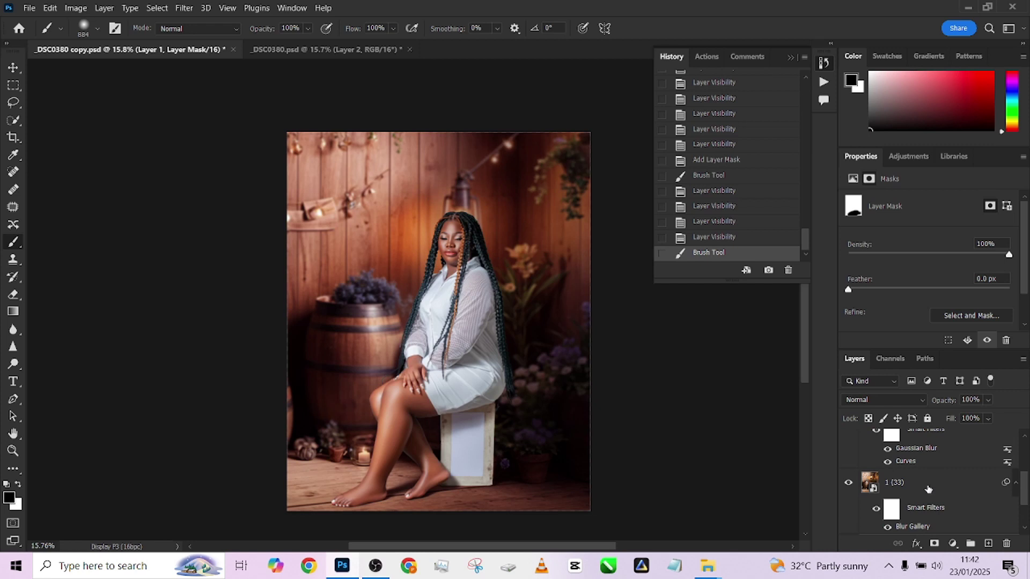
- Add a radial Gradient Fill layer above 1 (33), centred near the woman's head at 91% scale
left_click(928, 489)
left_click(953, 543)
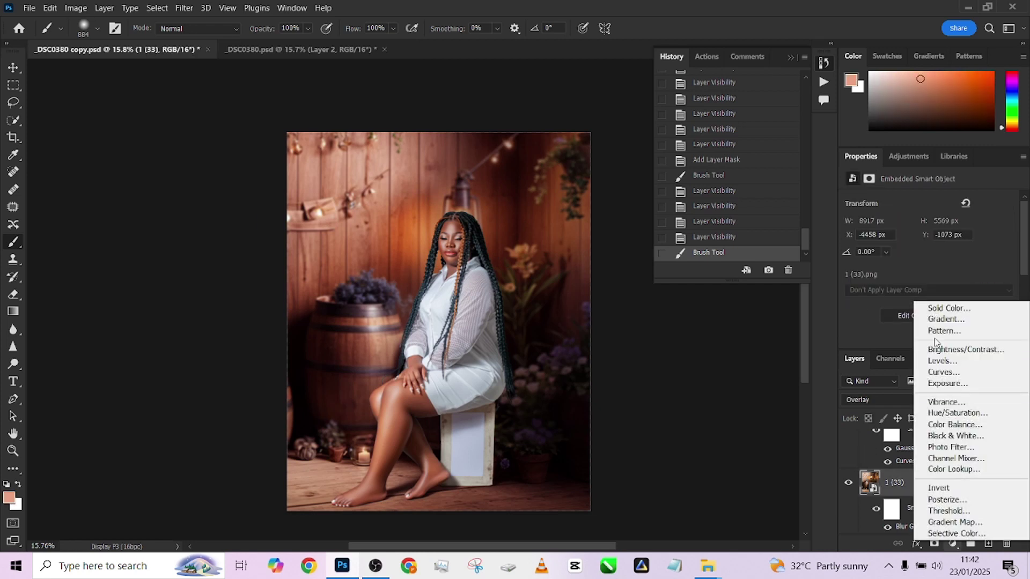
left_click(933, 320)
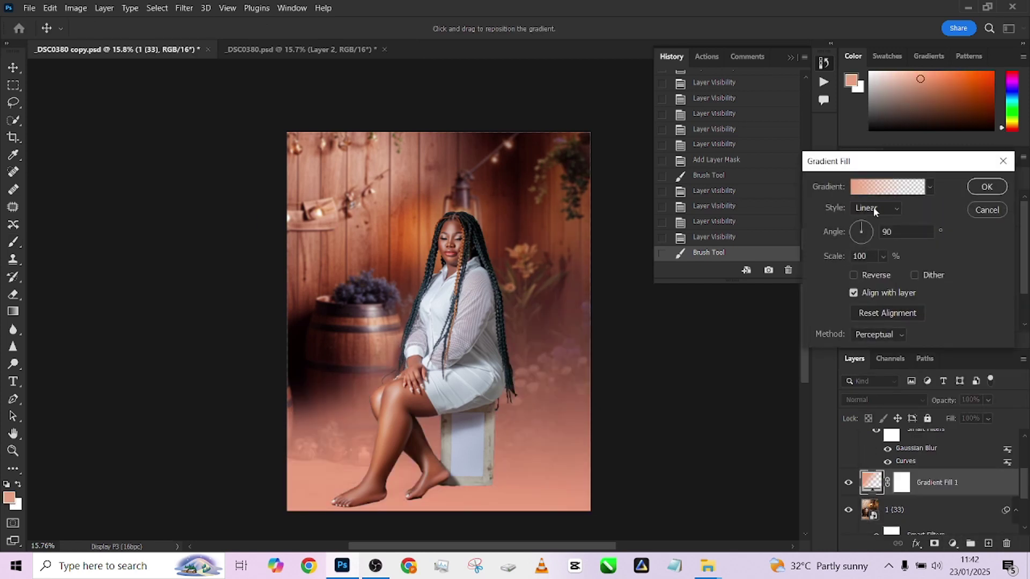
left_click(873, 207)
left_click(878, 232)
left_click_drag(444, 361, 426, 228)
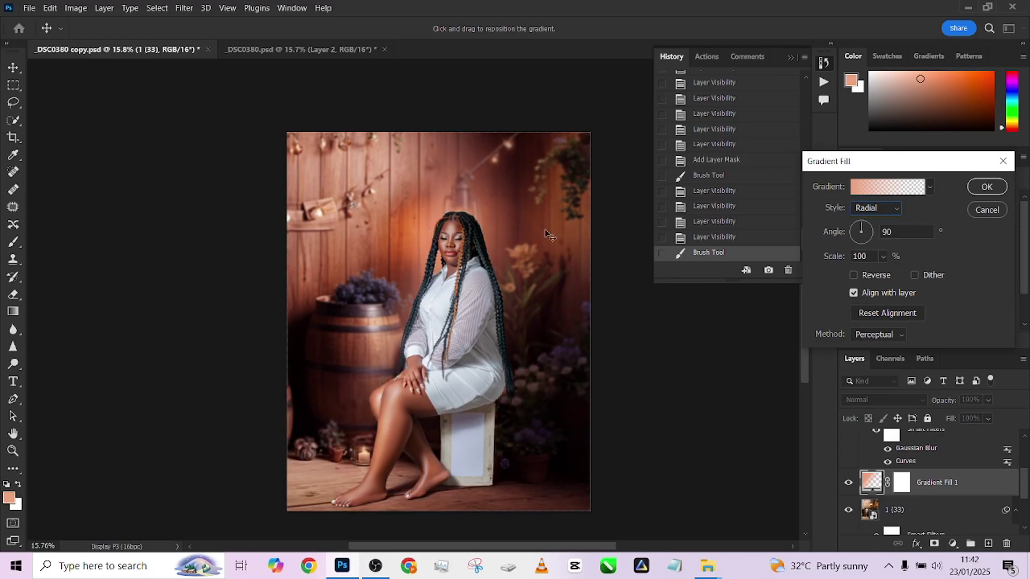
left_click_drag(840, 262, 838, 261)
- Sample warm orange tones from the photo for both gradient stops and confirm the fill
left_click(886, 188)
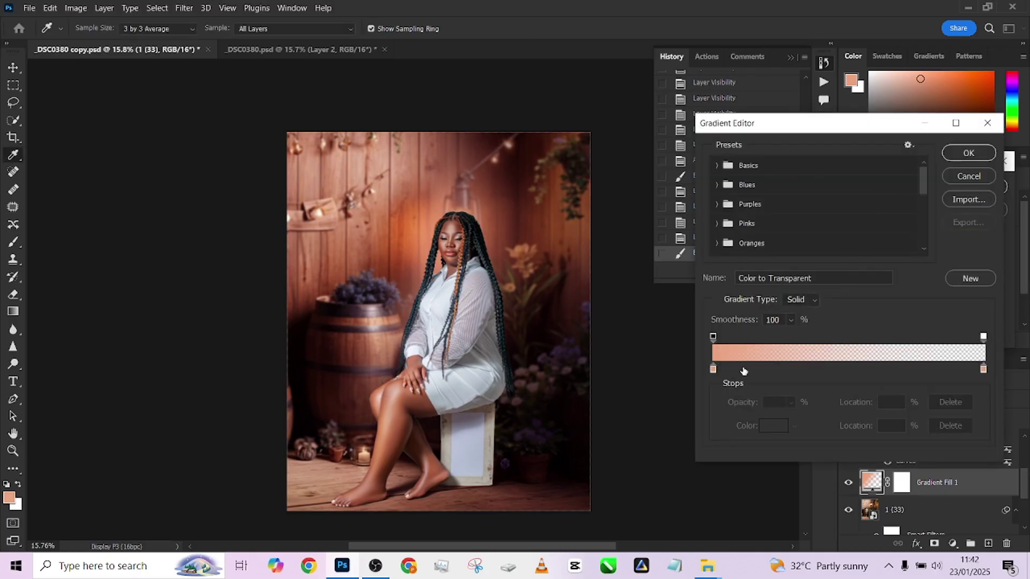
double_click(713, 369)
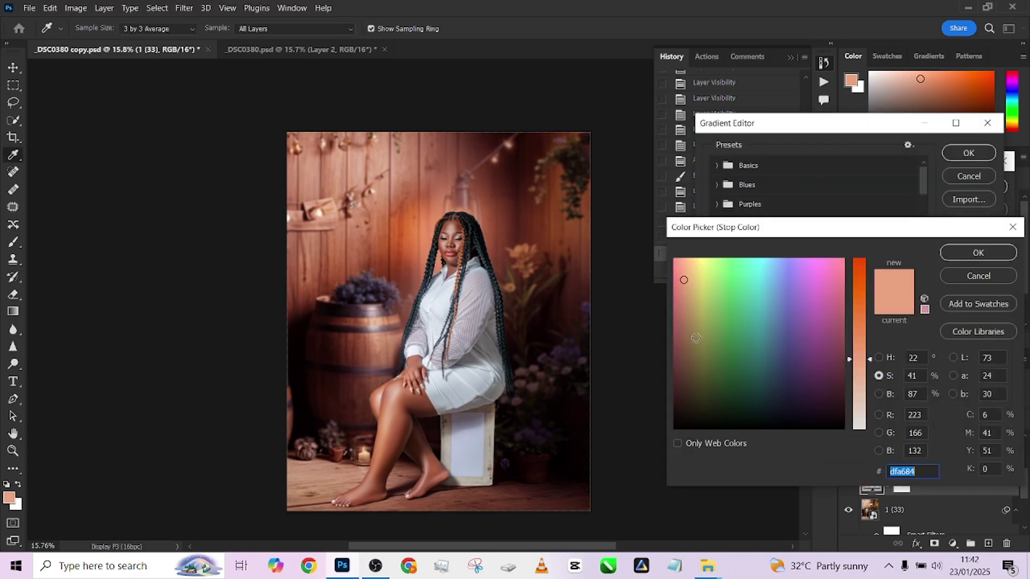
left_click(409, 227)
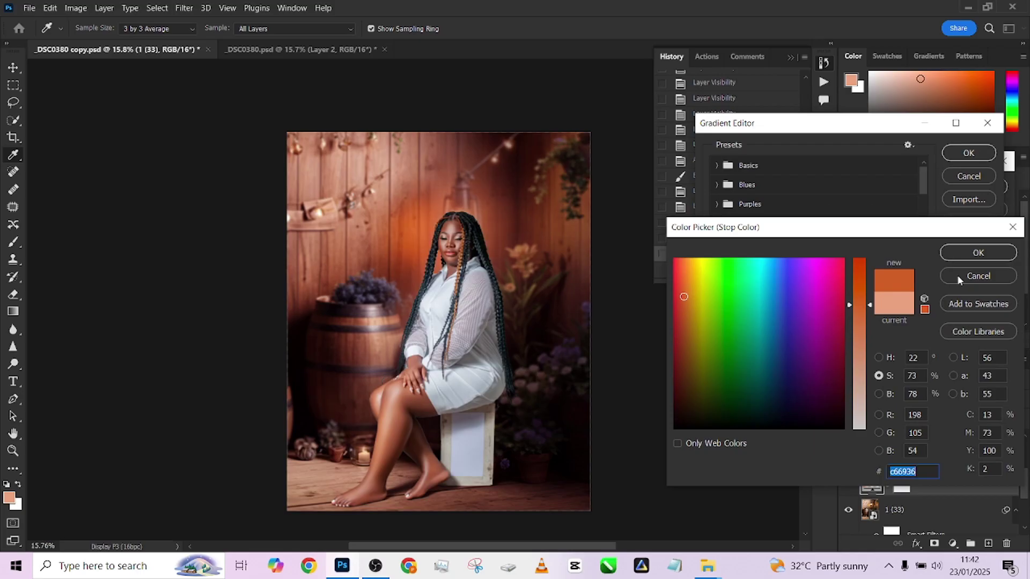
left_click(977, 252)
double_click(983, 369)
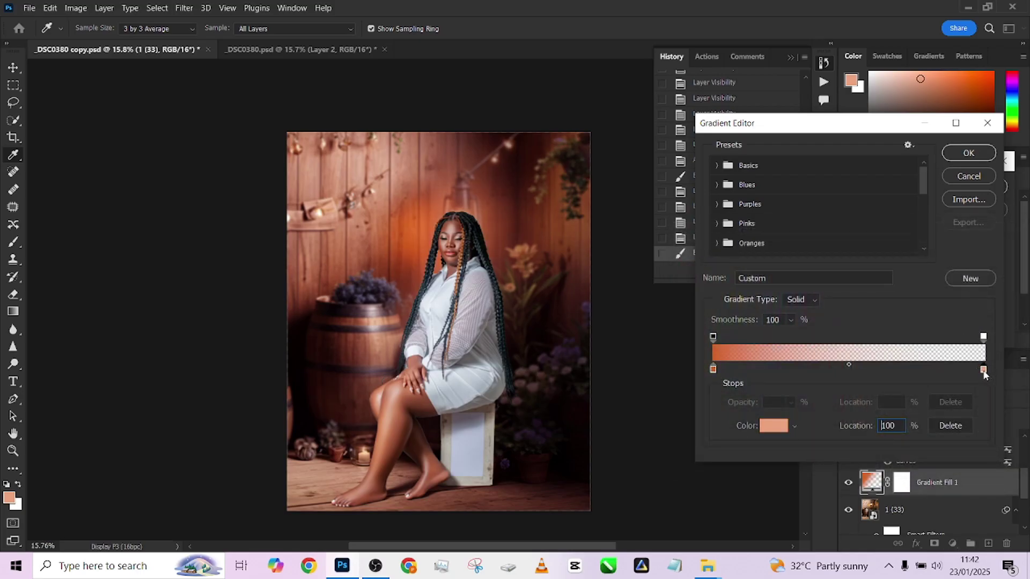
left_click(422, 229)
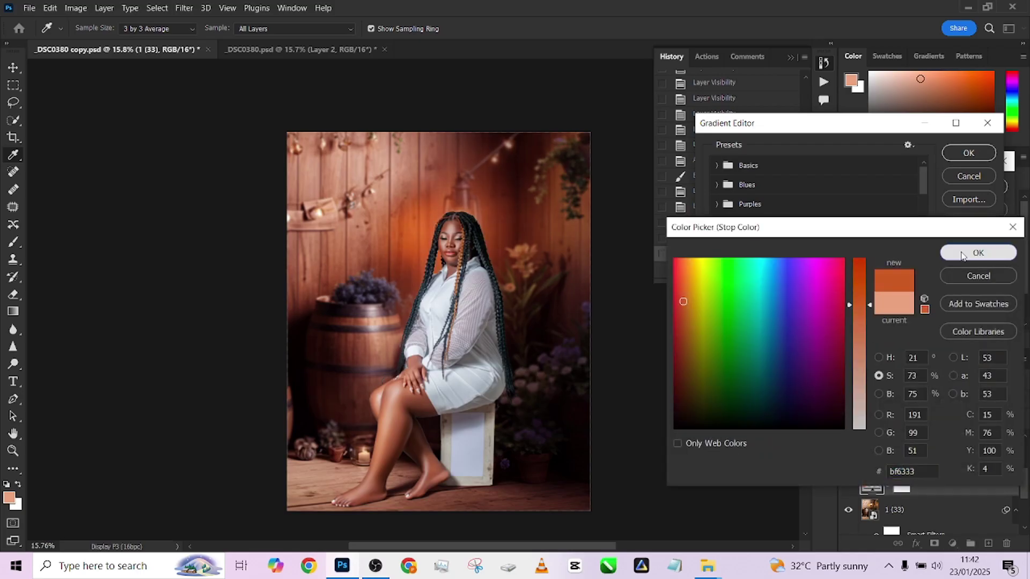
left_click(978, 253)
left_click(972, 154)
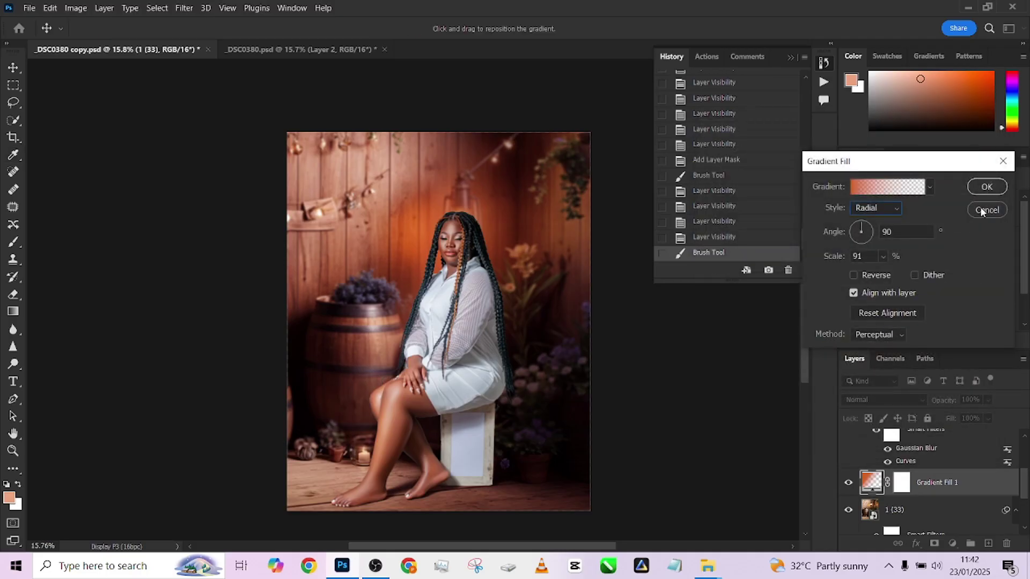
left_click(986, 187)
left_click(890, 401)
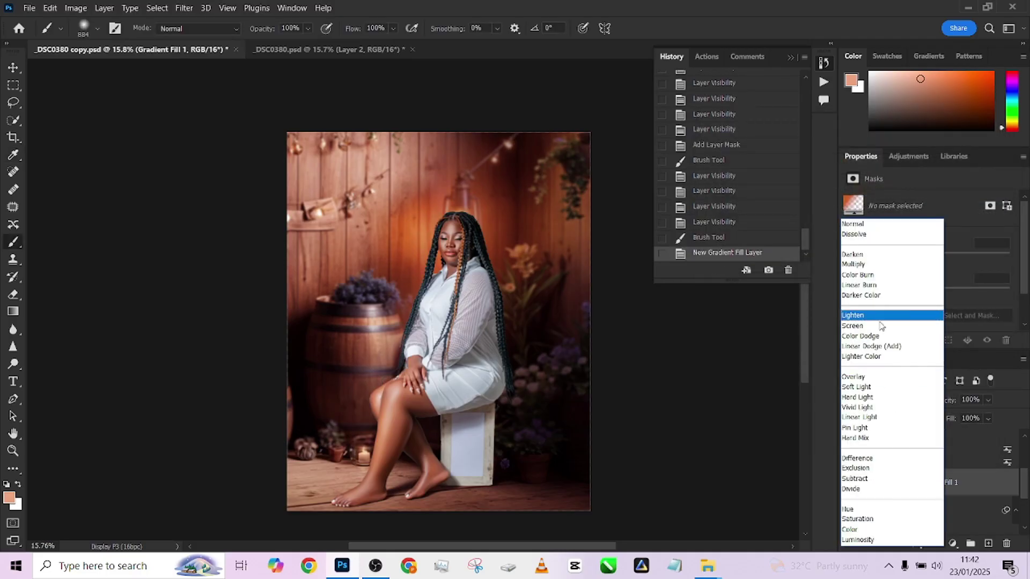
- Set Gradient Fill 1 to Color Dodge blending and lower its fill to 65%
left_click(881, 336)
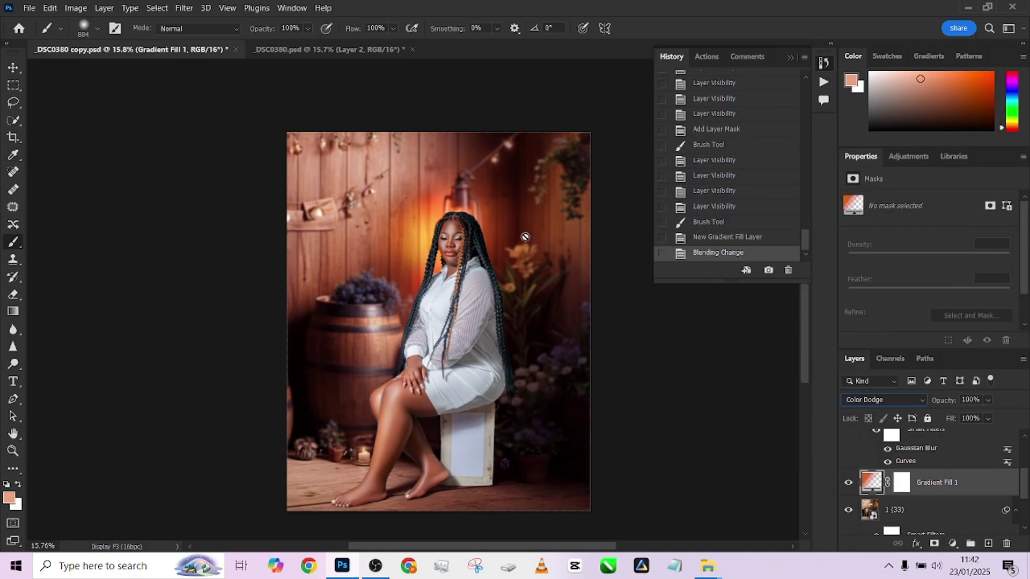
left_click(849, 482)
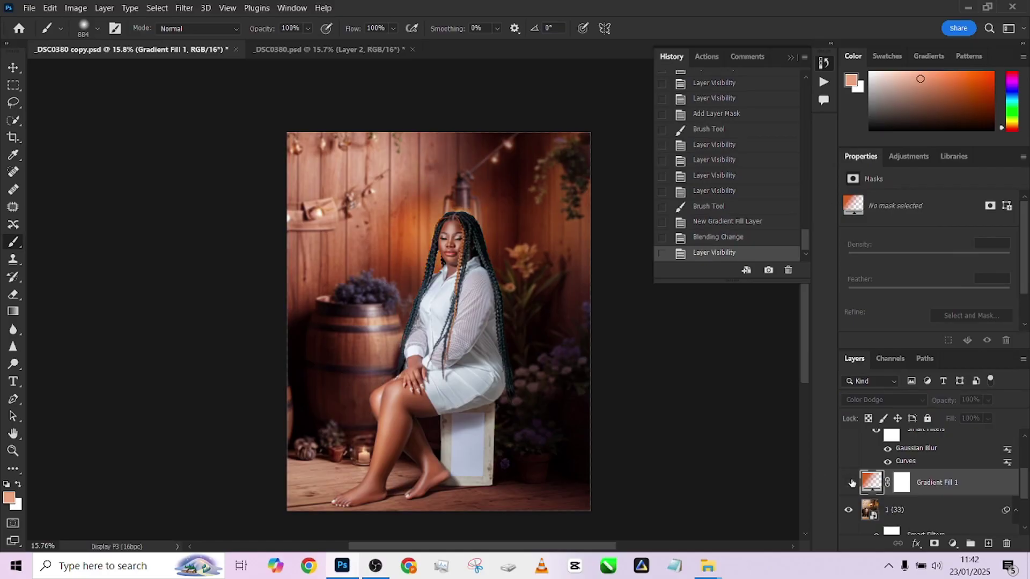
left_click(849, 482)
left_click(988, 419)
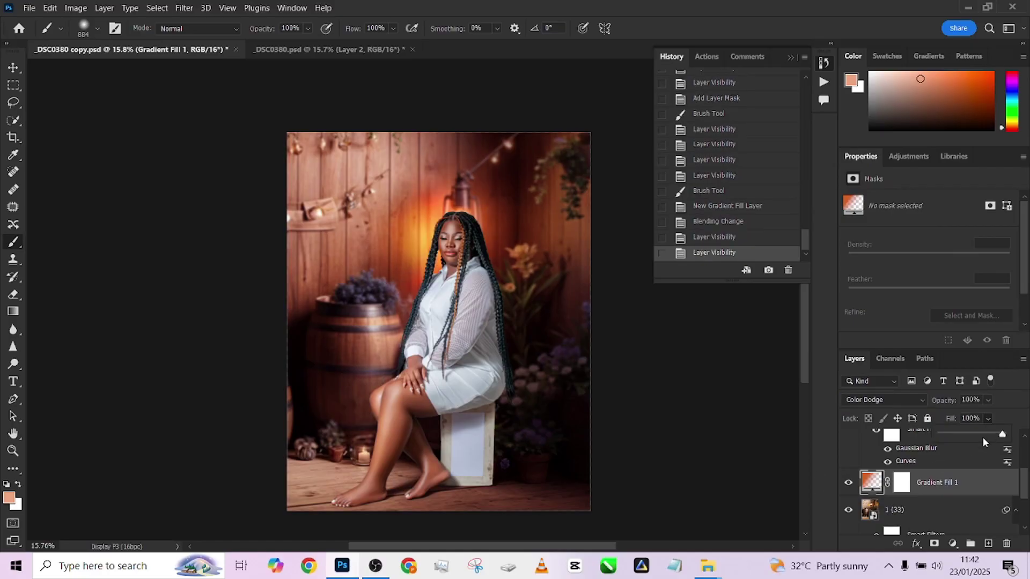
left_click(981, 435)
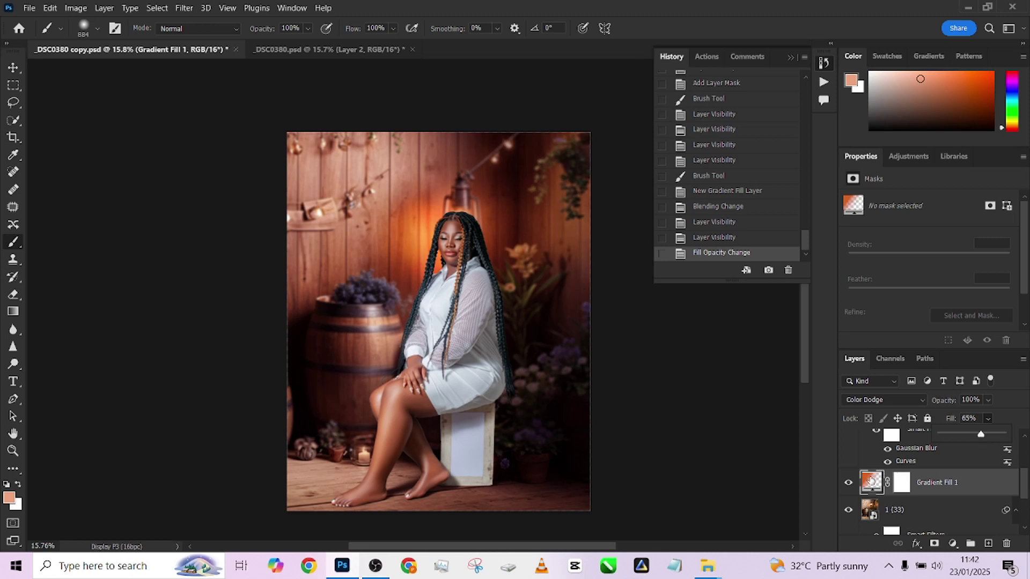
- Move the glow up near her head, rescale it to 104%, and drop its fill to 36%
double_click(871, 481)
left_click_drag(476, 285, 473, 266)
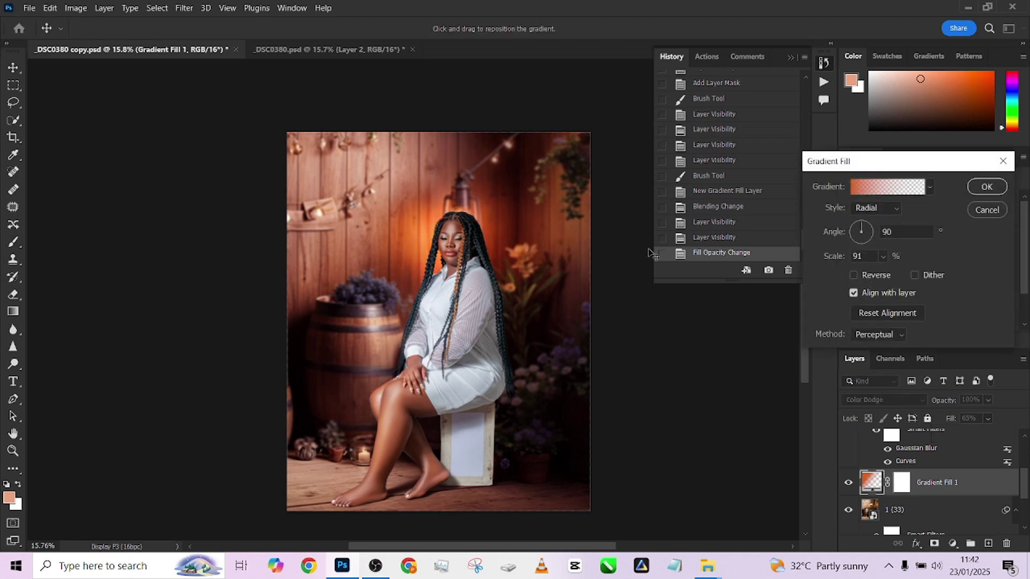
left_click_drag(830, 261, 840, 265)
left_click(999, 188)
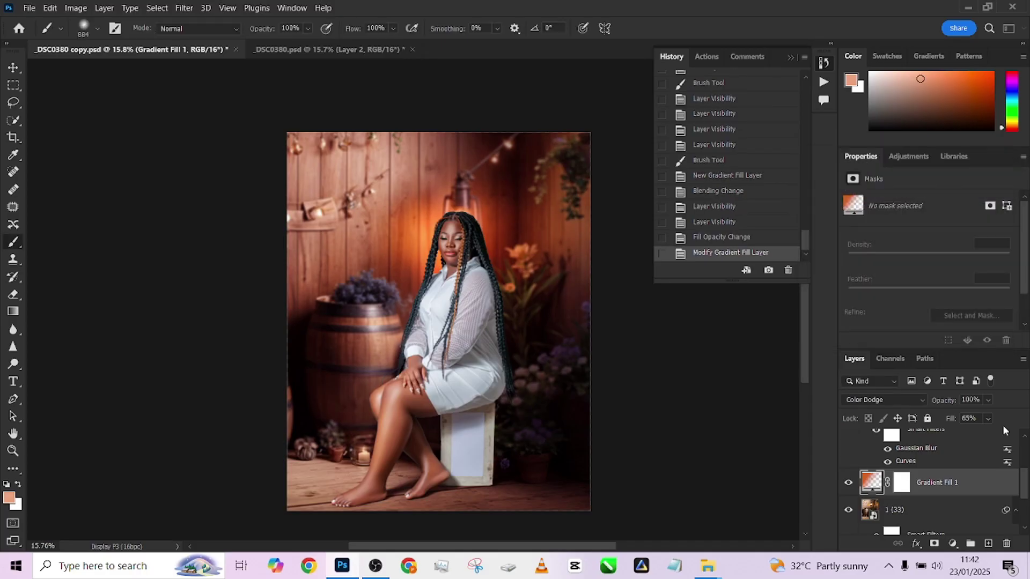
left_click(975, 434)
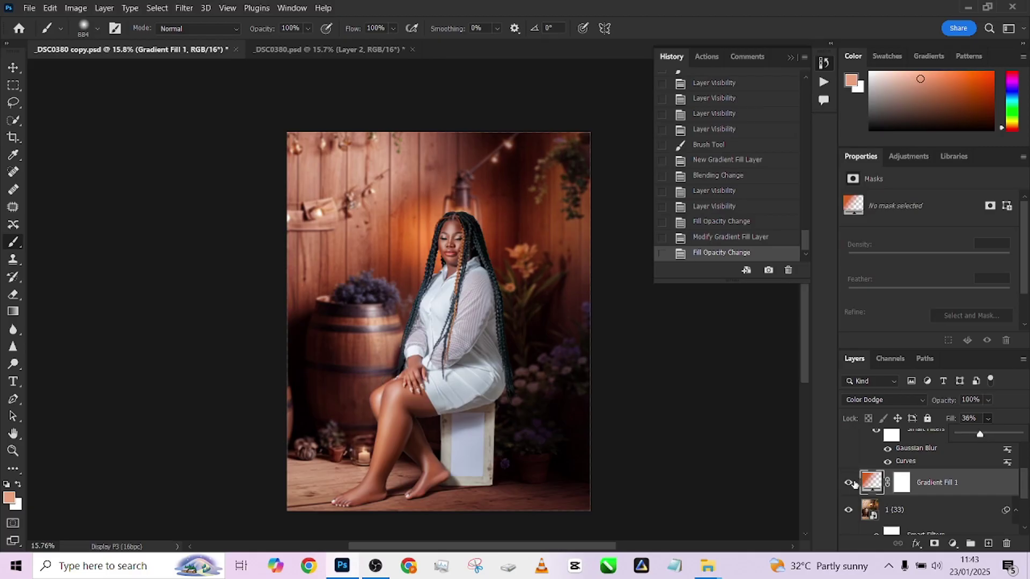
left_click(848, 483)
left_click(847, 484)
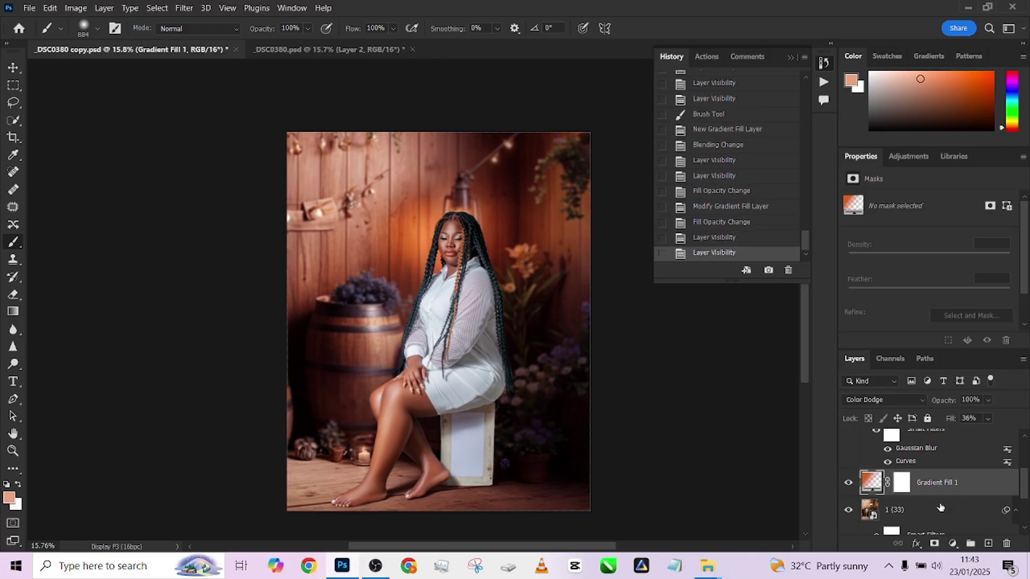
left_click(940, 507)
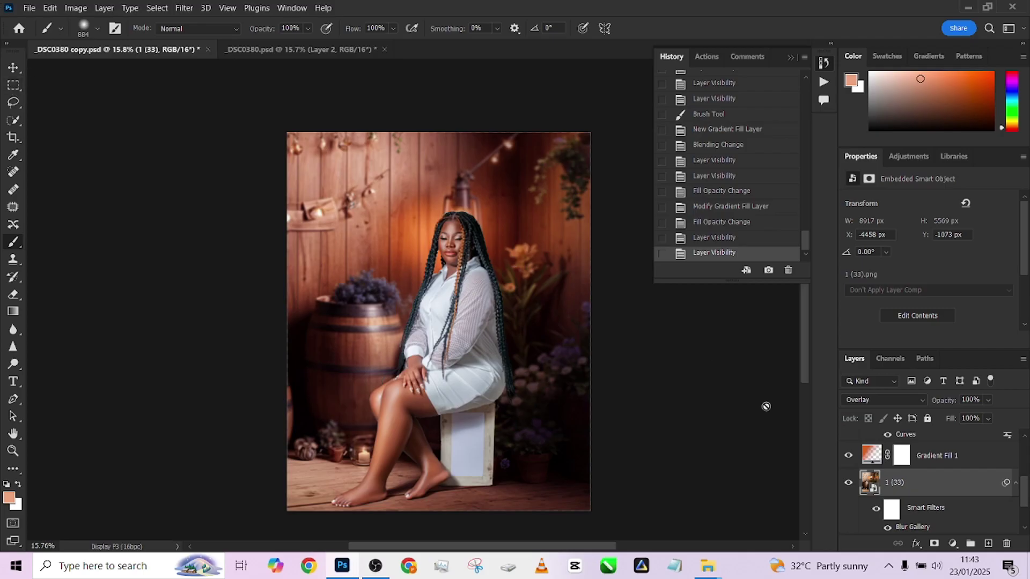
- Add a Curves adjustment layer above Color Balance 1 and pull the RGB curve down to darken the photo
scroll(911, 493, "down", 2)
scroll(910, 493, "up", 1)
scroll(910, 491, "up", 3)
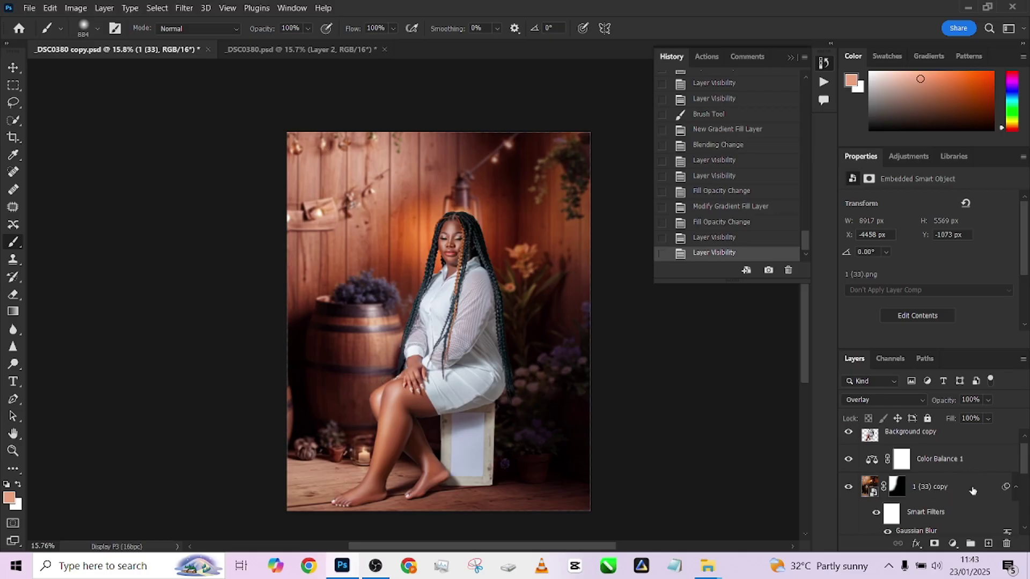
left_click(980, 462)
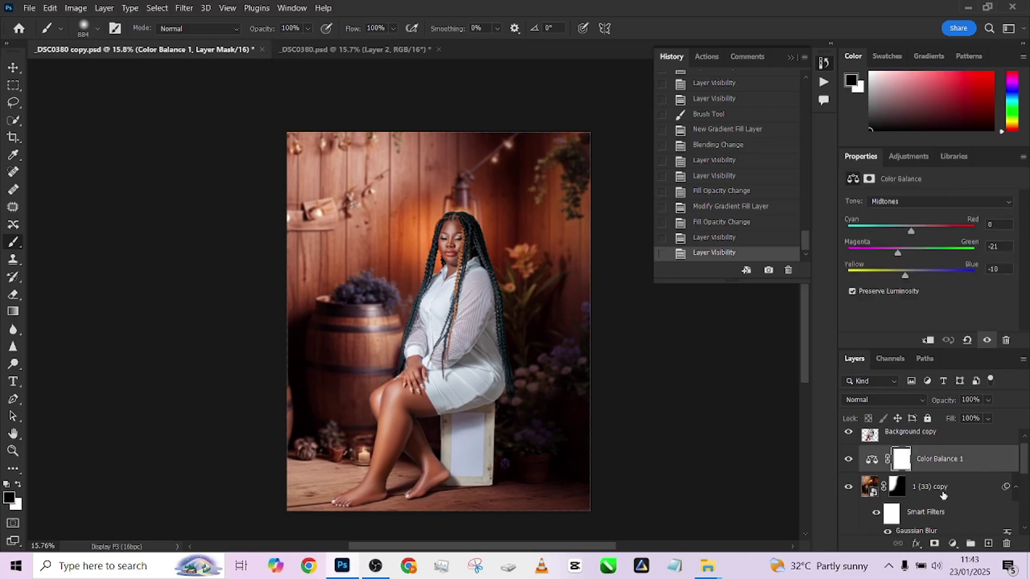
left_click(952, 543)
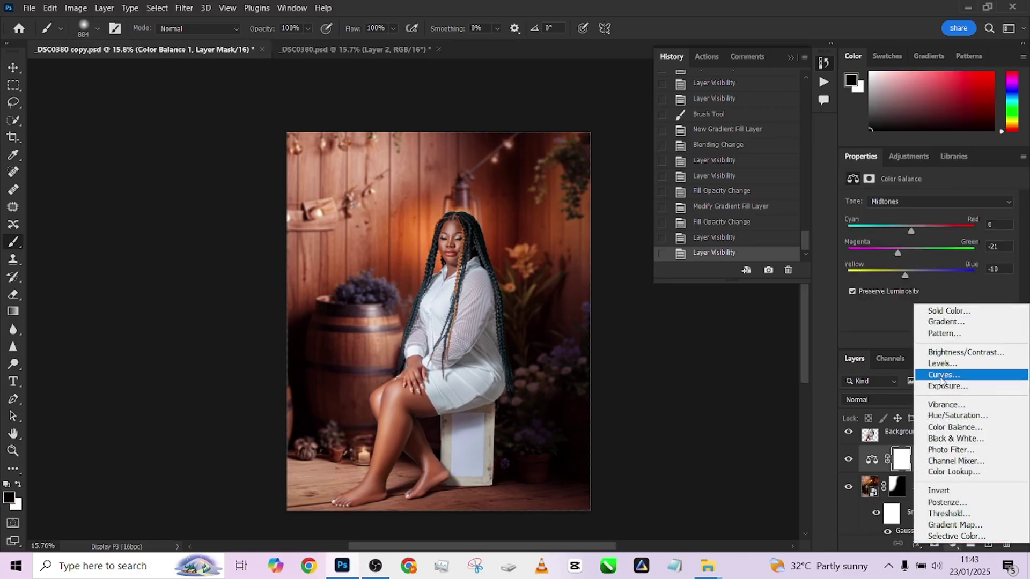
left_click(943, 375)
left_click(952, 299)
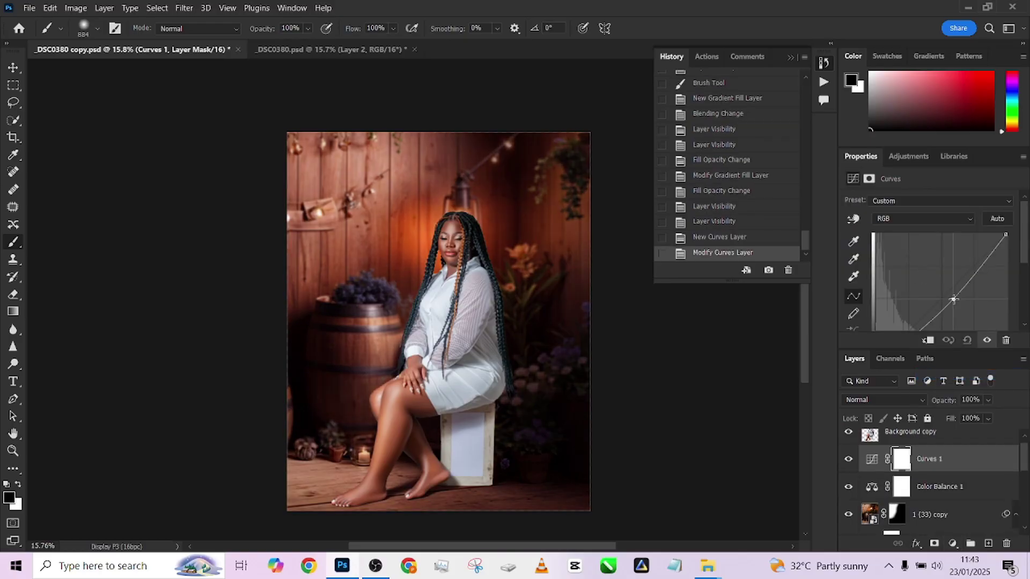
left_click_drag(954, 299, 958, 302)
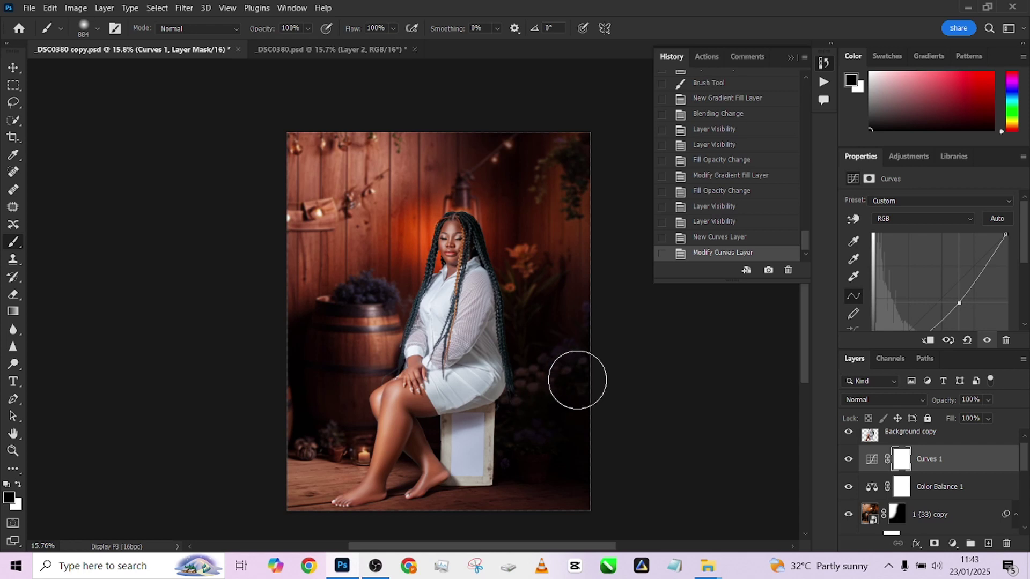
- Invert the Curves mask to black, enlarge the brush to about 1900 px, and set white as the paint colour
key("ctrl+i")
mouse_move(409, 280)
left_mouse_down()
mouse_move(436, 241)
mouse_move(431, 177)
left_mouse_up()
key("x")
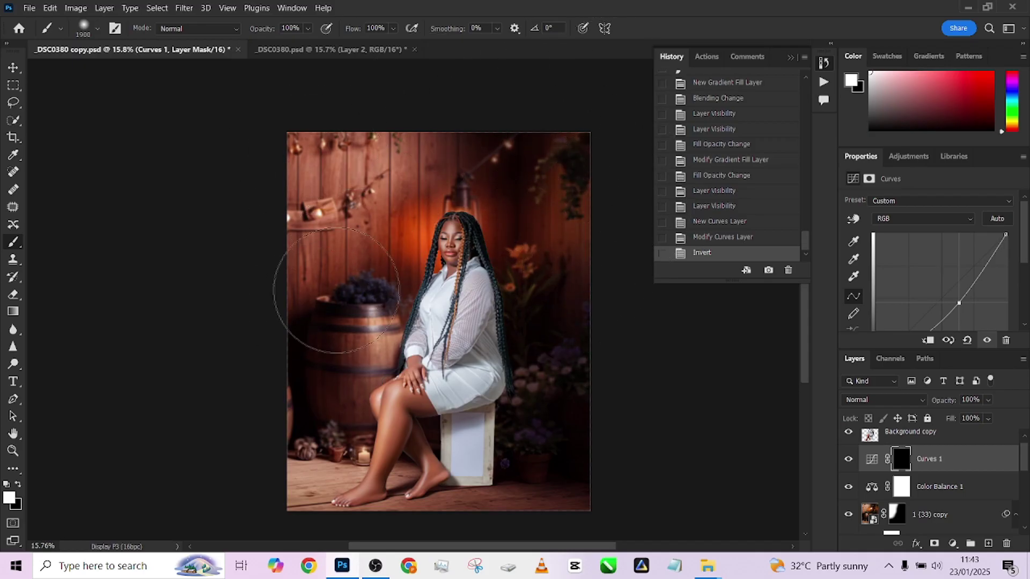
- Paint white on the Curves 1 mask over the barrel and left edge, and black near the model's leg
left_click(311, 351)
key("x")
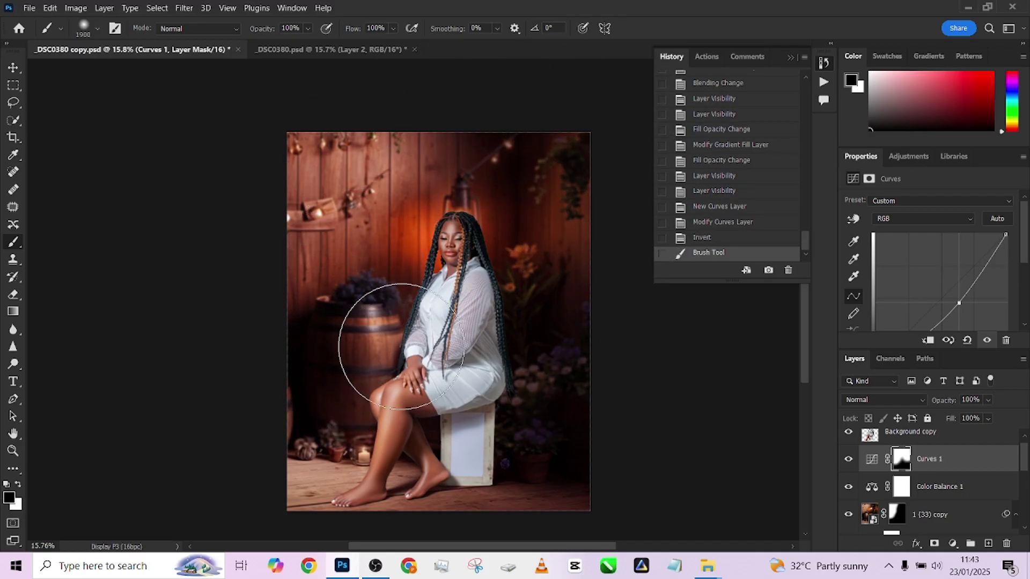
mouse_move(401, 345)
left_mouse_down()
mouse_move(369, 343)
mouse_move(408, 332)
mouse_move(440, 376)
left_mouse_up()
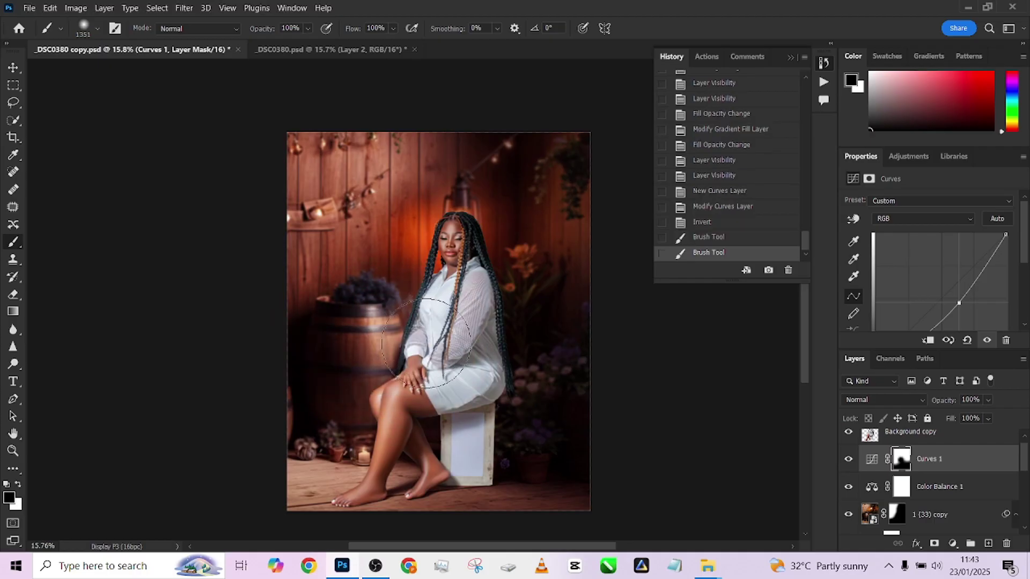
key("x")
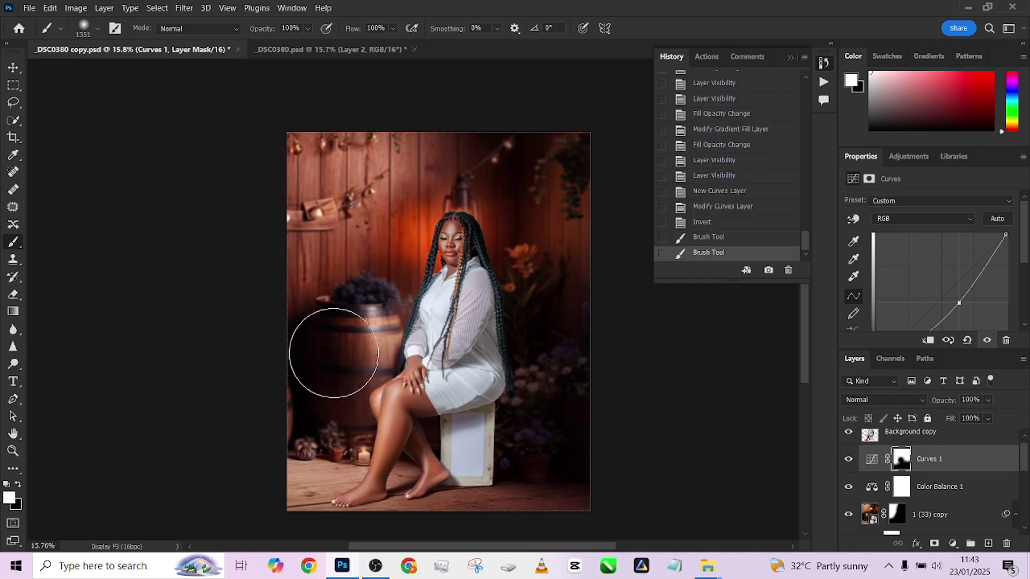
mouse_move(333, 351)
left_mouse_down()
mouse_move(285, 340)
mouse_move(283, 265)
mouse_move(324, 291)
mouse_move(284, 315)
mouse_move(298, 311)
mouse_move(290, 223)
mouse_move(299, 162)
mouse_move(268, 335)
mouse_move(284, 389)
mouse_move(296, 379)
mouse_move(260, 396)
mouse_move(294, 415)
mouse_move(268, 443)
mouse_move(324, 431)
mouse_move(393, 440)
mouse_move(445, 425)
mouse_move(498, 428)
left_mouse_up()
key("x")
left_click(418, 347)
left_click(372, 397)
key("x")
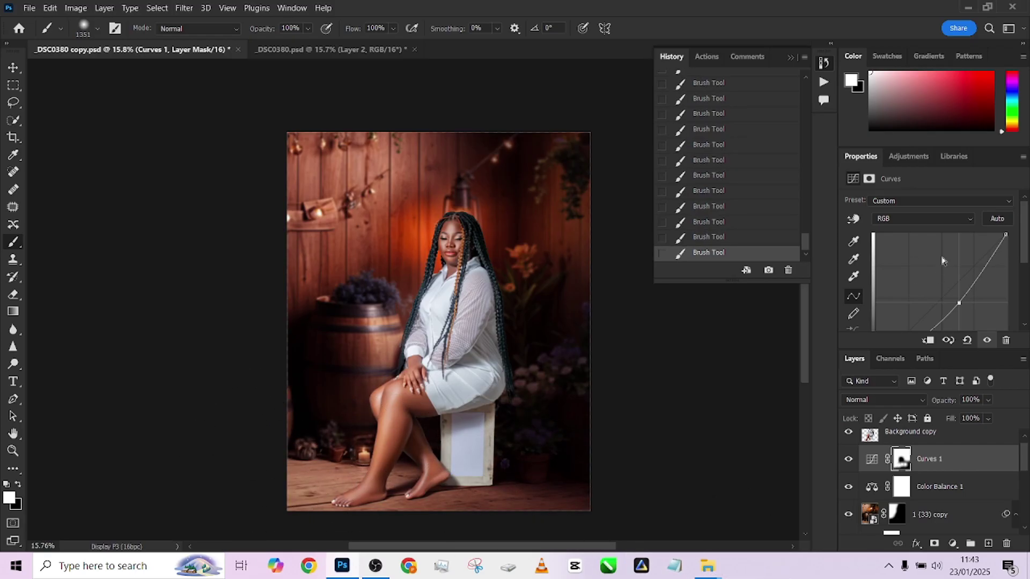
left_click(892, 218)
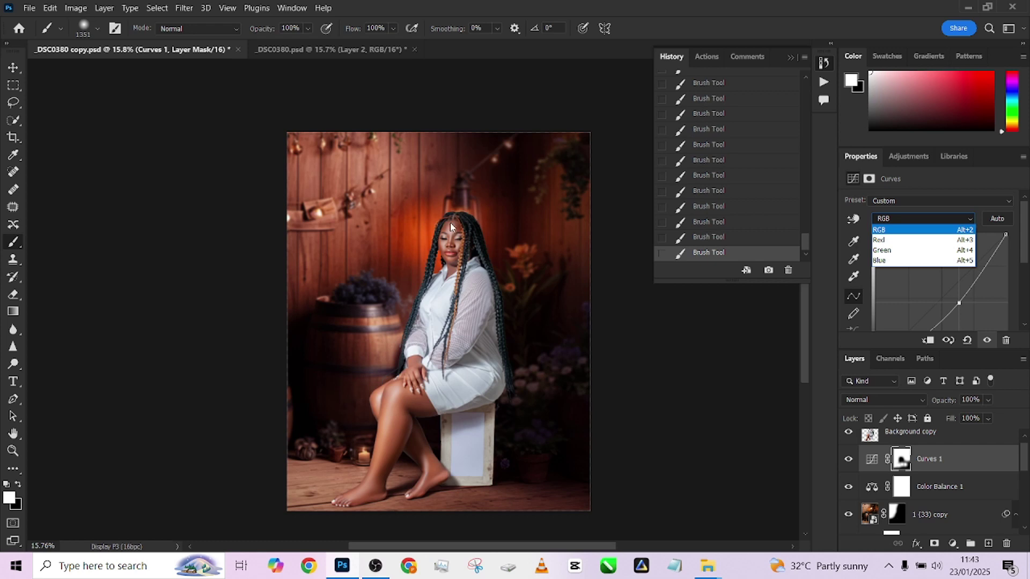
- Tint the Curves darkening toward magenta with a red midpoint and a lowered green curve, comparing on and off
left_click(906, 240)
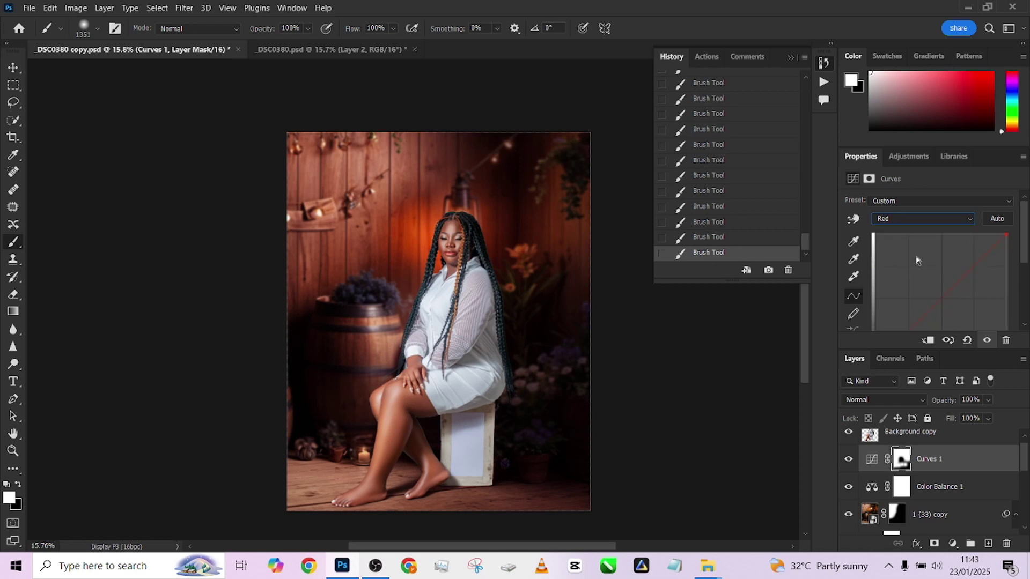
left_click(941, 297)
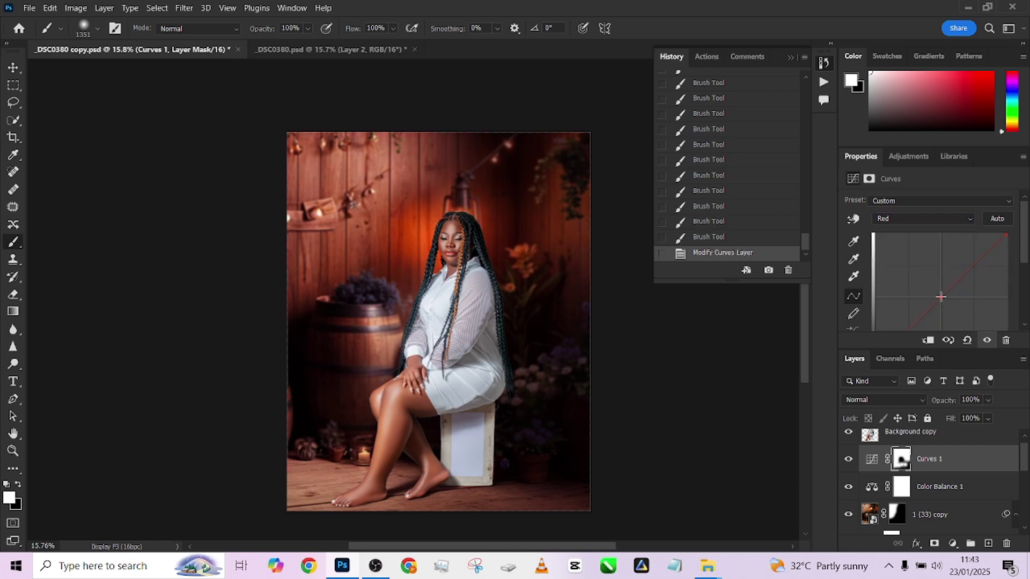
left_click(912, 219)
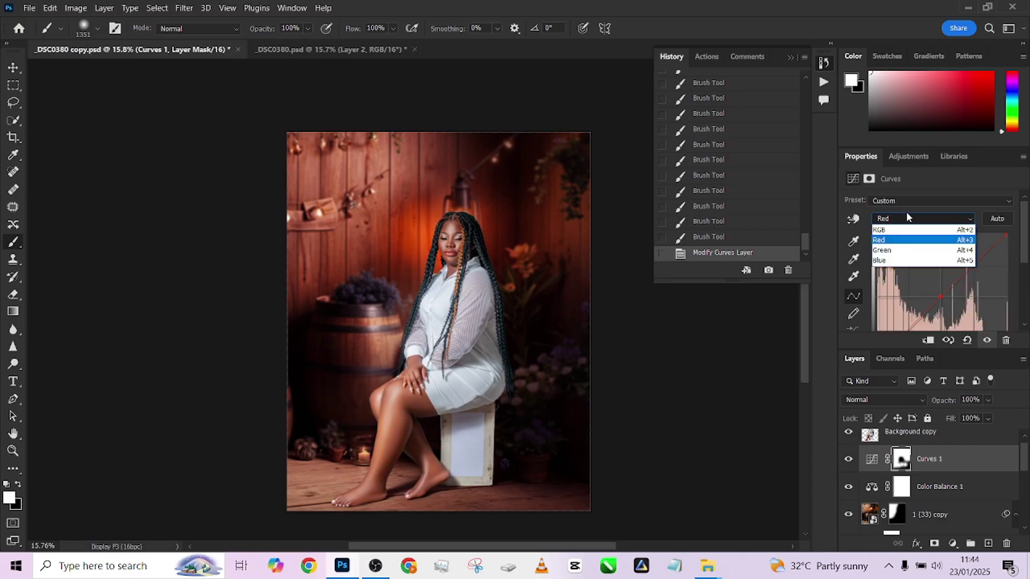
left_click(890, 252)
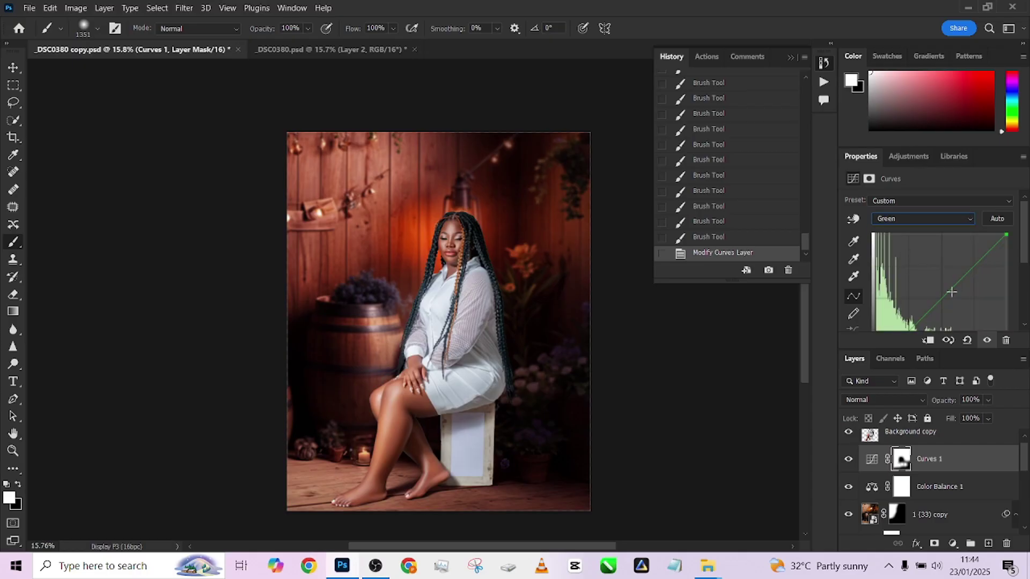
left_click_drag(950, 292, 951, 293)
left_click(849, 460)
left_click(849, 460)
left_click(849, 460)
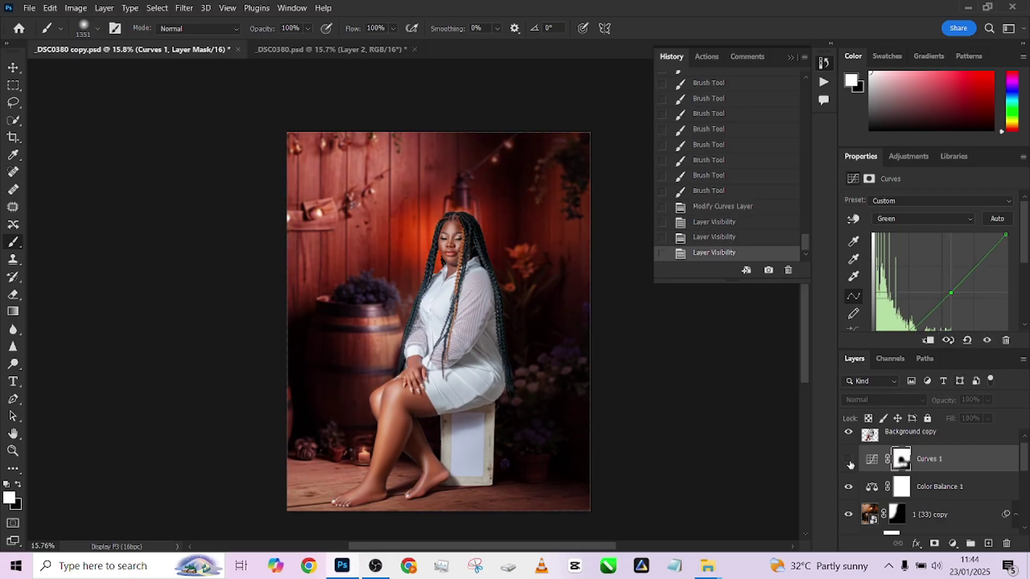
left_click(849, 460)
left_click(849, 460)
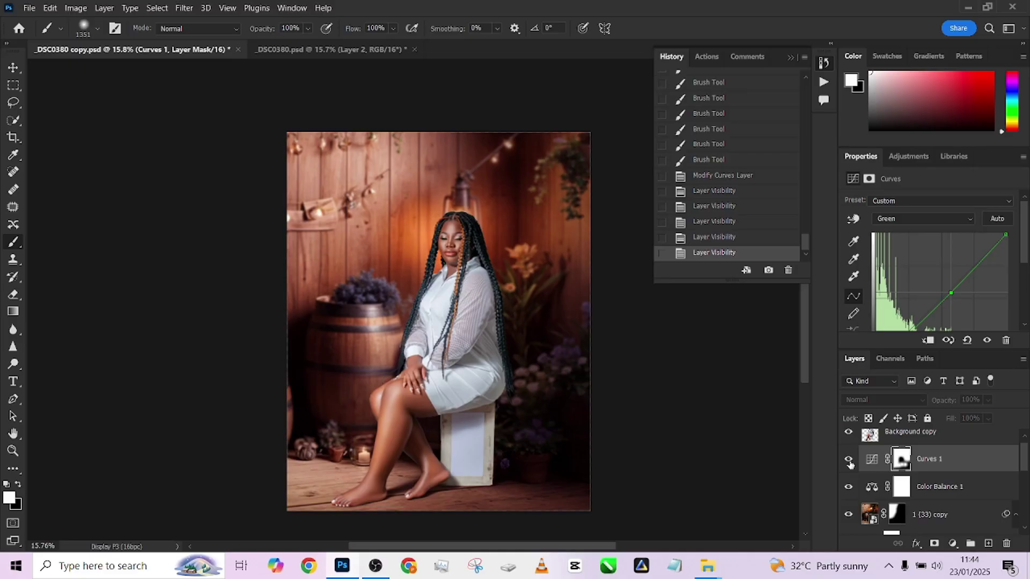
left_click(849, 461)
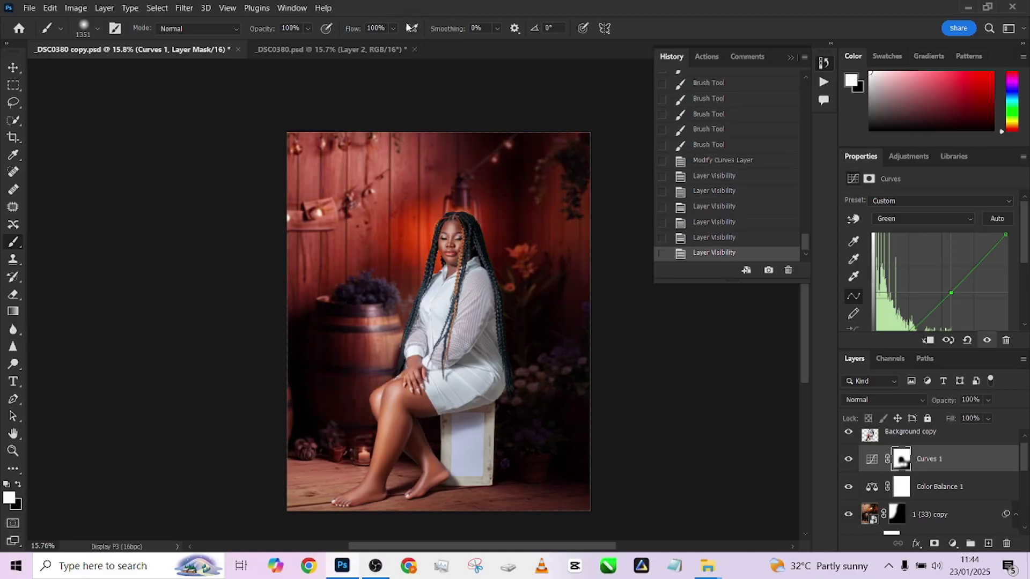
- At 23% brush flow, mask the darkening off the model's face and head and keep it above her head
left_click_drag(395, 29, 367, 45)
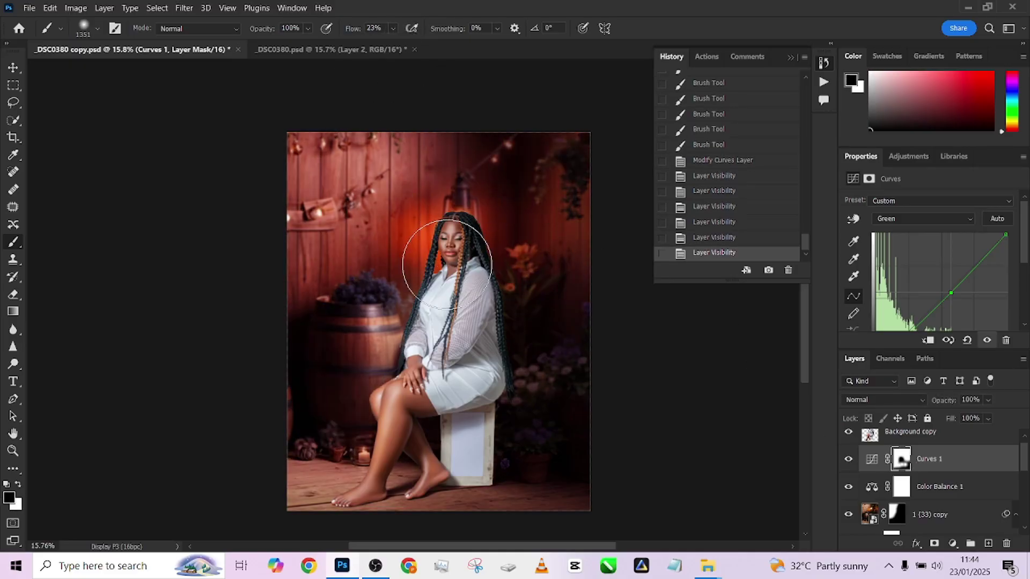
key("x")
mouse_move(463, 215)
left_mouse_down()
mouse_move(450, 272)
mouse_move(438, 240)
mouse_move(434, 260)
mouse_move(413, 252)
left_mouse_up()
mouse_move(407, 244)
left_mouse_down()
mouse_move(410, 298)
mouse_move(450, 247)
left_mouse_up()
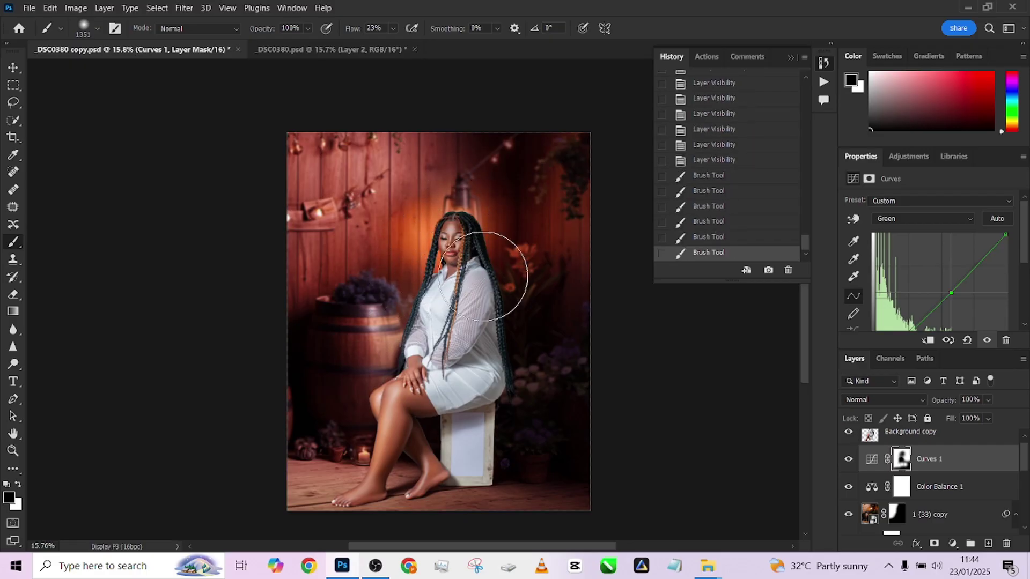
key("x")
mouse_move(439, 198)
left_mouse_down()
mouse_move(467, 188)
mouse_move(454, 213)
mouse_move(425, 230)
left_mouse_up()
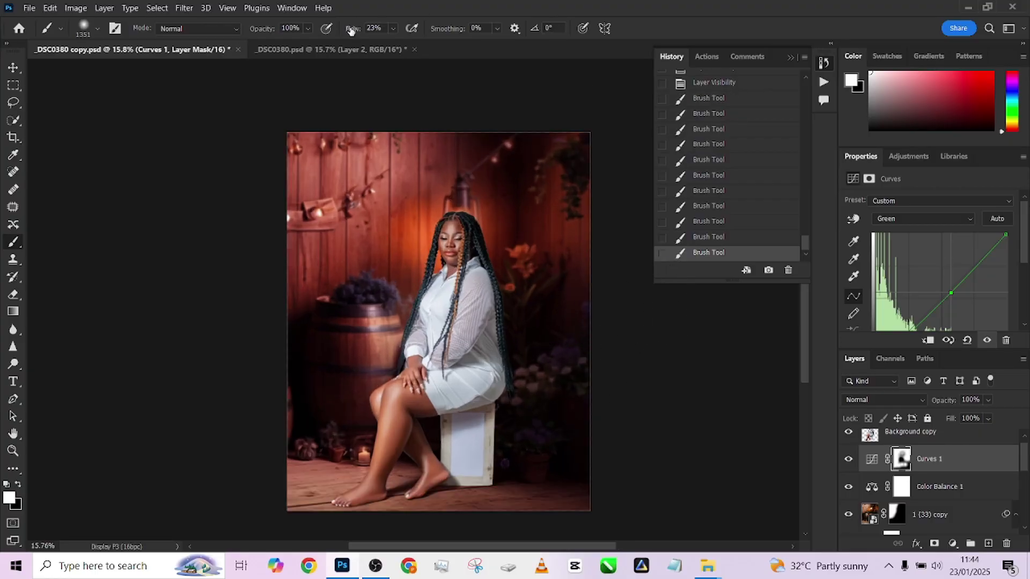
- Compare with _DSC0380.psd, then drag 1 (33).png into Photoshop as a separate document
left_click(349, 49)
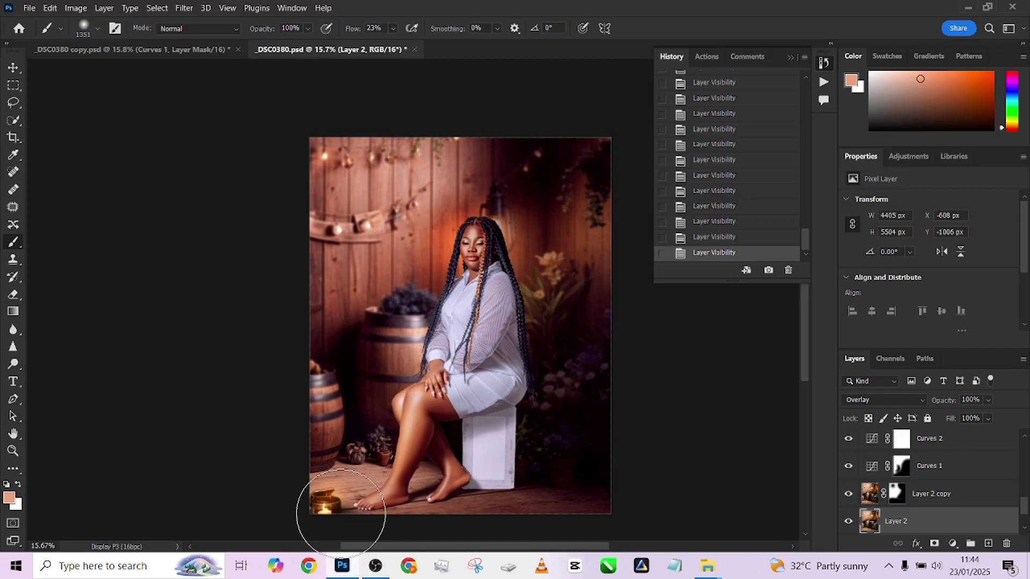
left_click(105, 51)
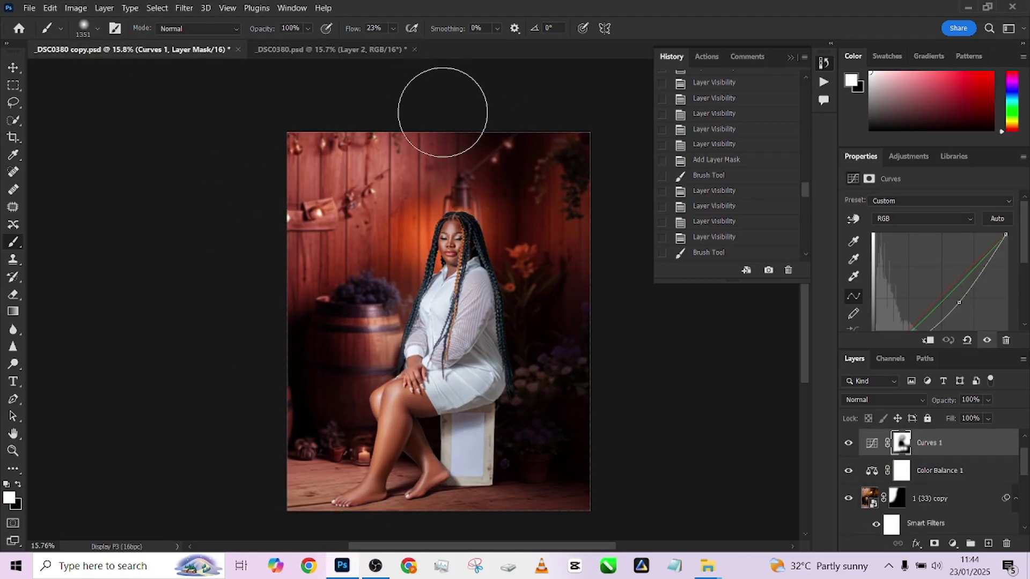
left_click(968, 8)
left_click_drag(188, 156, 905, 497)
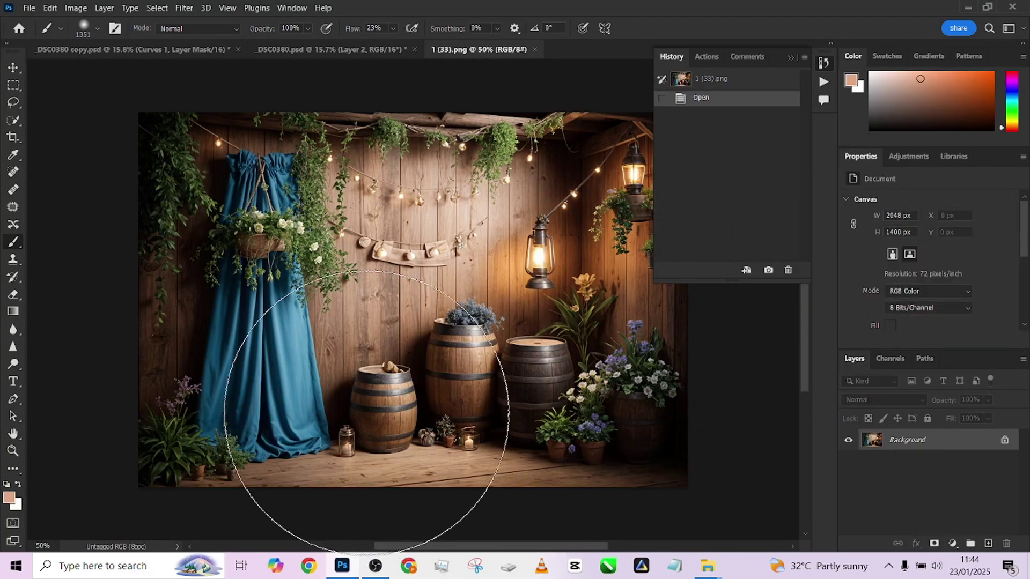
- Zoom in and select the glass candle jar with Object Selection in Lasso mode
scroll(390, 436, "up", 5)
left_click_drag(482, 410, 304, 330)
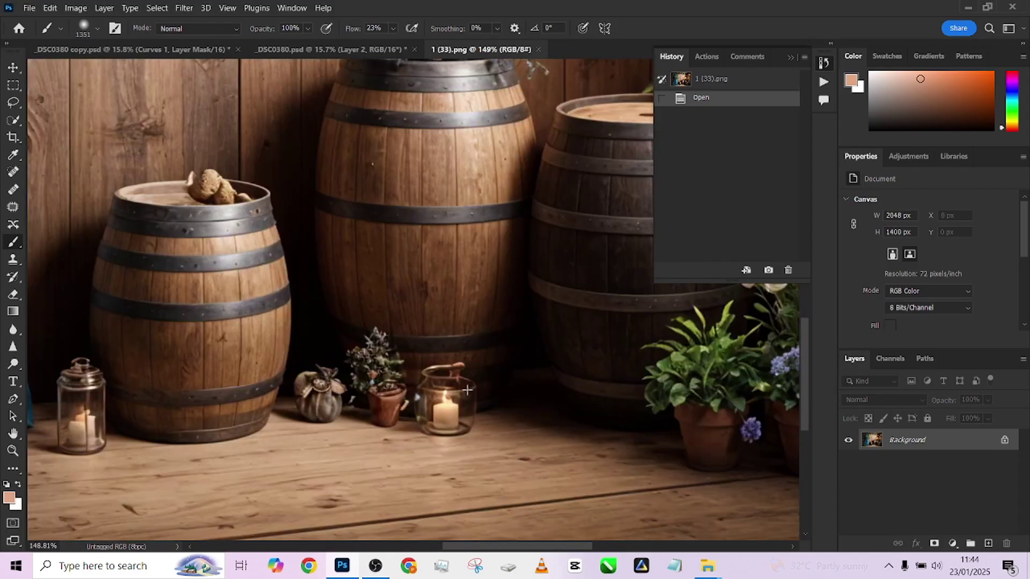
right_click(13, 118)
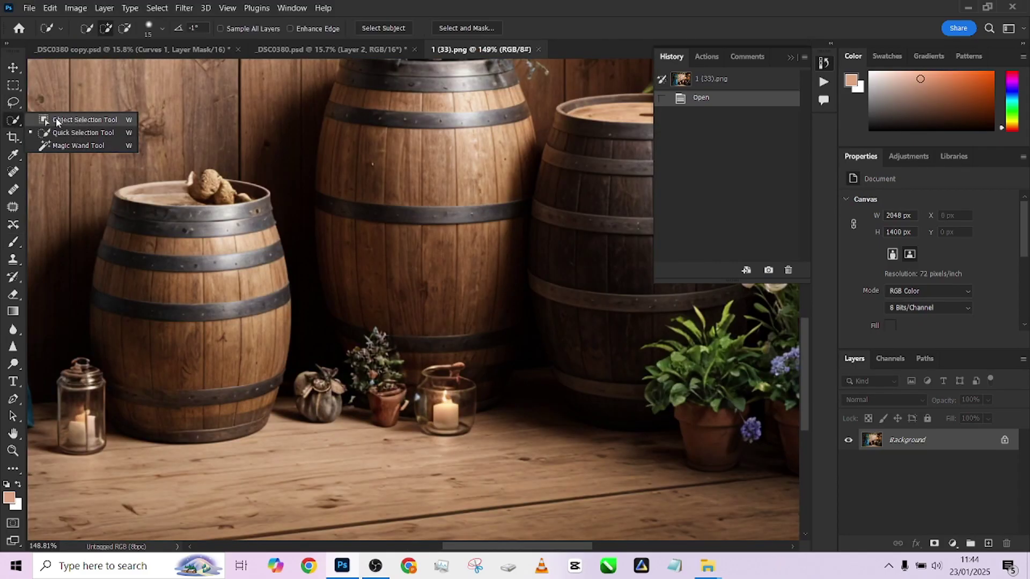
left_click(59, 132)
key("shift+w")
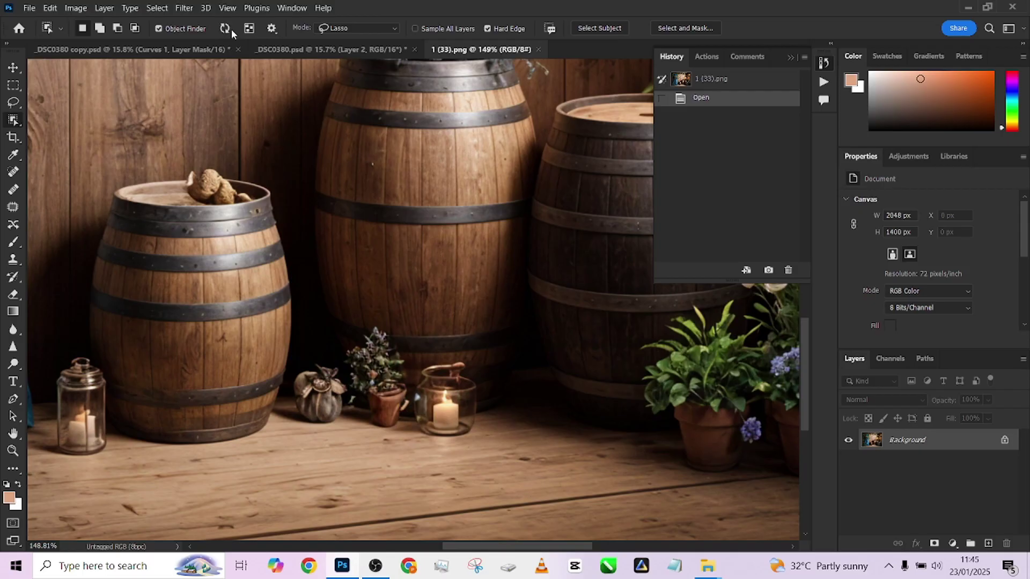
left_click(371, 29)
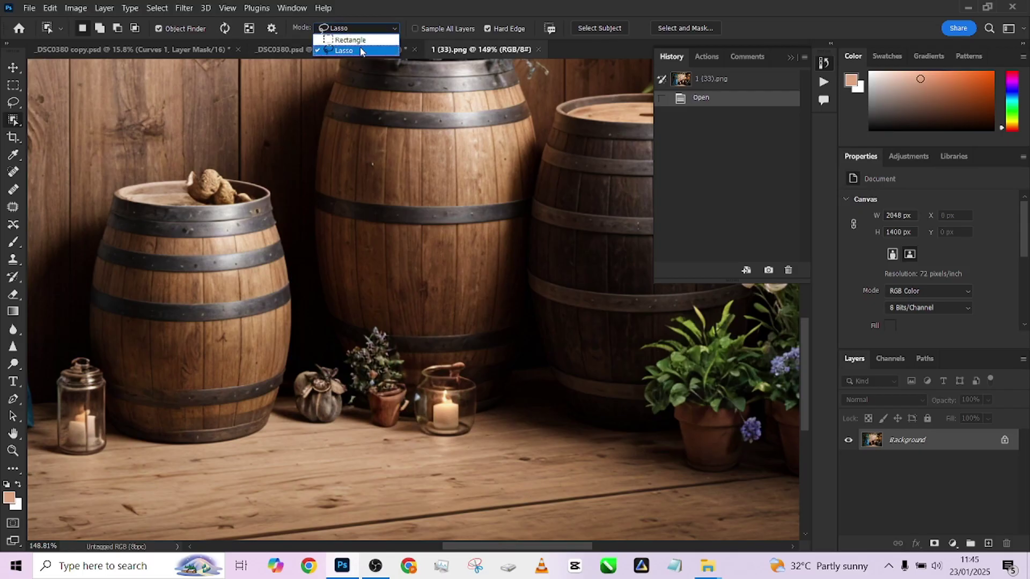
left_click(362, 51)
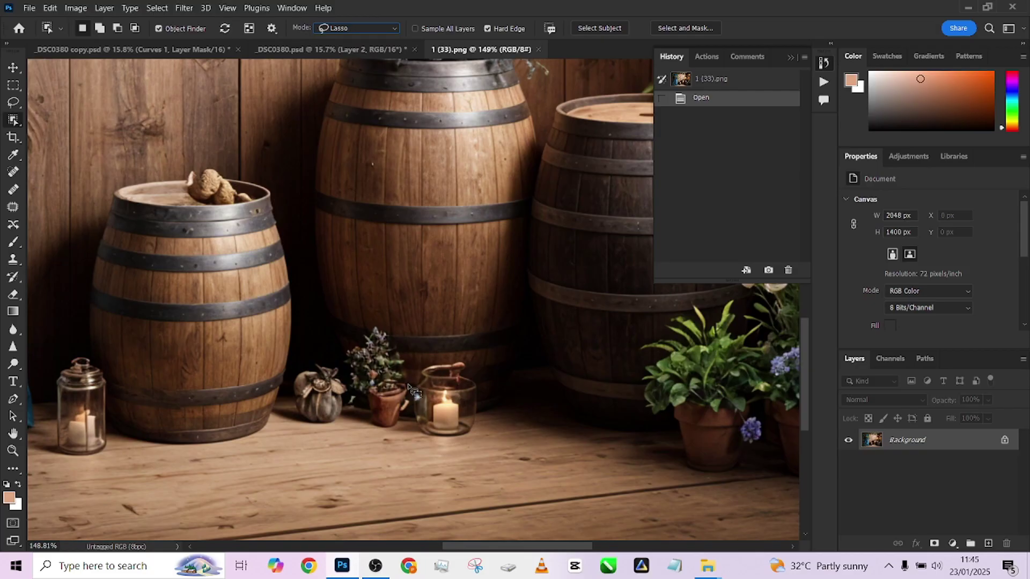
mouse_move(409, 385)
left_mouse_down()
mouse_move(437, 352)
mouse_move(471, 357)
mouse_move(482, 429)
mouse_move(457, 445)
mouse_move(418, 438)
mouse_move(411, 383)
left_mouse_up()
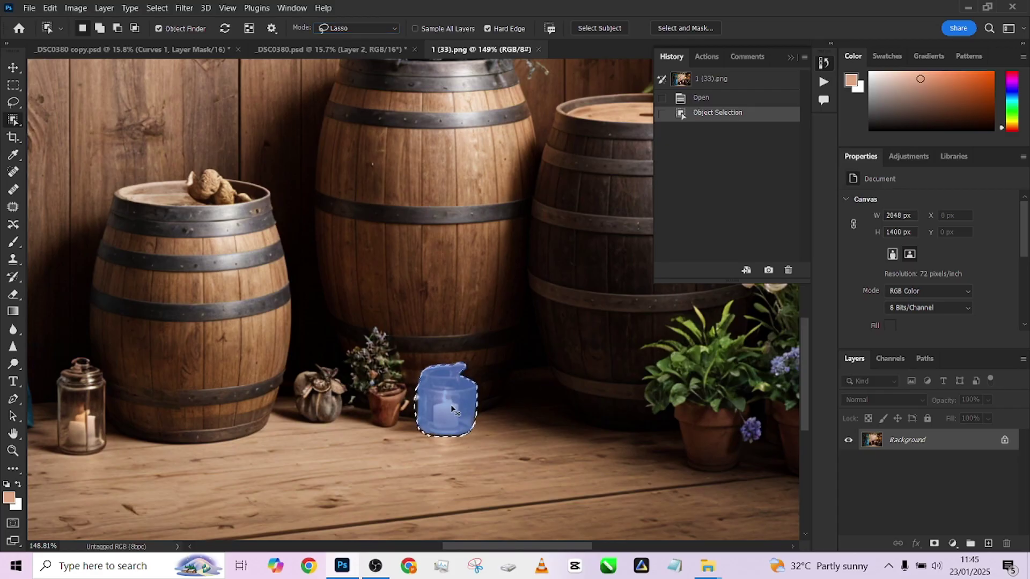
- Copy the candle jar to its own layer and drag it into the composite
key("ctrl+j")
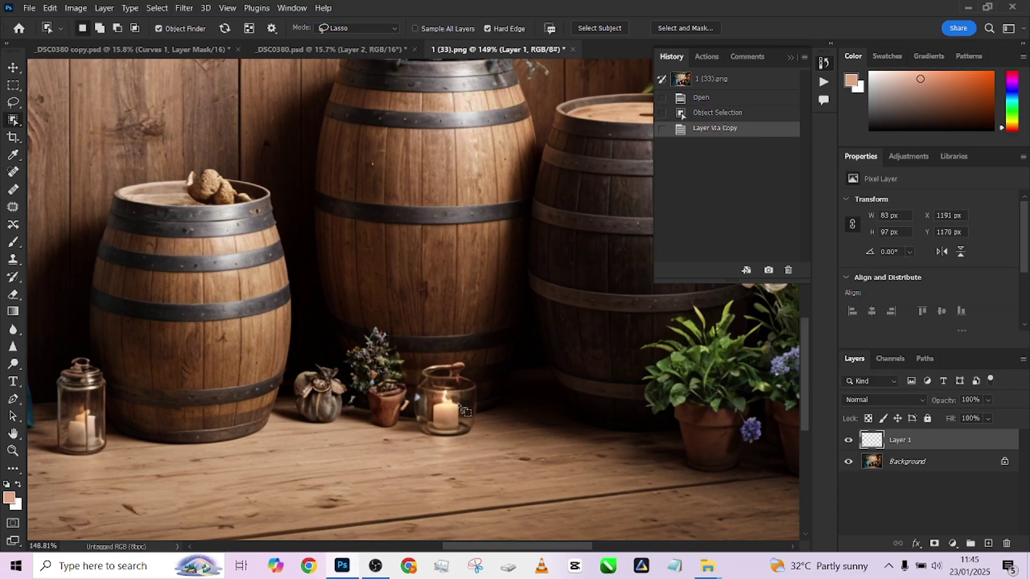
left_click(872, 439, "ctrl")
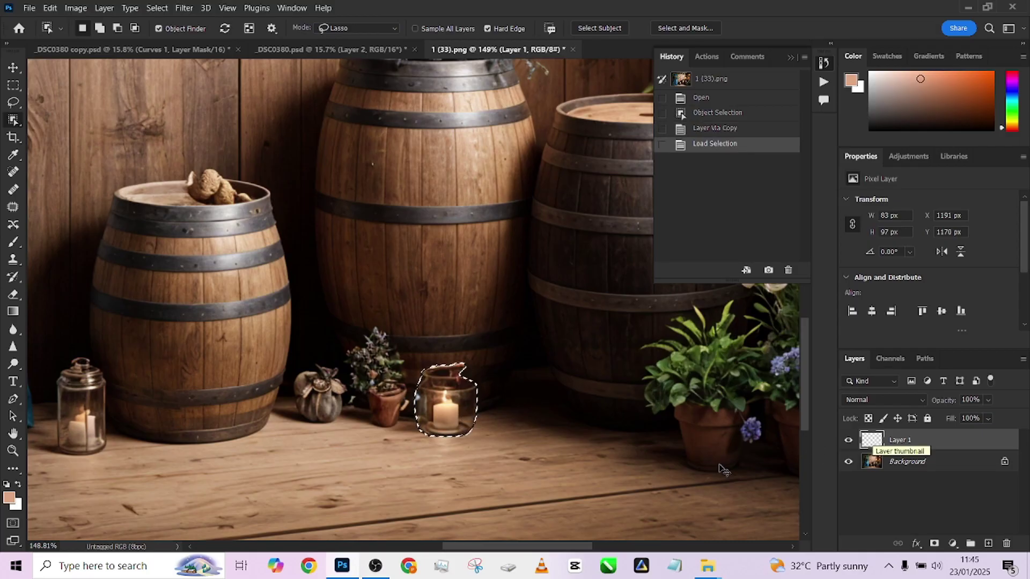
key("ctrl+d")
key("v")
left_click_drag(427, 378, 296, 516)
- Scale the candle jar to about three quarters size at the bottom-left corner
key("ctrl+t")
left_click_drag(321, 480, 325, 474)
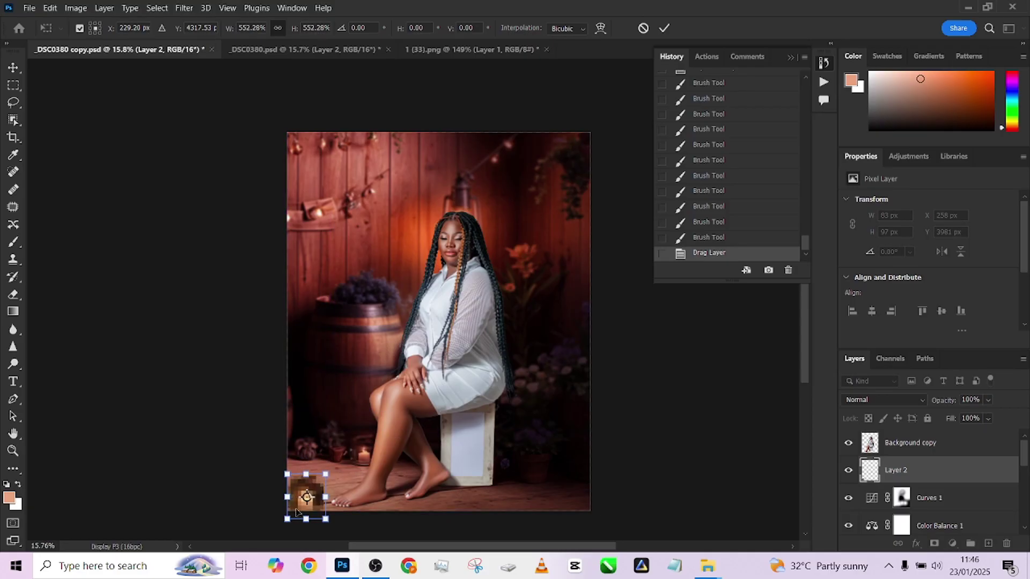
left_click_drag(298, 513, 299, 496)
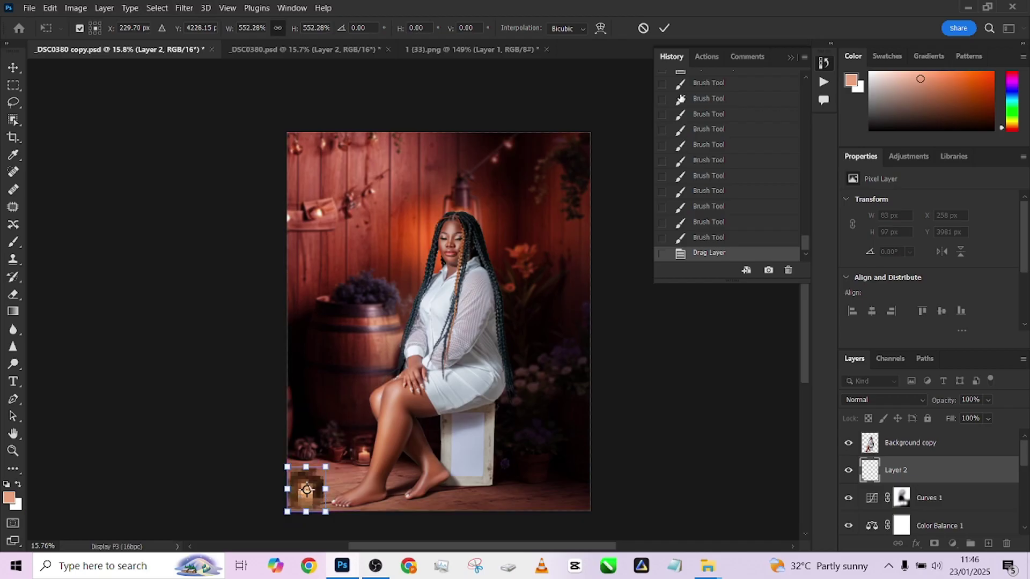
left_click(664, 30)
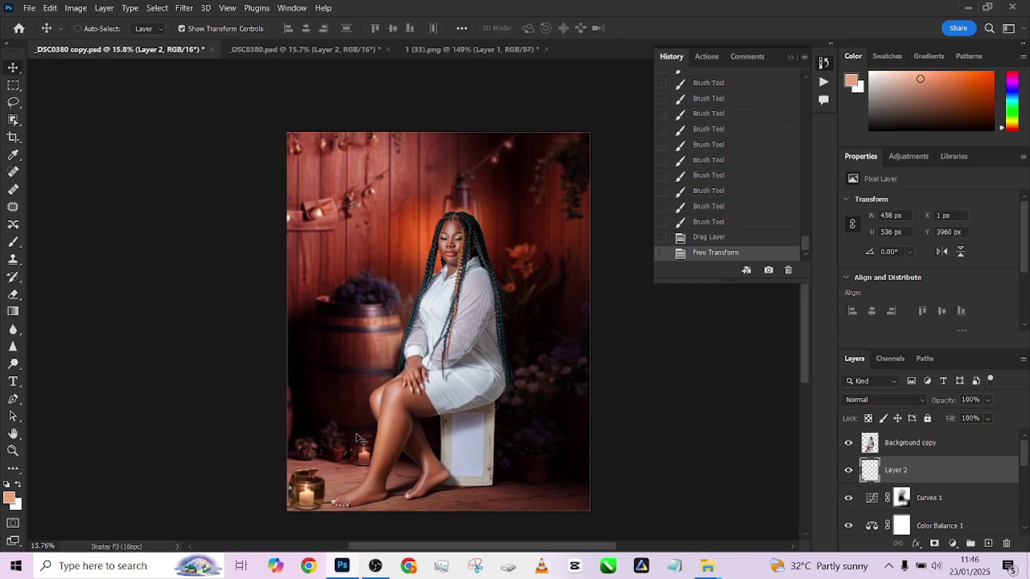
left_click_drag(308, 508, 308, 508)
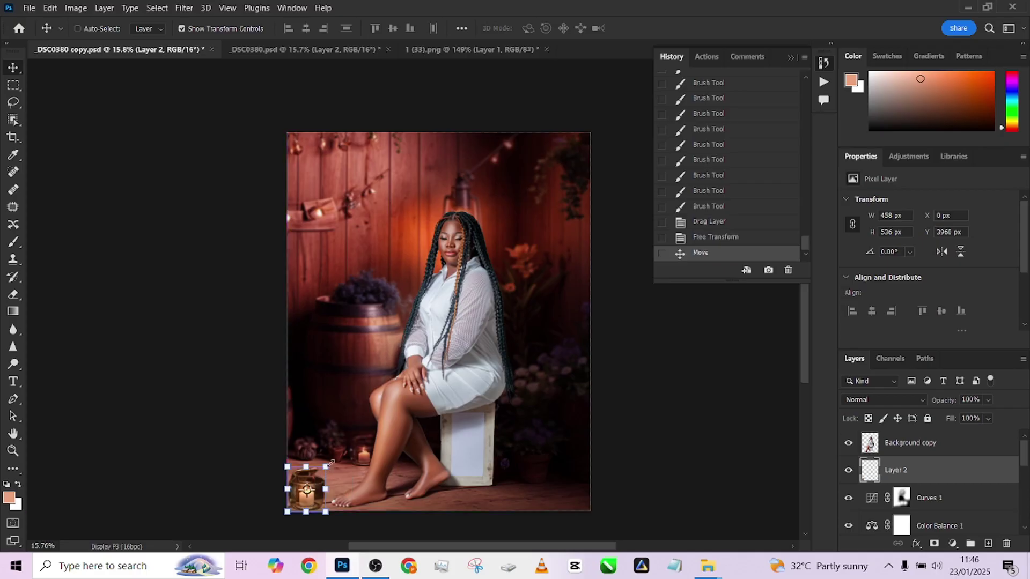
left_click_drag(330, 463, 316, 478)
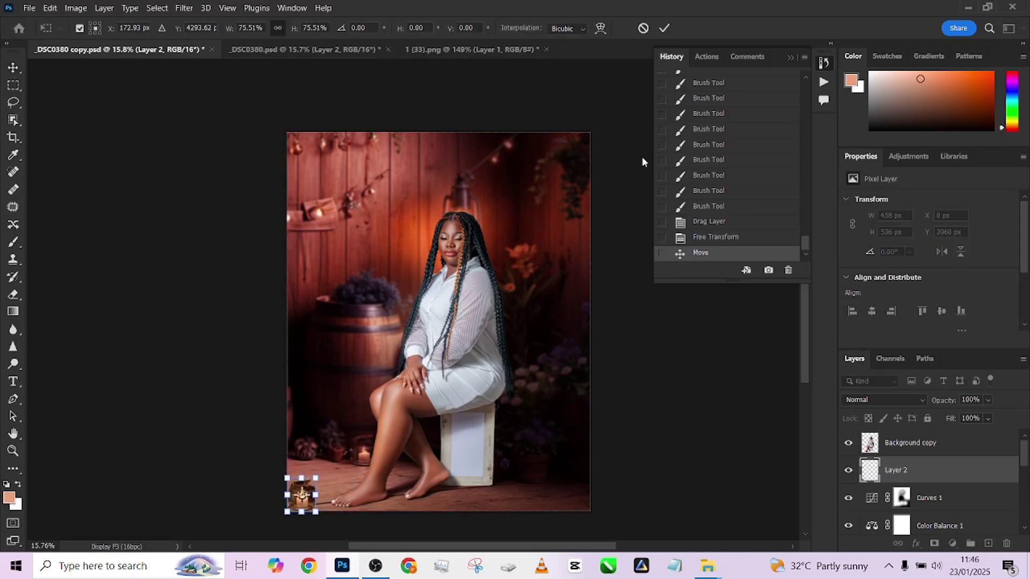
left_click(665, 28)
- Brighten the candle's midtones with a Curves adjustment
key("ctrl+m")
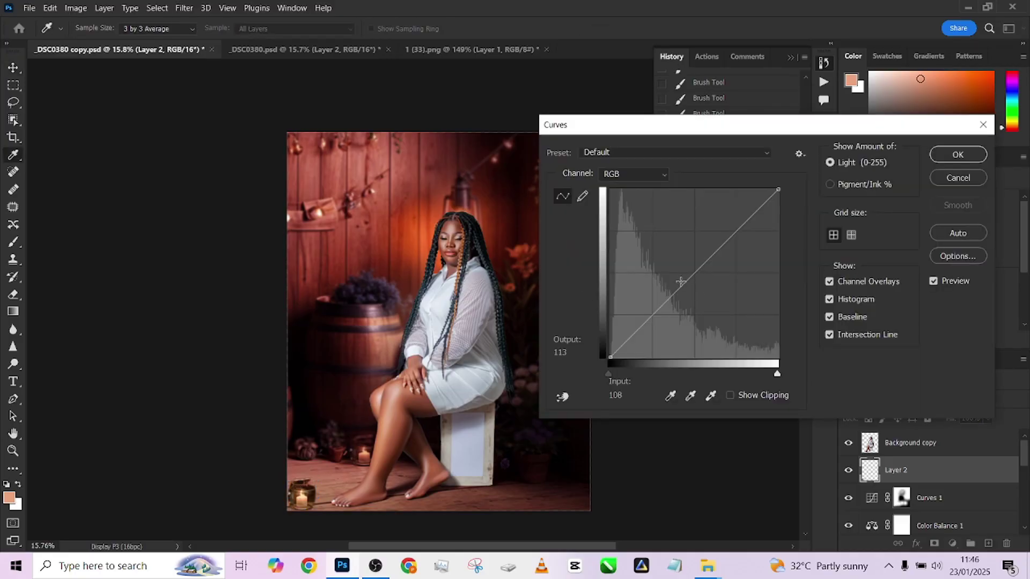
left_click_drag(680, 281, 669, 271)
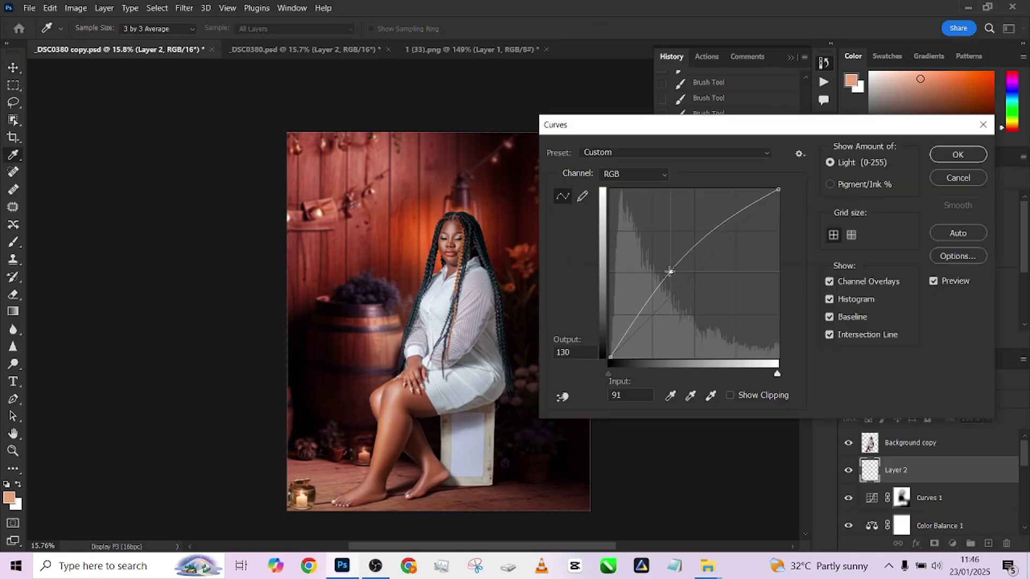
left_click(979, 154)
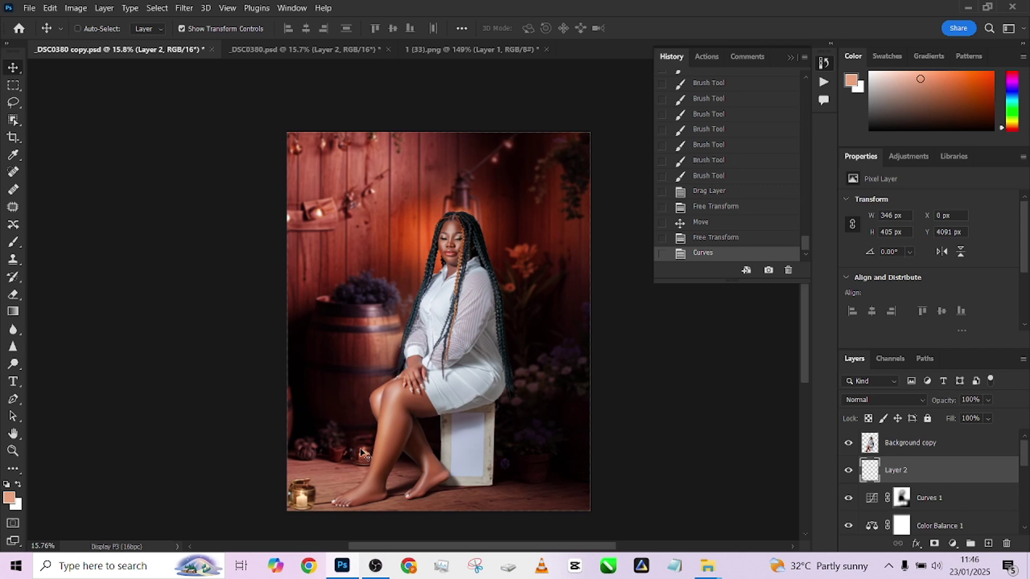
- Add a radial Gradient Fill layer at 20% scale centred on the candle
left_click(952, 543)
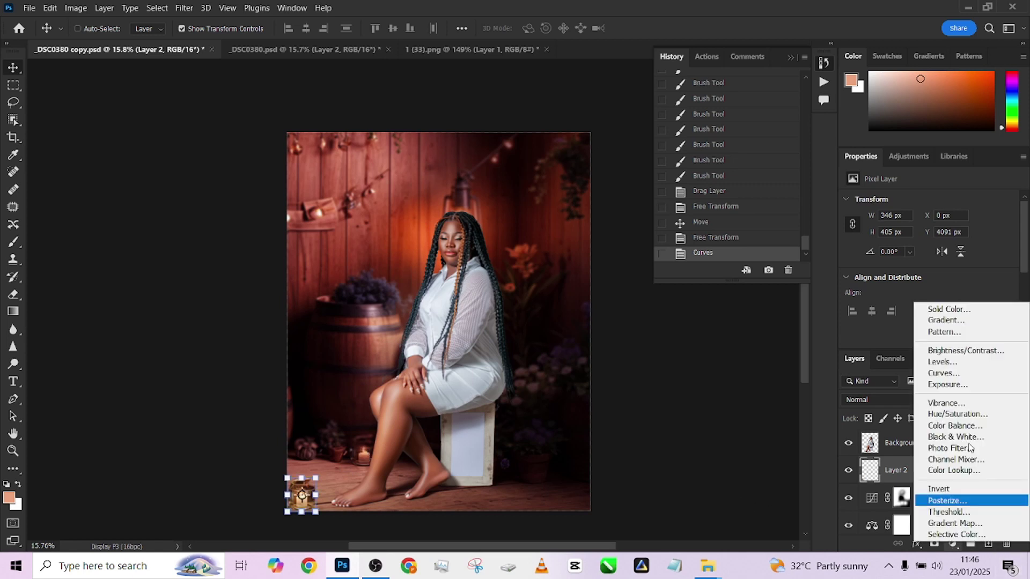
left_click(943, 321)
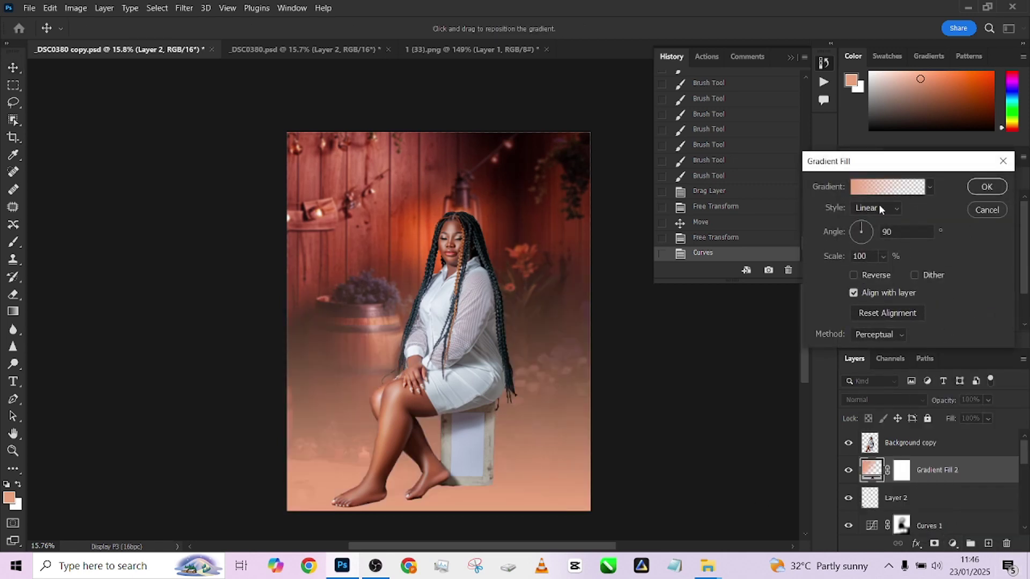
left_click(880, 208)
left_click(869, 235)
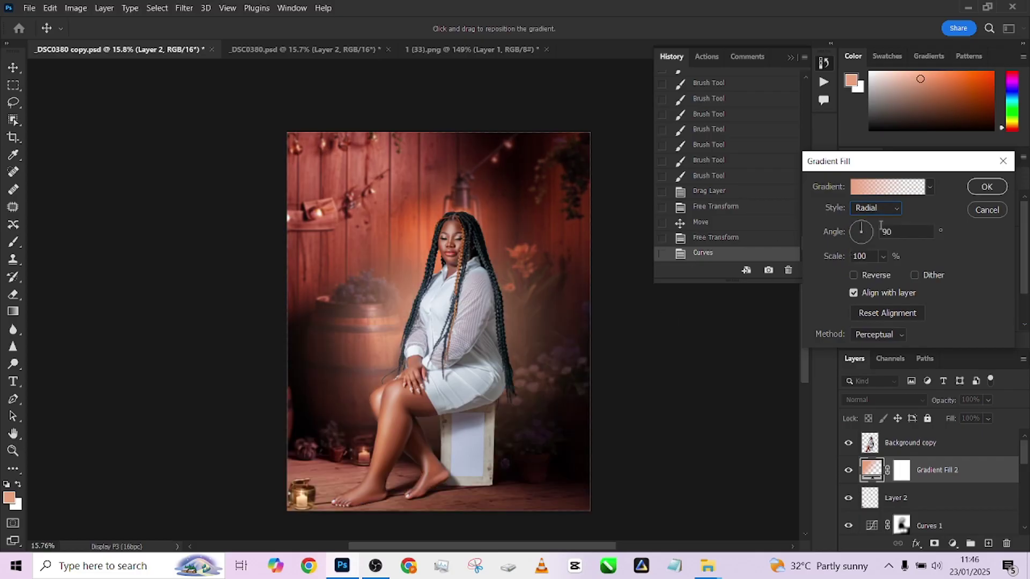
left_click_drag(830, 258, 795, 264)
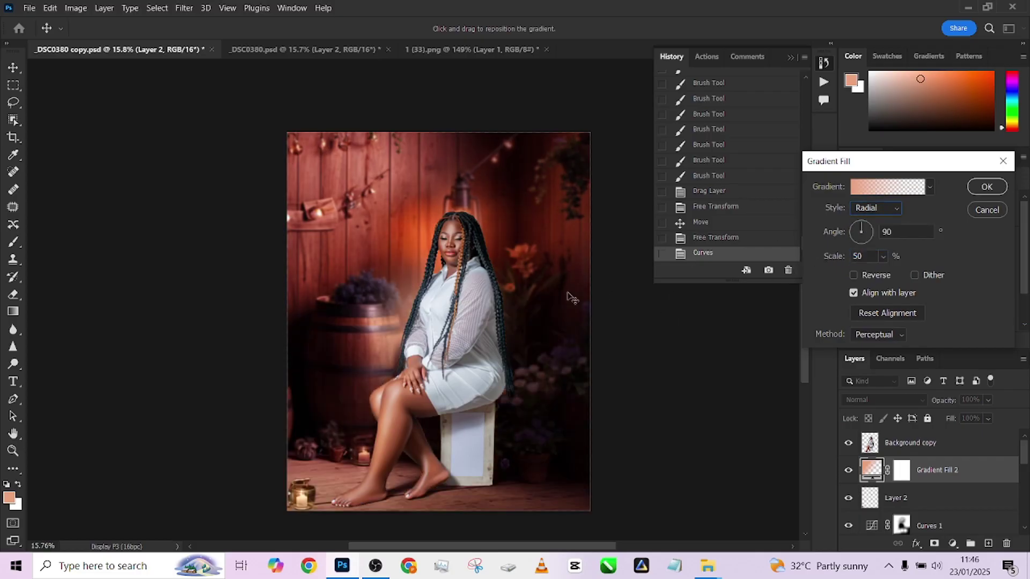
left_click_drag(404, 352, 300, 491)
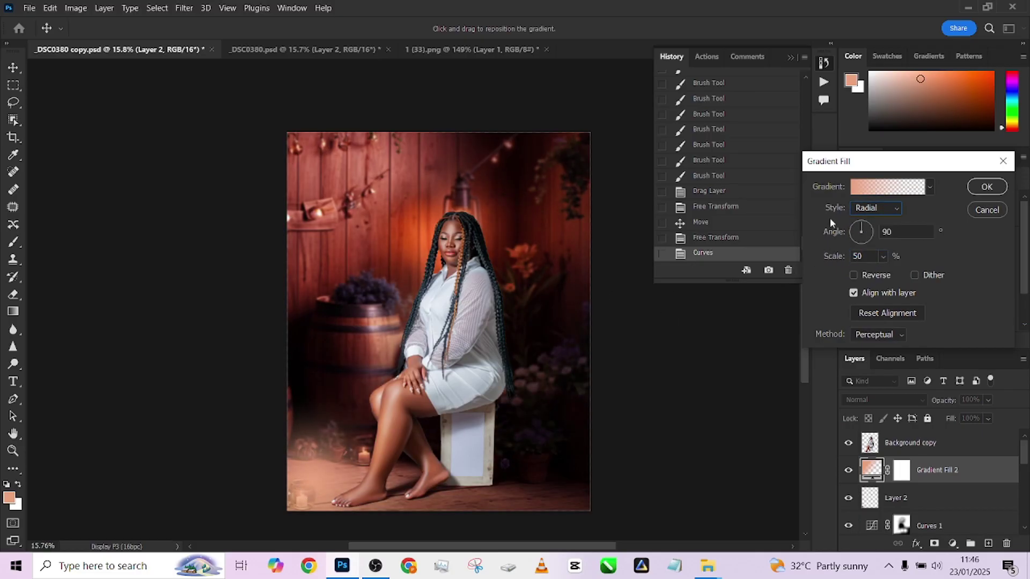
mouse_move(834, 259)
left_mouse_down()
mouse_move(800, 258)
mouse_move(815, 257)
left_mouse_up()
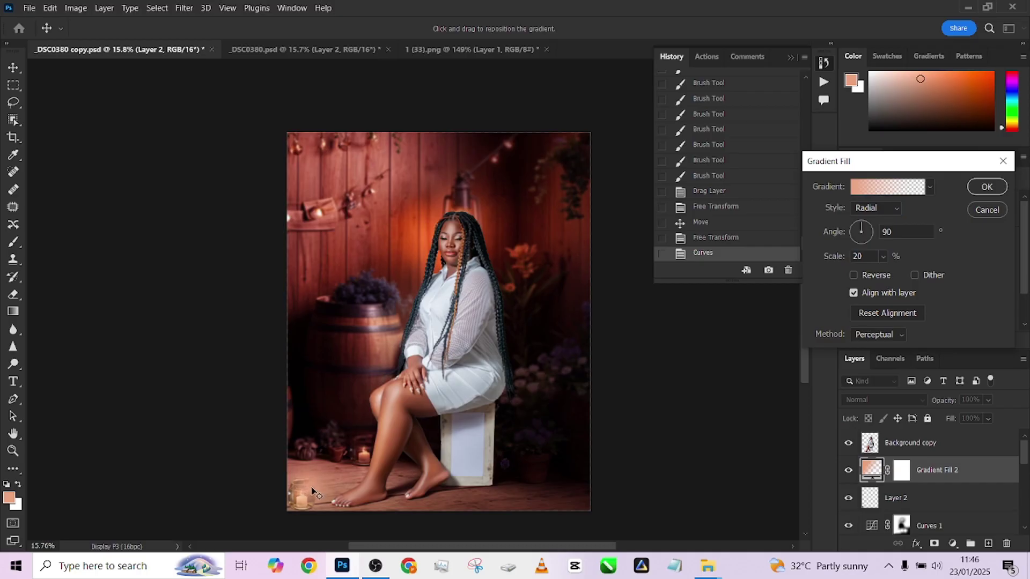
- Make both gradient stops orange and create the glow fill layer
left_click(906, 185)
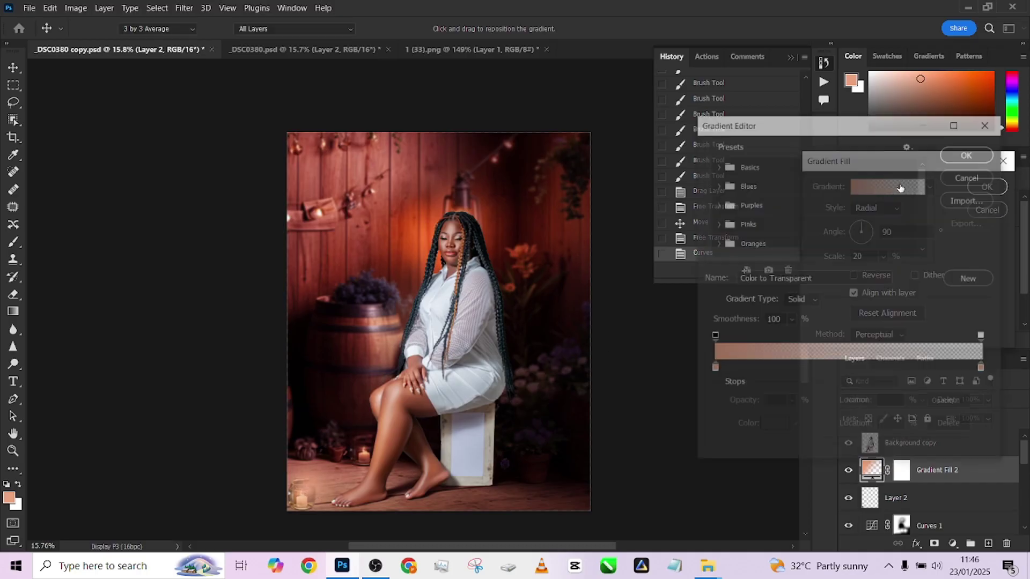
left_click(712, 369)
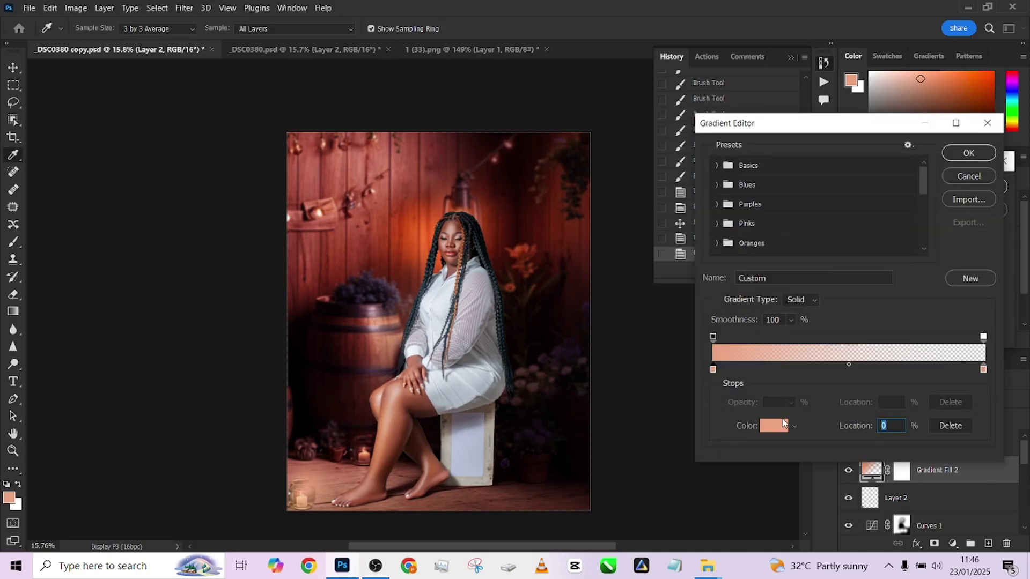
left_click(775, 429)
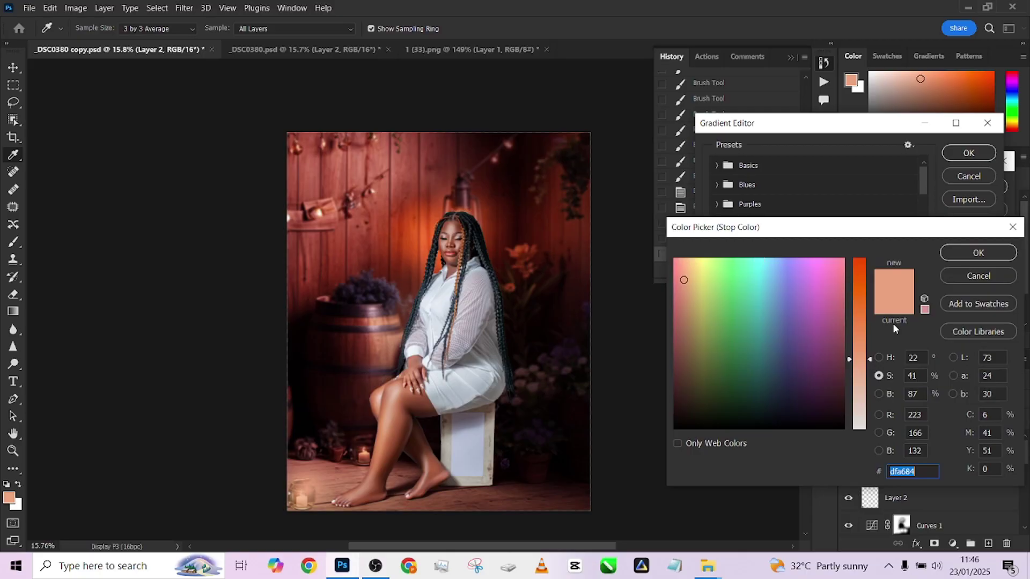
left_click(867, 274)
left_click(993, 252)
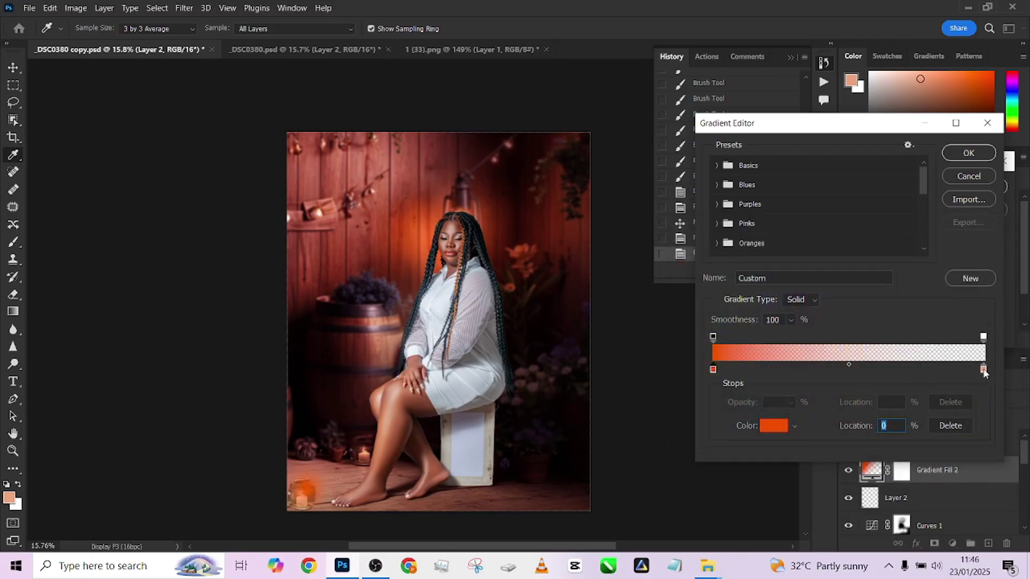
double_click(983, 370)
left_click(864, 329)
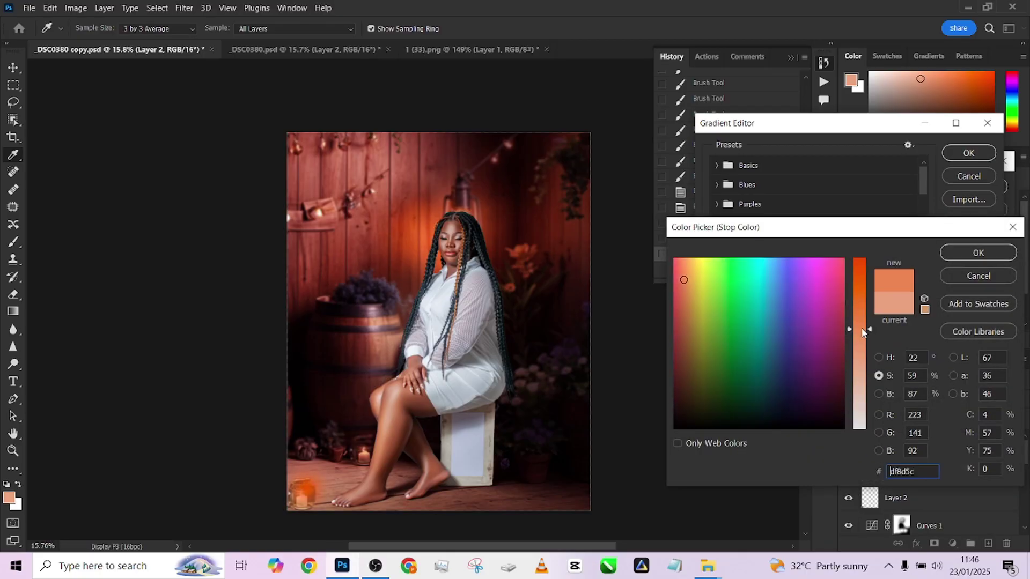
left_click(975, 254)
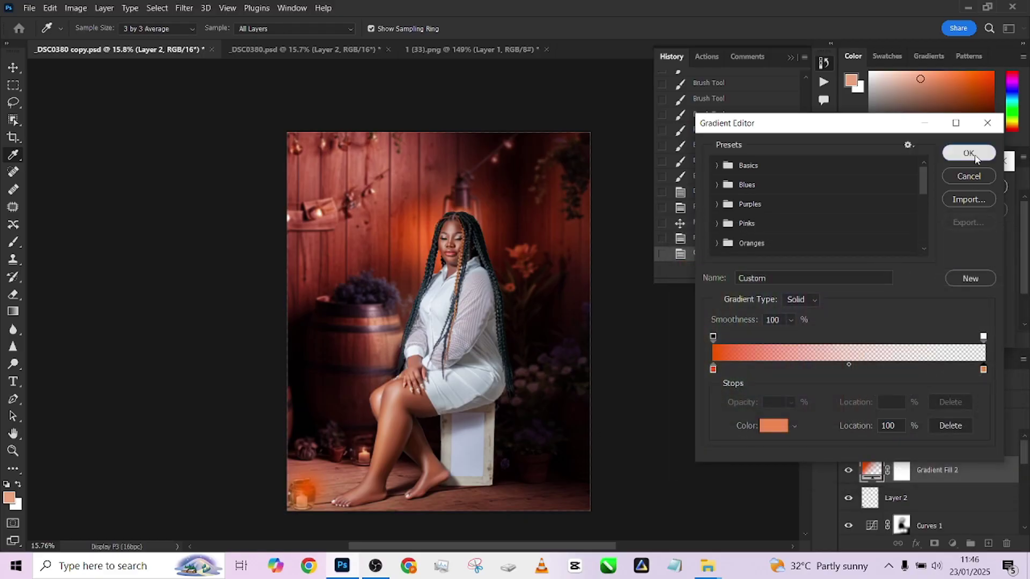
left_click(968, 153)
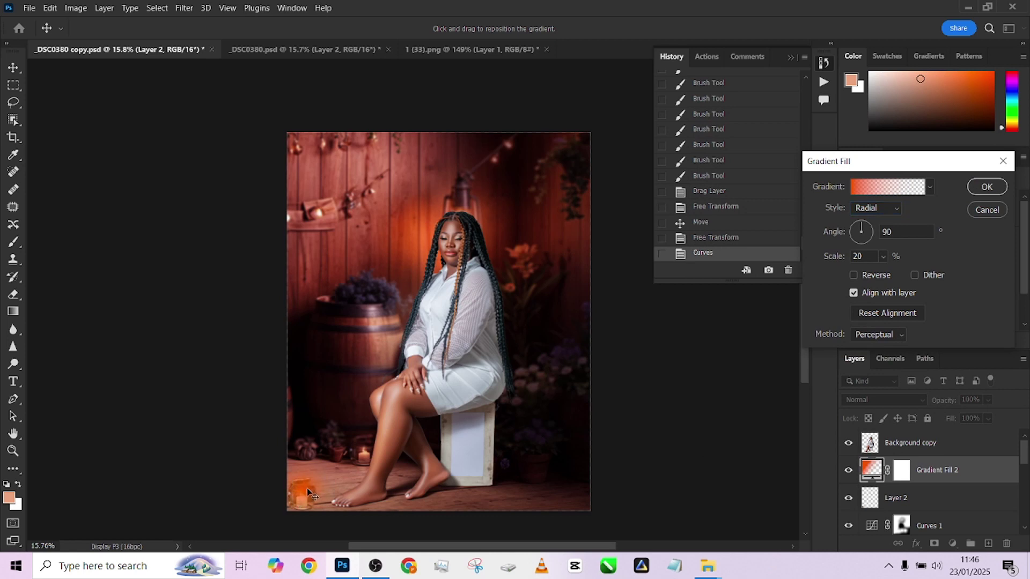
left_click(986, 186)
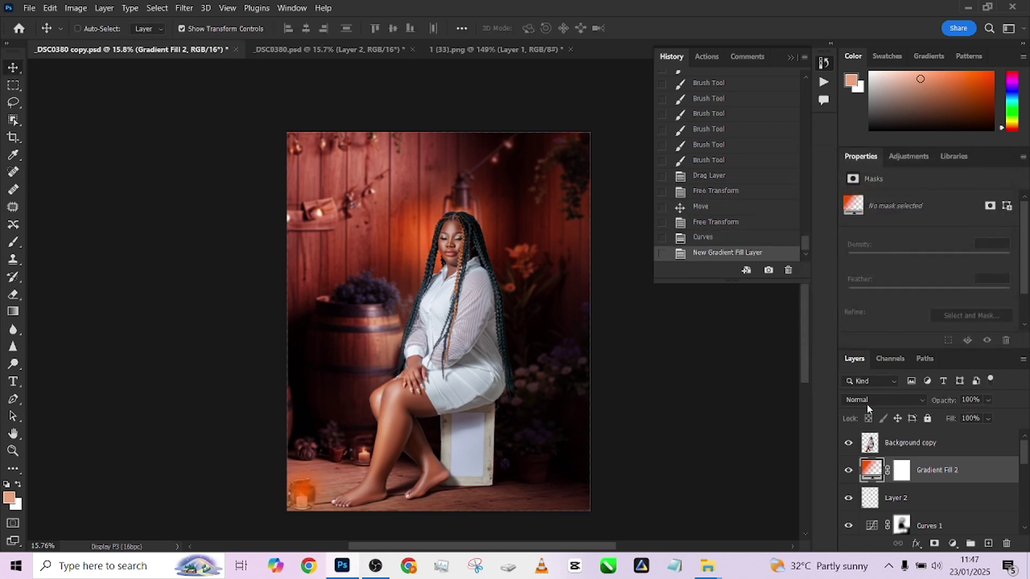
- Blend the glow as Linear Dodge (Add) at 45% fill and compare it on and off
left_click(866, 401)
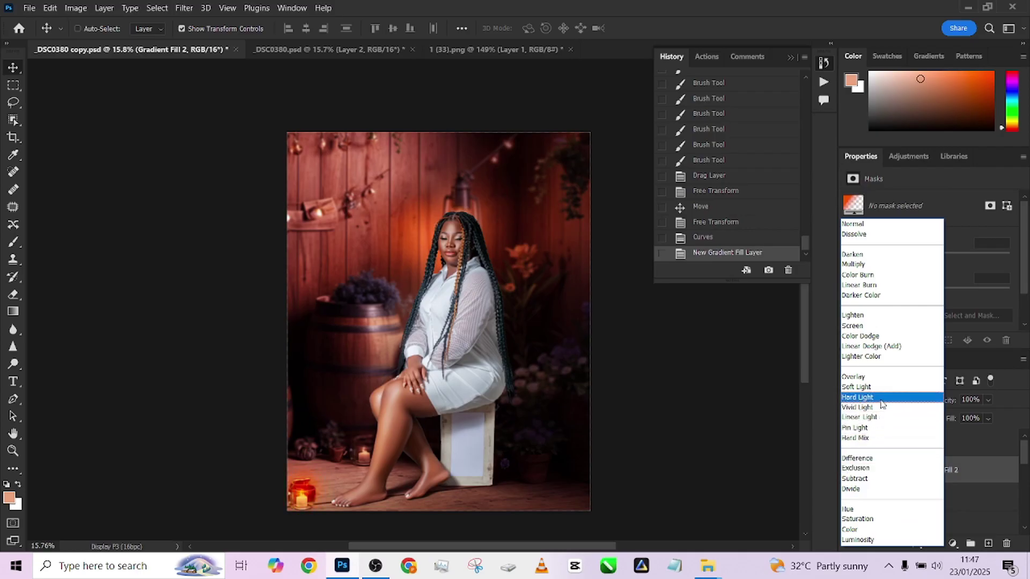
left_click(886, 346)
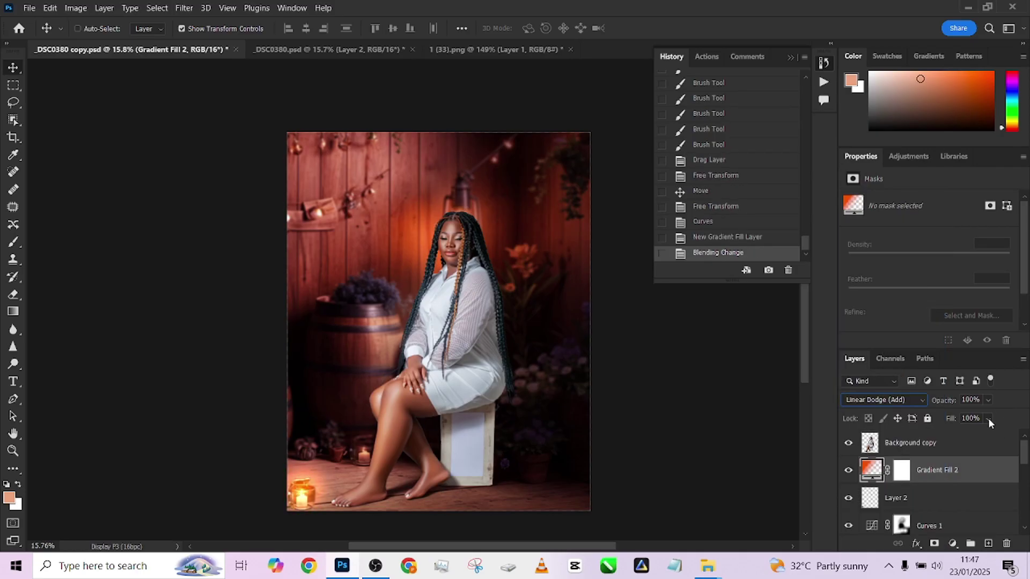
left_click(988, 418)
left_click_drag(971, 435, 968, 439)
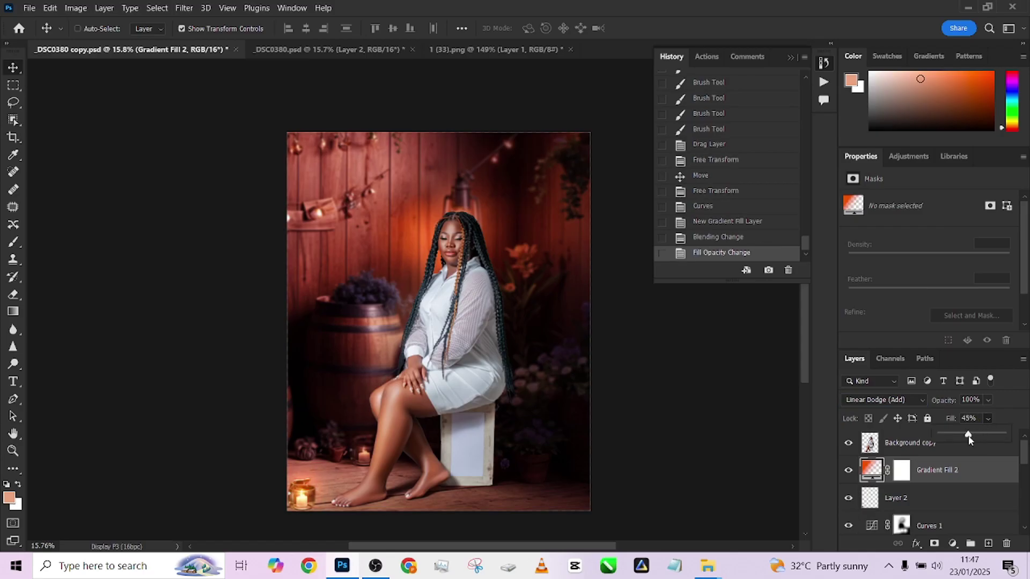
left_click(848, 471)
left_click(848, 471)
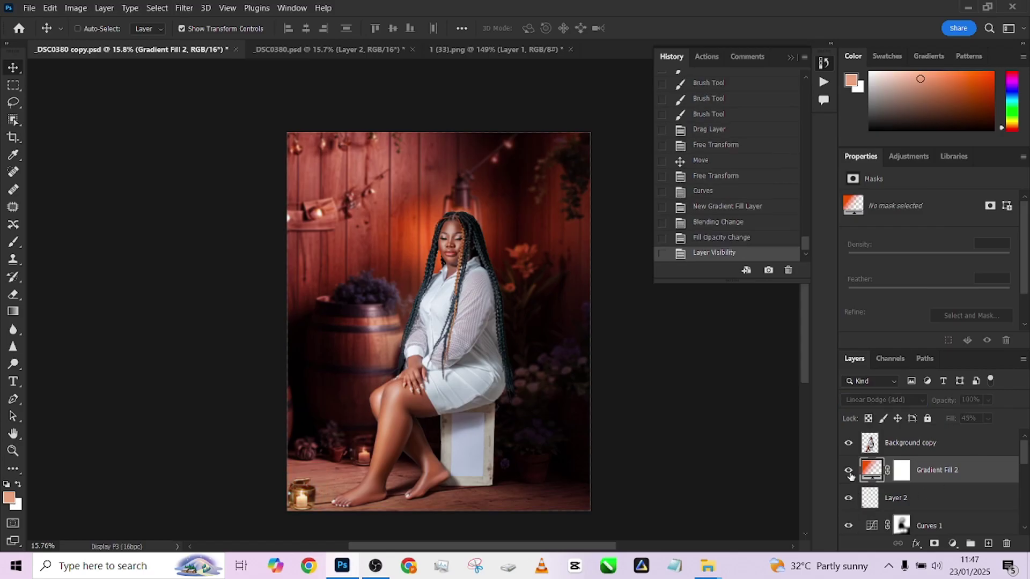
left_click(848, 471)
left_click(848, 471)
left_click(848, 471)
left_click(848, 471)
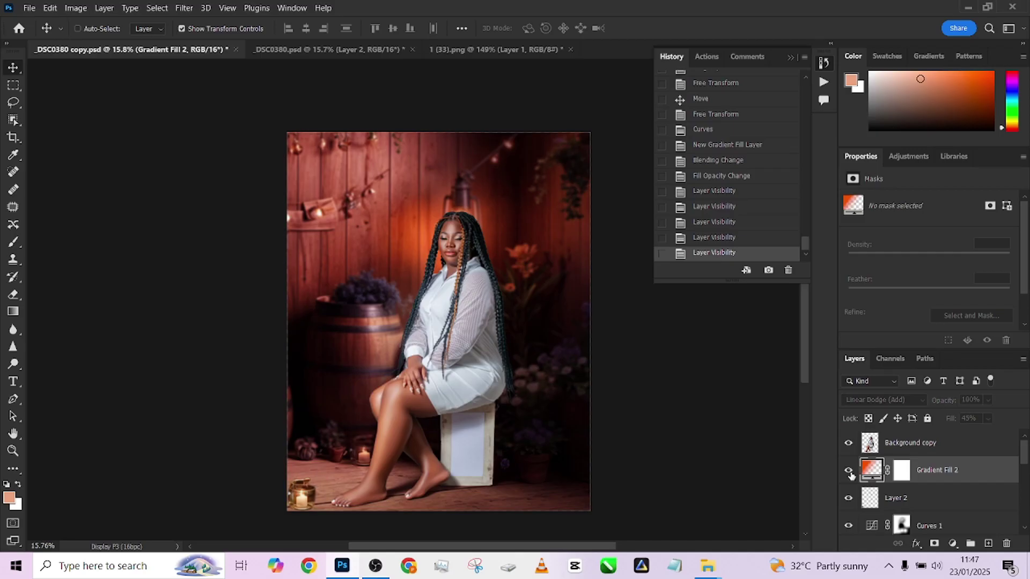
left_click(848, 471)
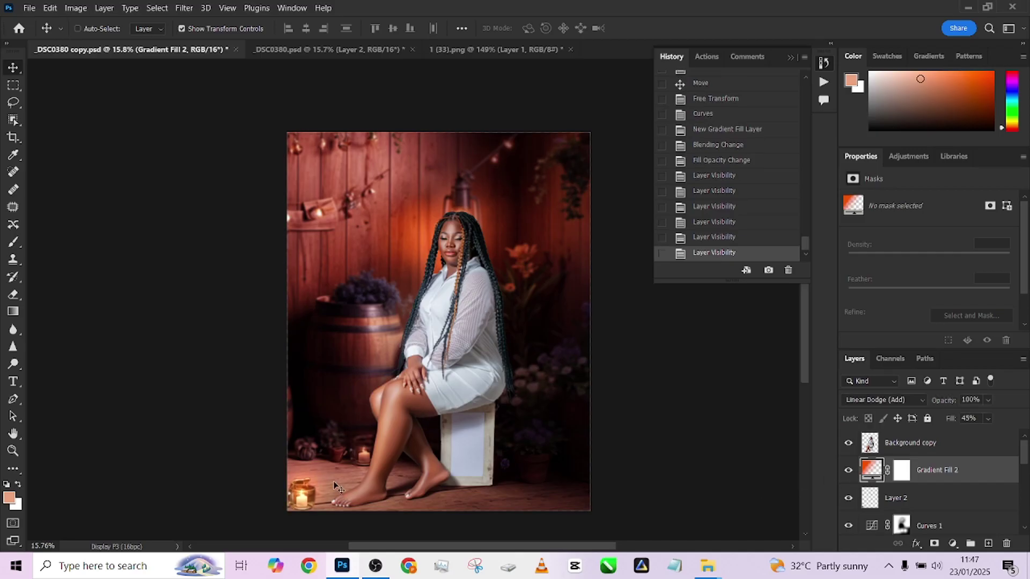
- Widen the glow to 28% scale, compare it, then switch to _DSC0380.psd
double_click(869, 471)
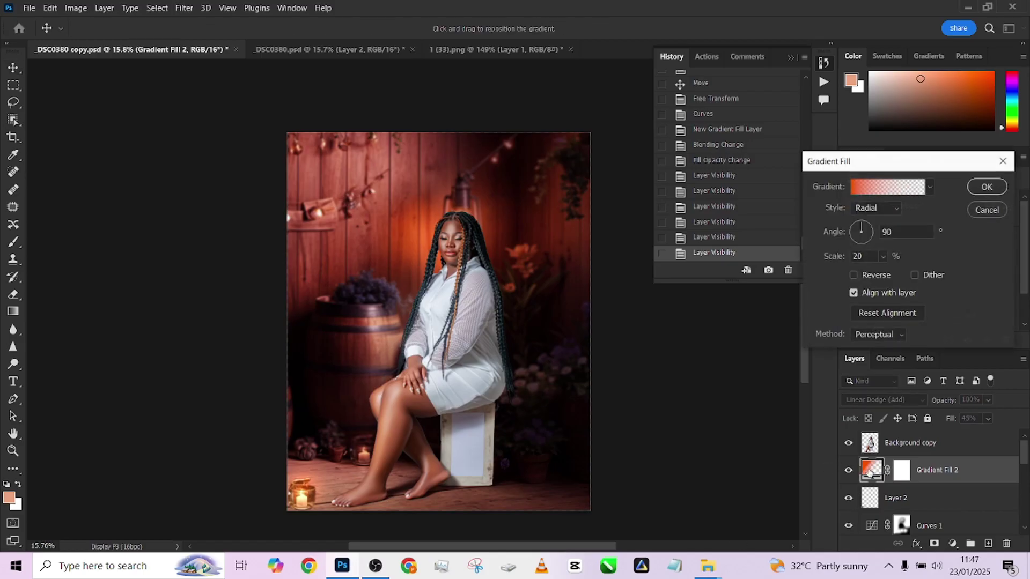
left_click_drag(830, 258, 834, 258)
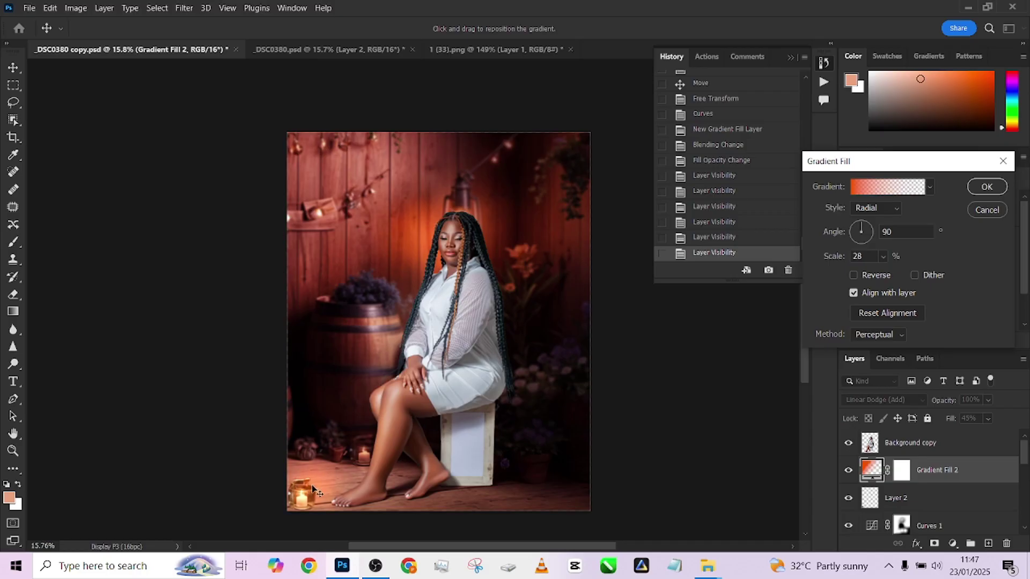
left_click(987, 187)
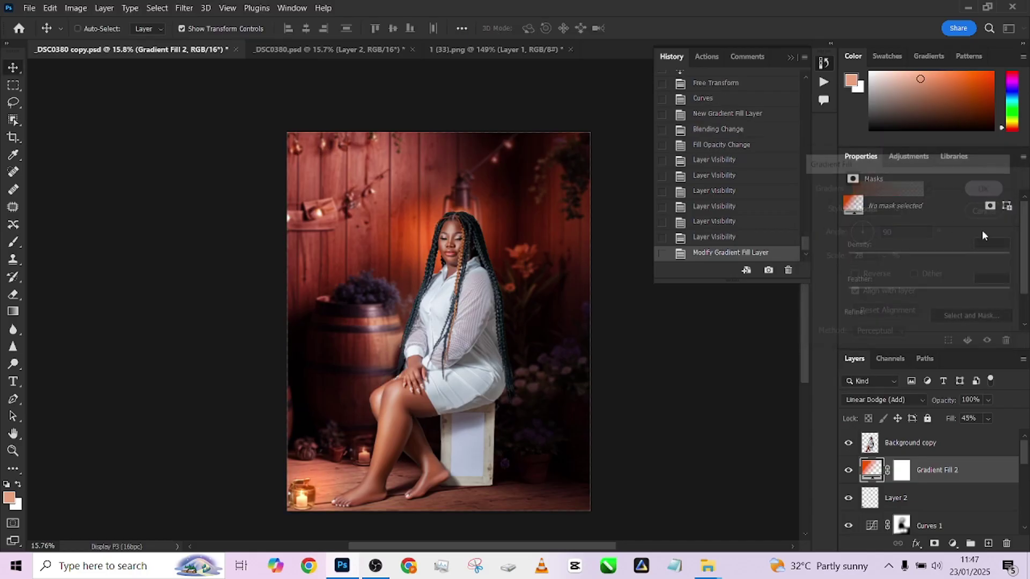
left_click(848, 470)
left_click(848, 470)
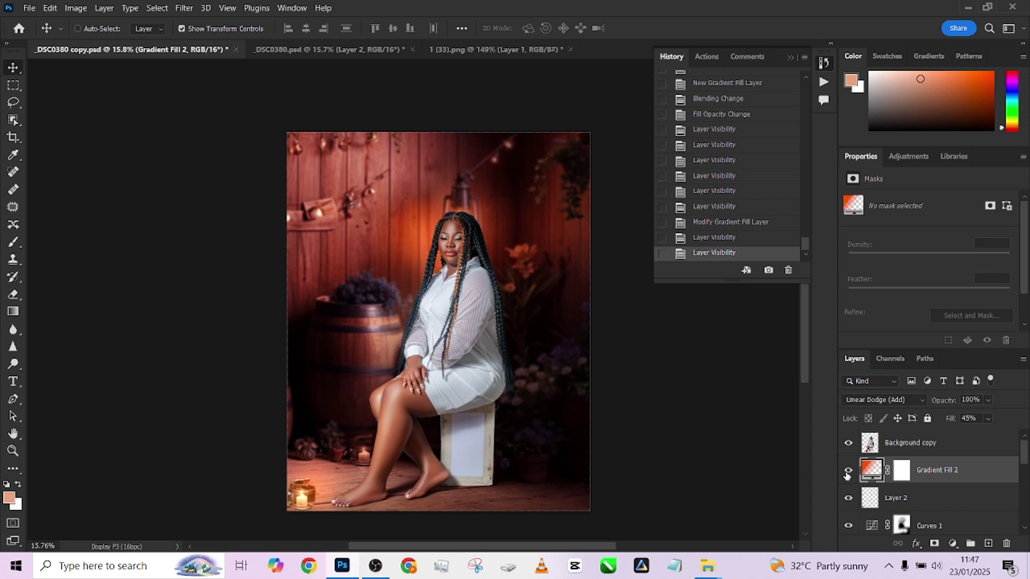
left_click(848, 471)
left_click(848, 471)
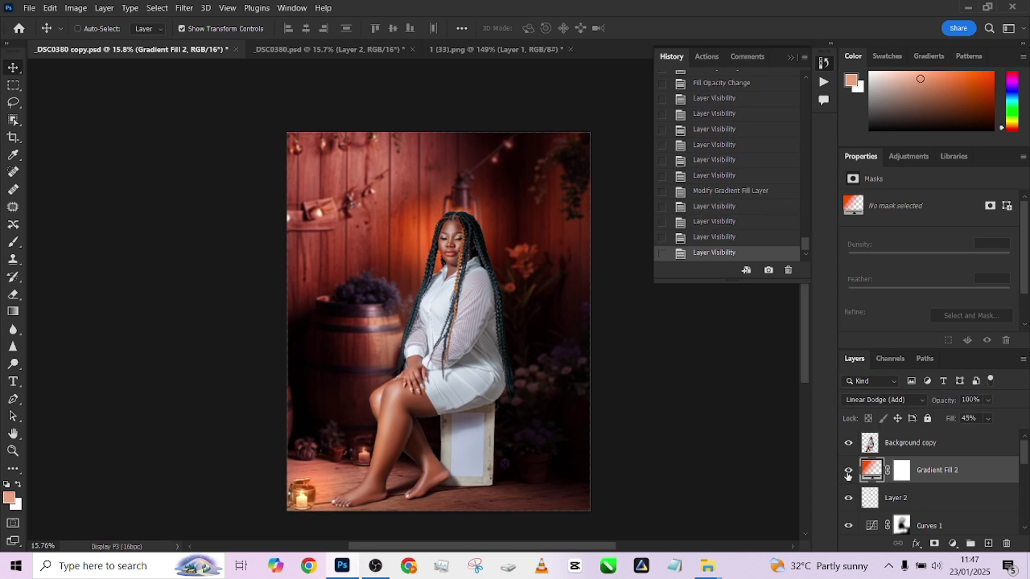
left_click(295, 48)
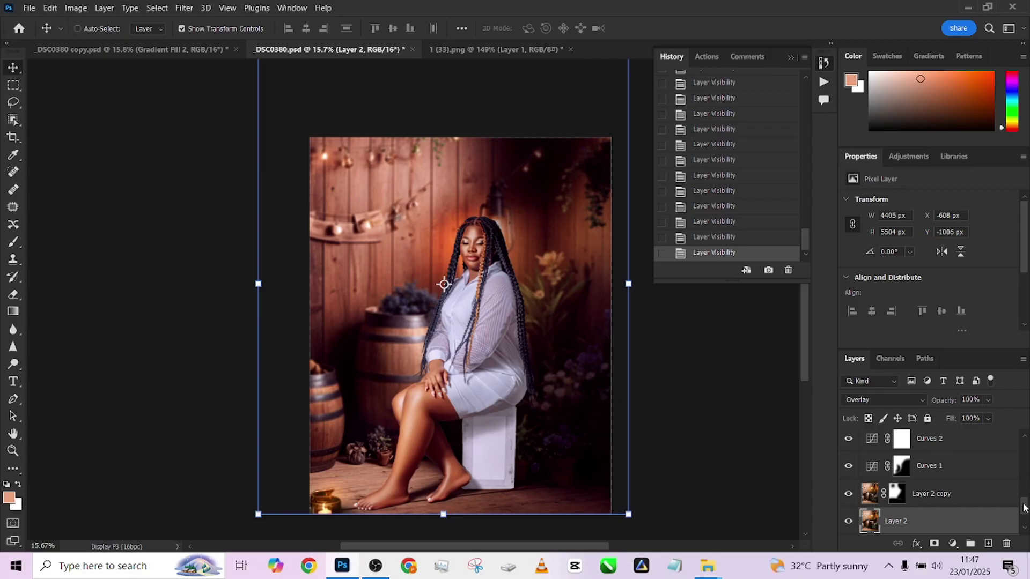
- Toggle Gradient Fill 2, its copy and Curves 2 to judge their effect
left_click_drag(1024, 509, 1024, 490)
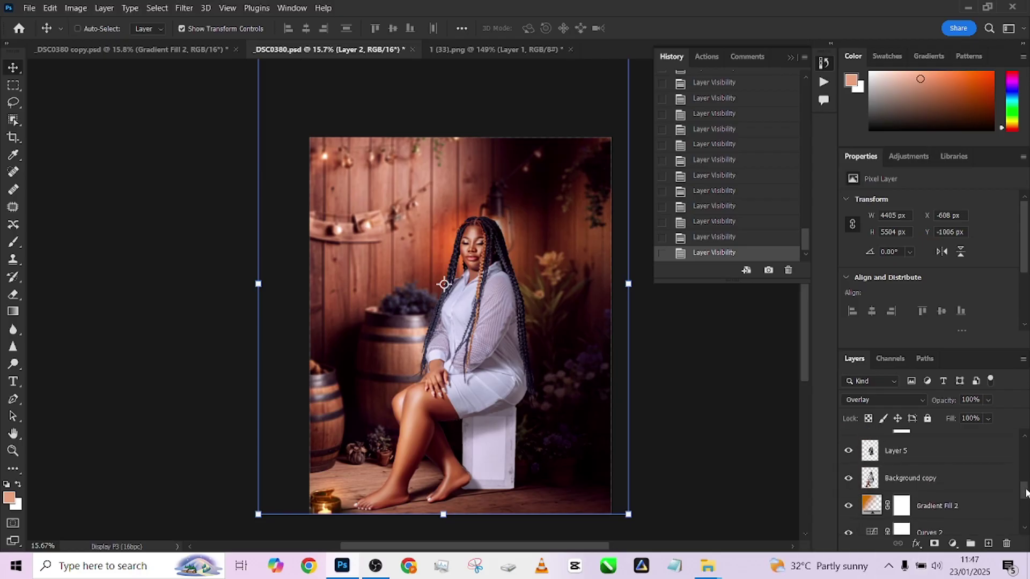
left_click(849, 509)
left_click(849, 508)
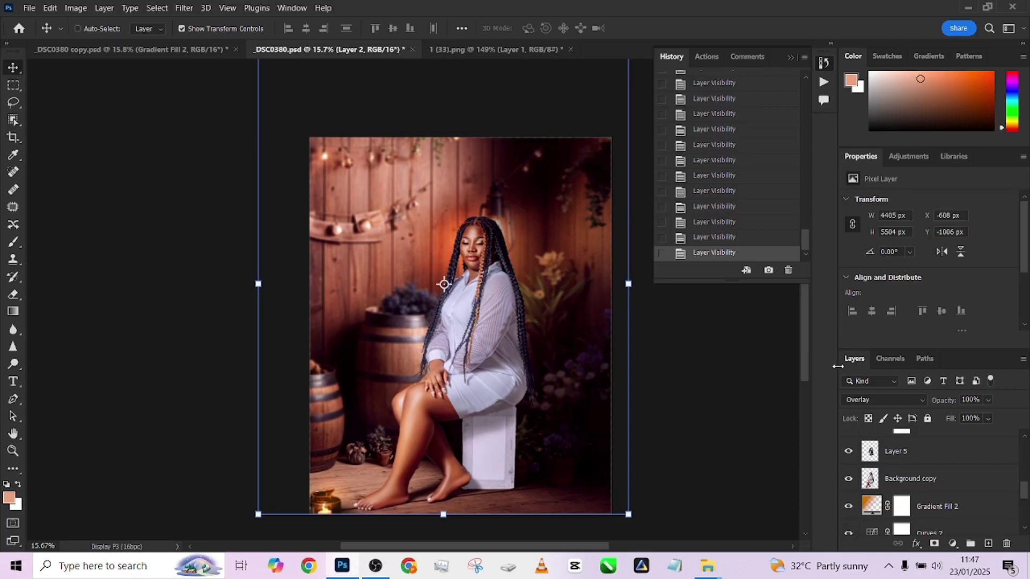
left_click_drag(1025, 489, 1026, 454)
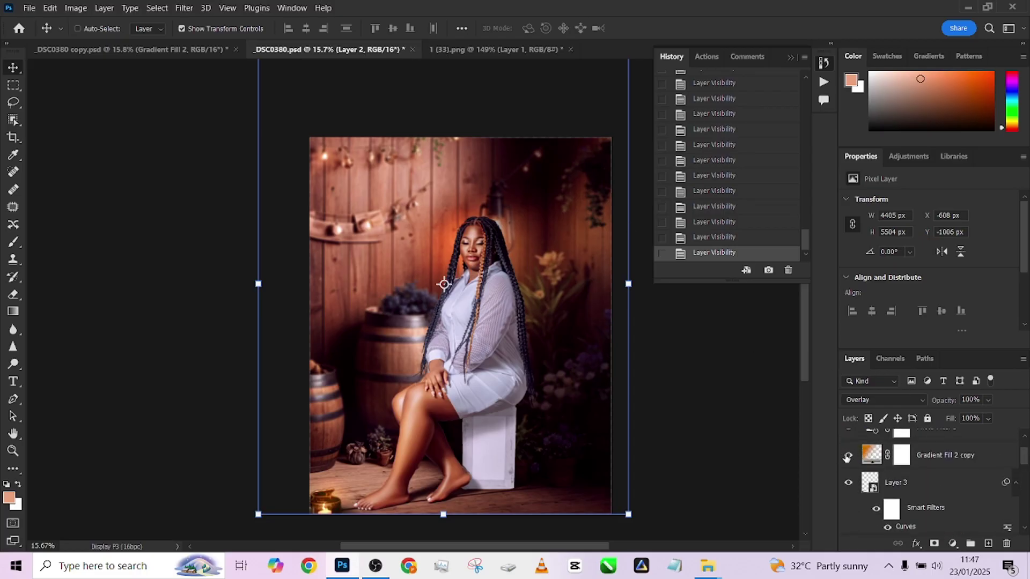
left_click(847, 456)
left_click(848, 456)
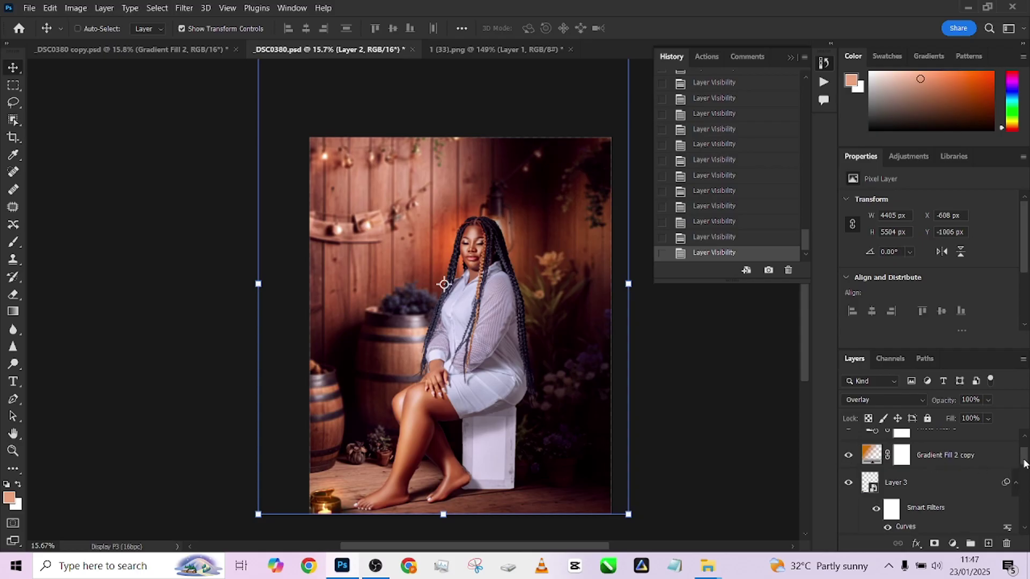
left_click_drag(1025, 462, 1026, 497)
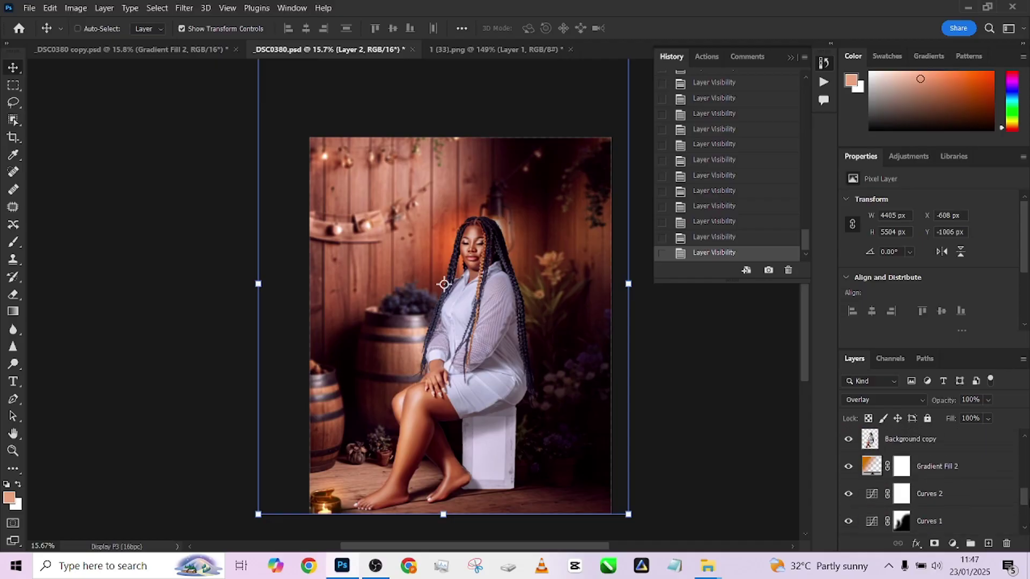
left_click(846, 494)
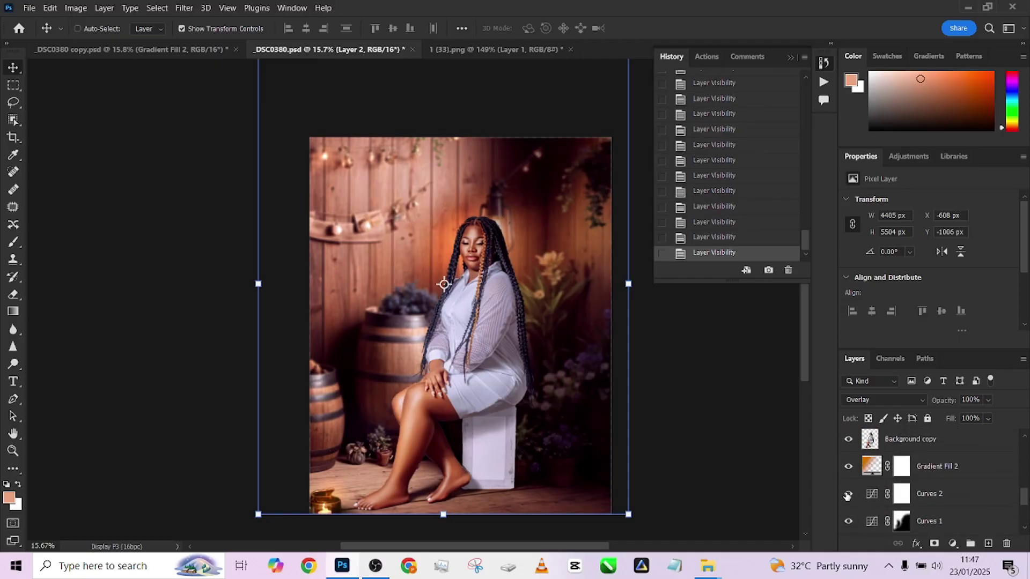
left_click(846, 494)
- Compare Selective Color 1 and Gradient Map 1 on and off, then select Gradient Map 1
scroll(849, 466, "up", 3)
left_click(849, 465)
left_click(849, 465)
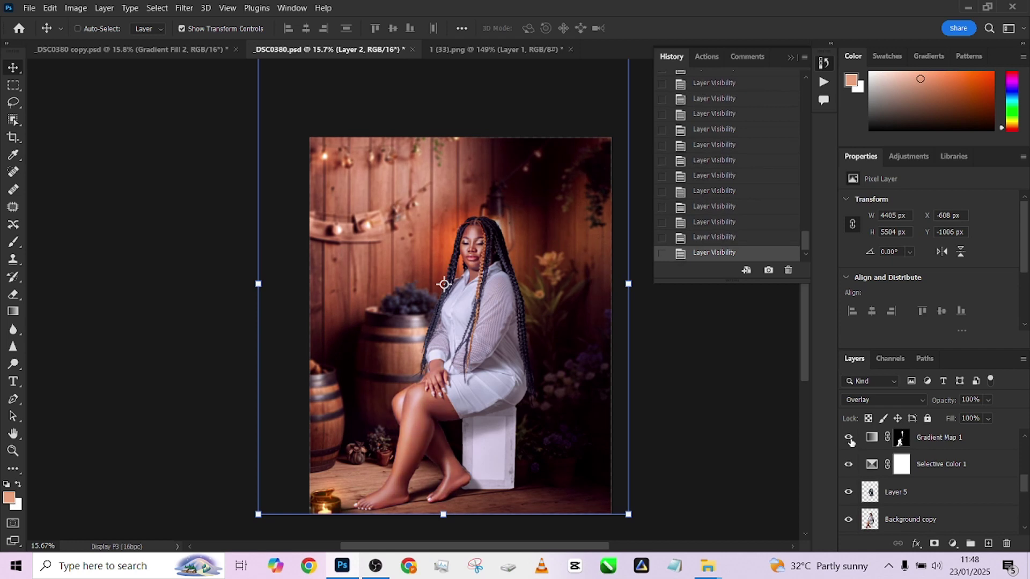
left_click(850, 438)
left_click(849, 438)
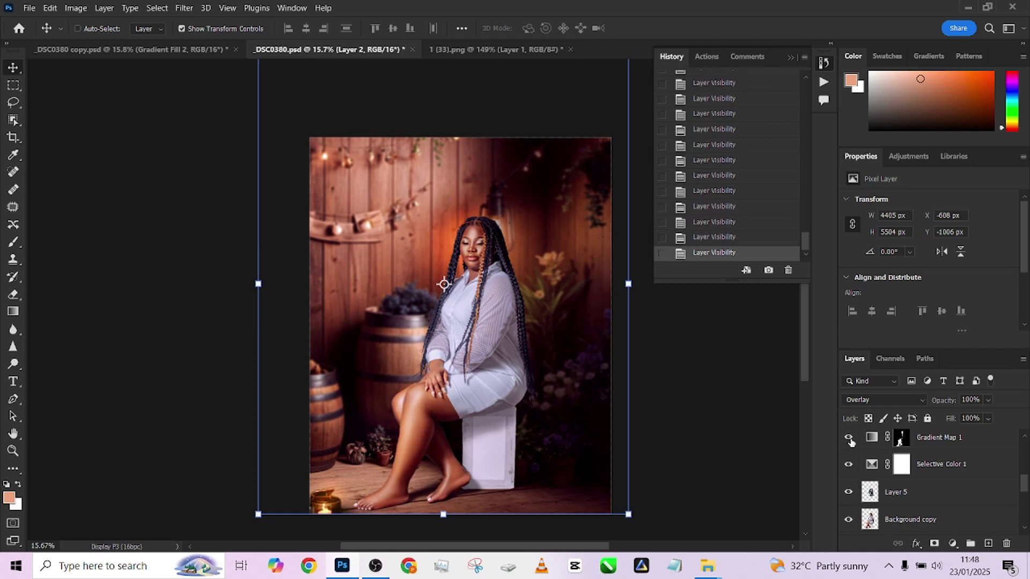
left_click(849, 438)
left_click(850, 438)
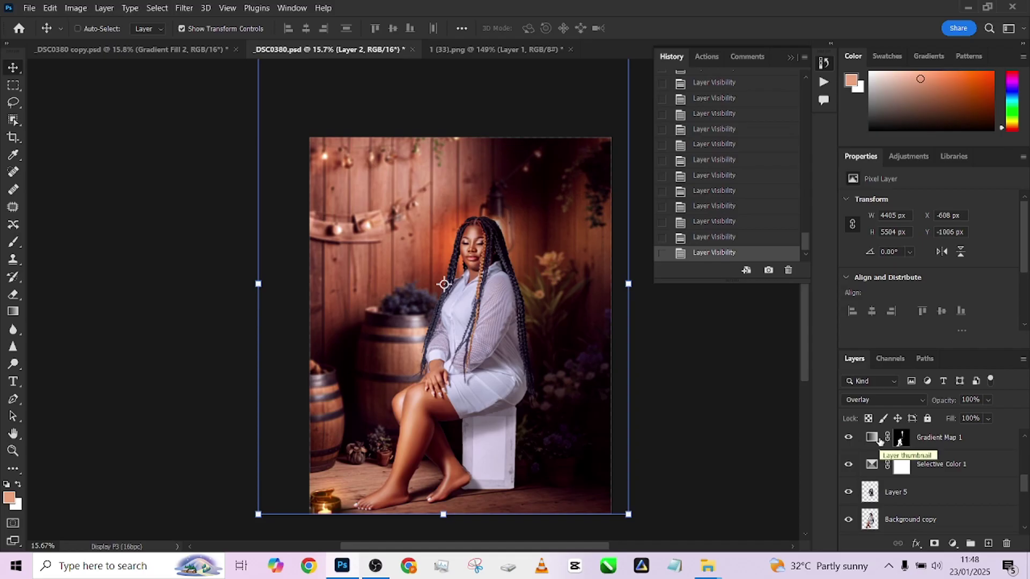
left_click(876, 441)
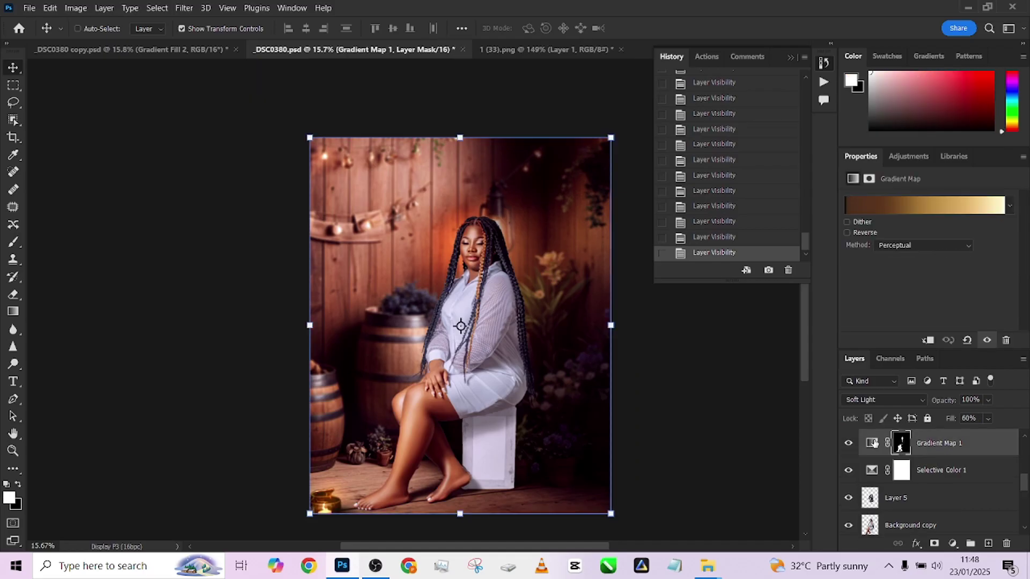
- Confirm Gradient Map 1's gradient unchanged and drag the layer into _DSC0380 copy.psd
left_click(930, 207)
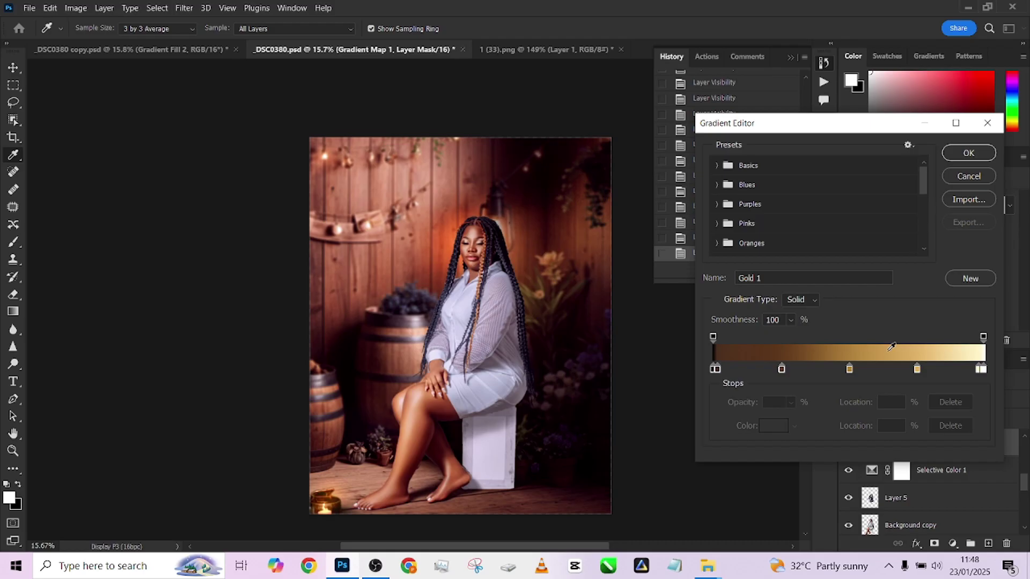
left_click(968, 153)
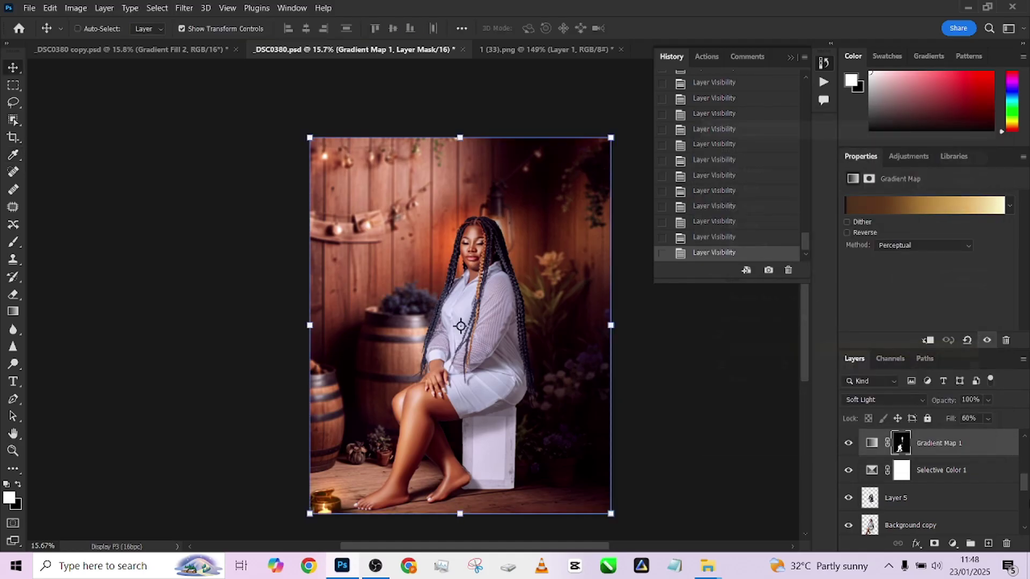
left_click_drag(991, 448, 427, 339)
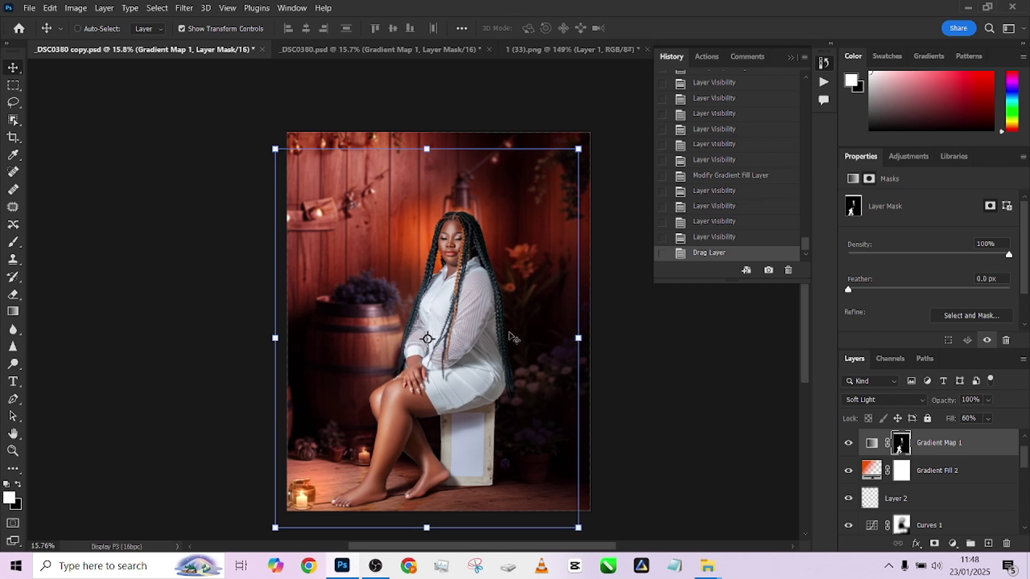
- Delete Gradient Map 1's old mask and add a fresh white mask
left_click_drag(904, 446, 1006, 543)
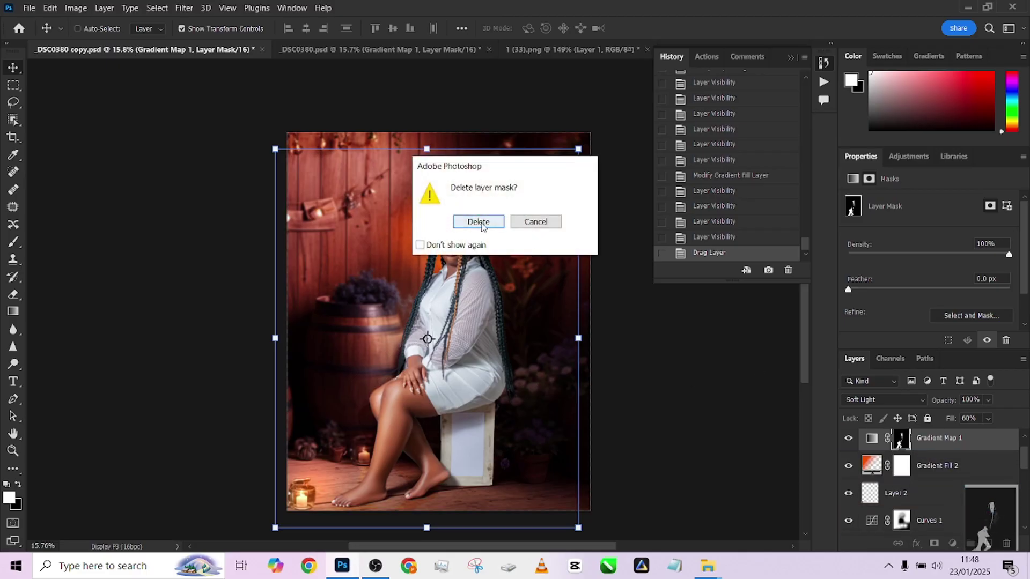
left_click(477, 222)
scroll(892, 492, "up", 1)
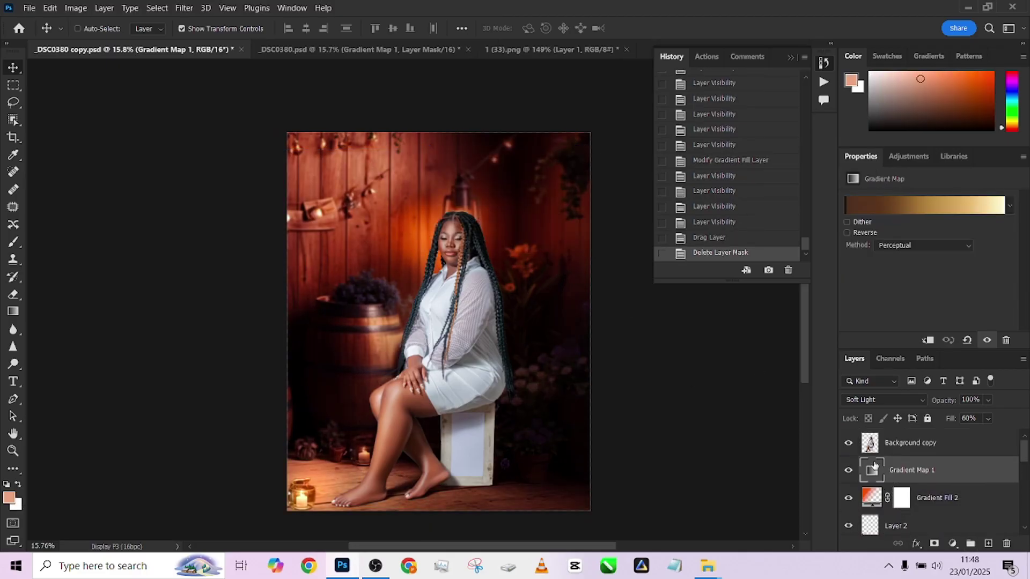
left_click(934, 543)
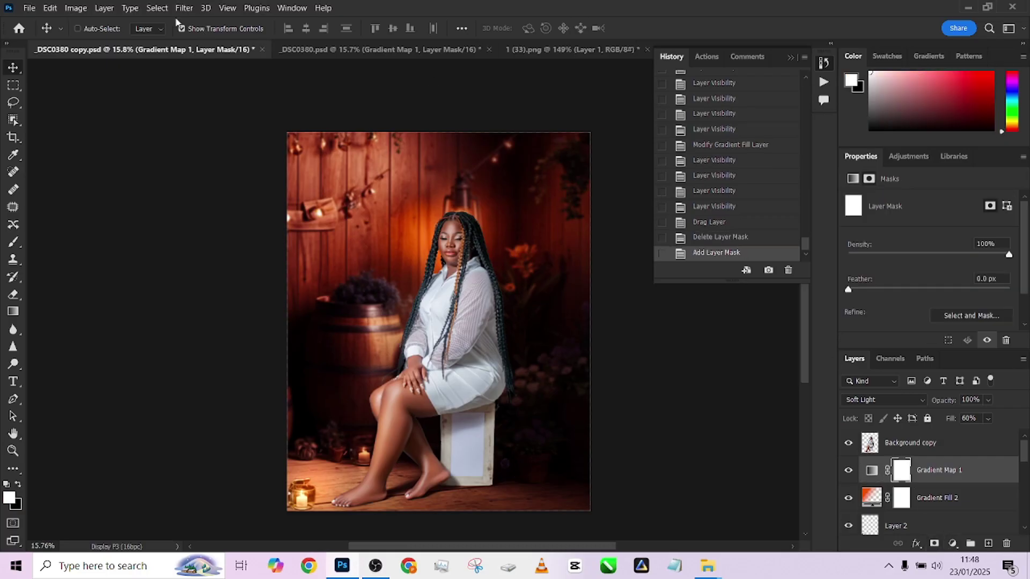
- Move Gradient Map 1 to the top of the stack above Background copy
left_click(157, 8)
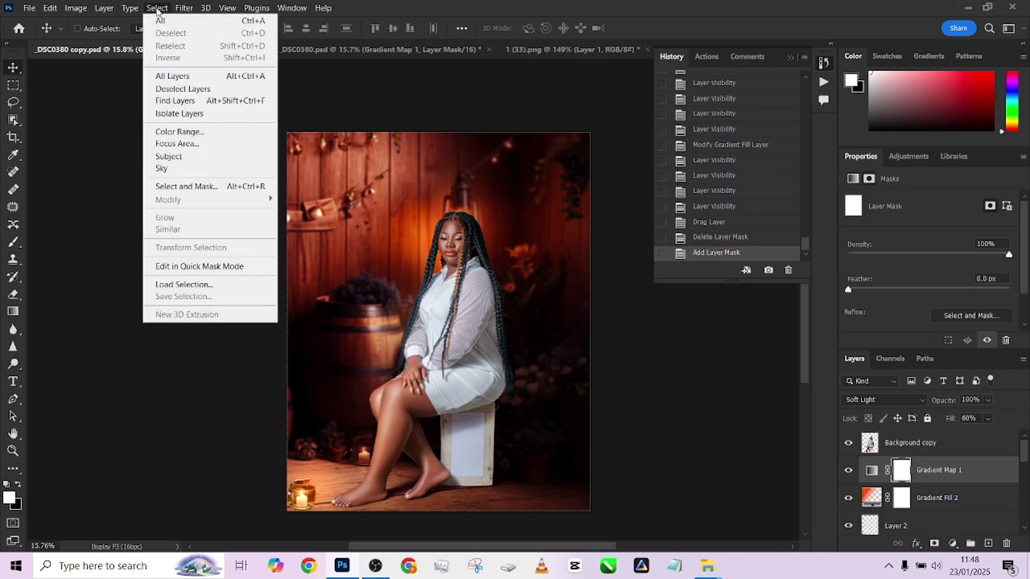
left_click(696, 387)
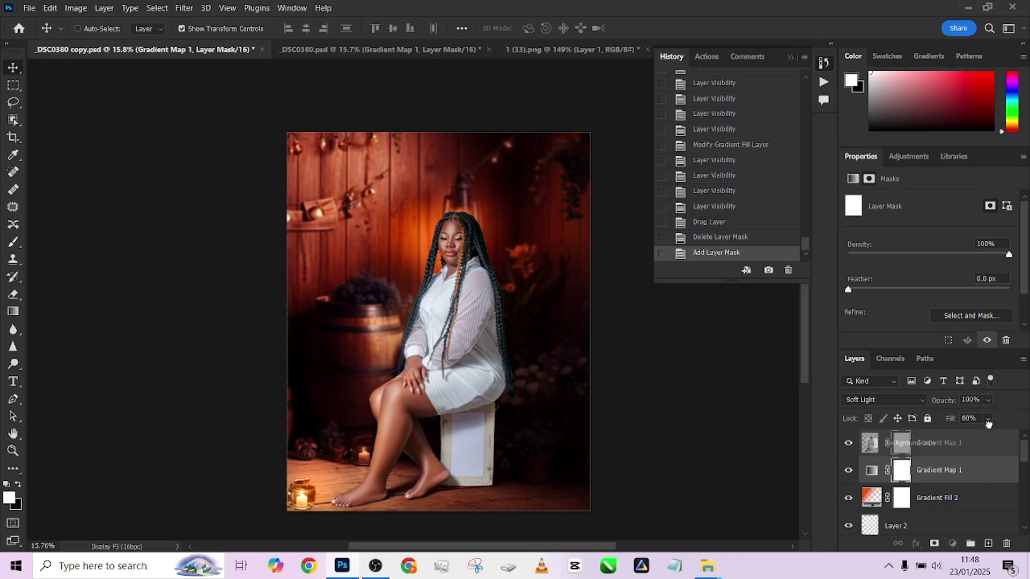
left_click_drag(981, 469, 980, 439)
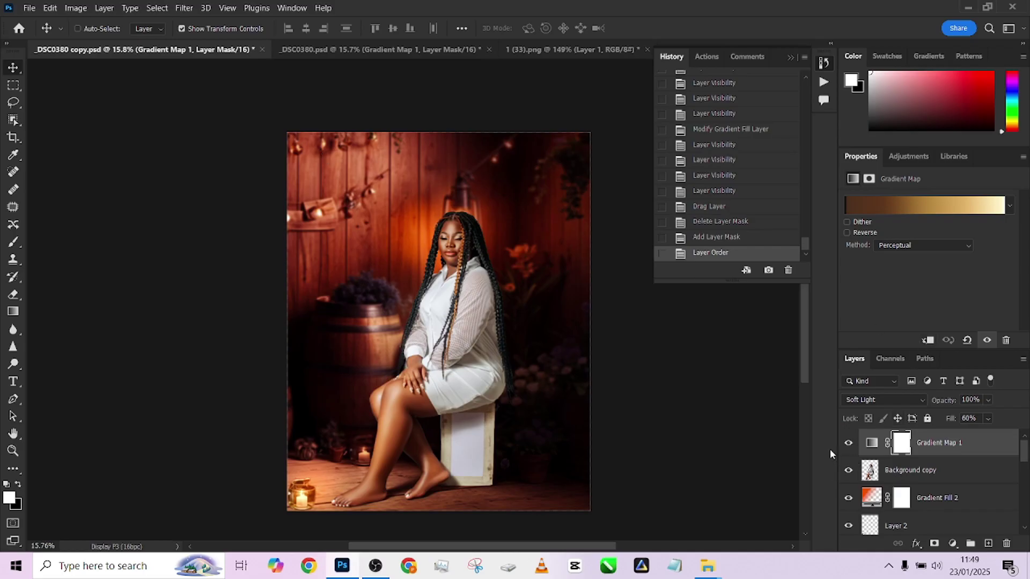
left_click(164, 9)
- Duplicate Background copy, add a mask and build it from a Color Range selection
left_click(362, 97)
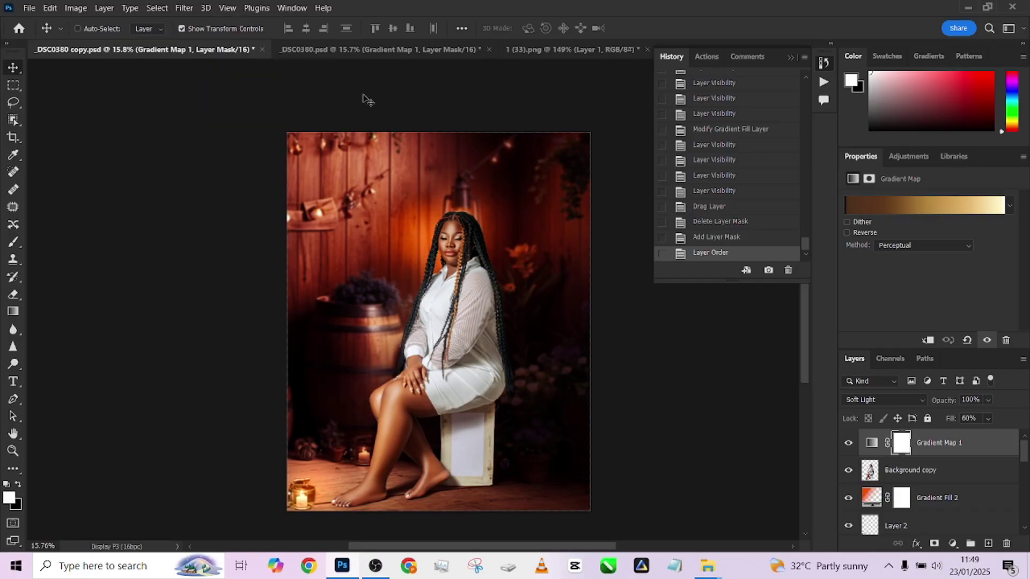
left_click(847, 443)
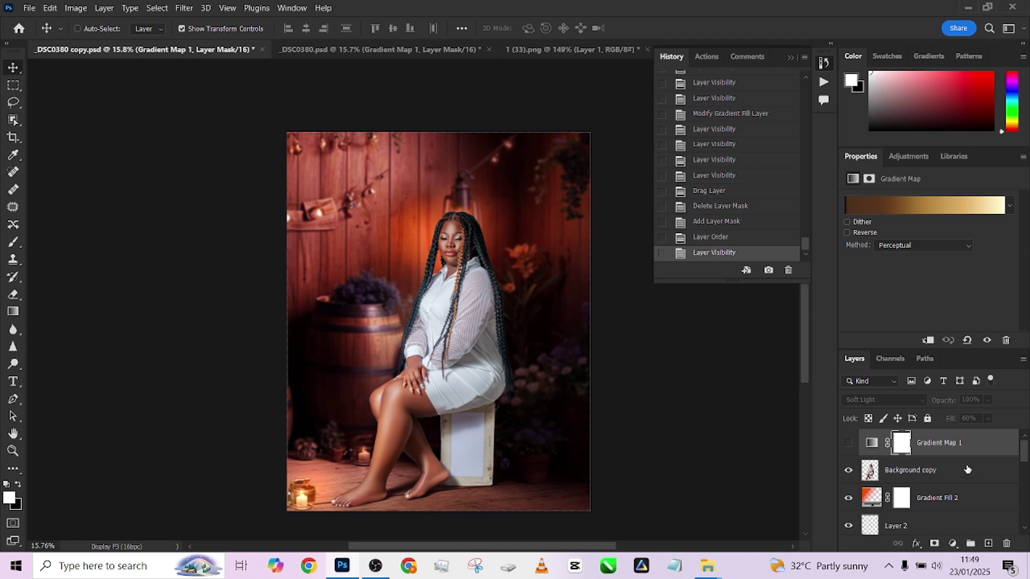
left_click_drag(967, 470, 987, 543)
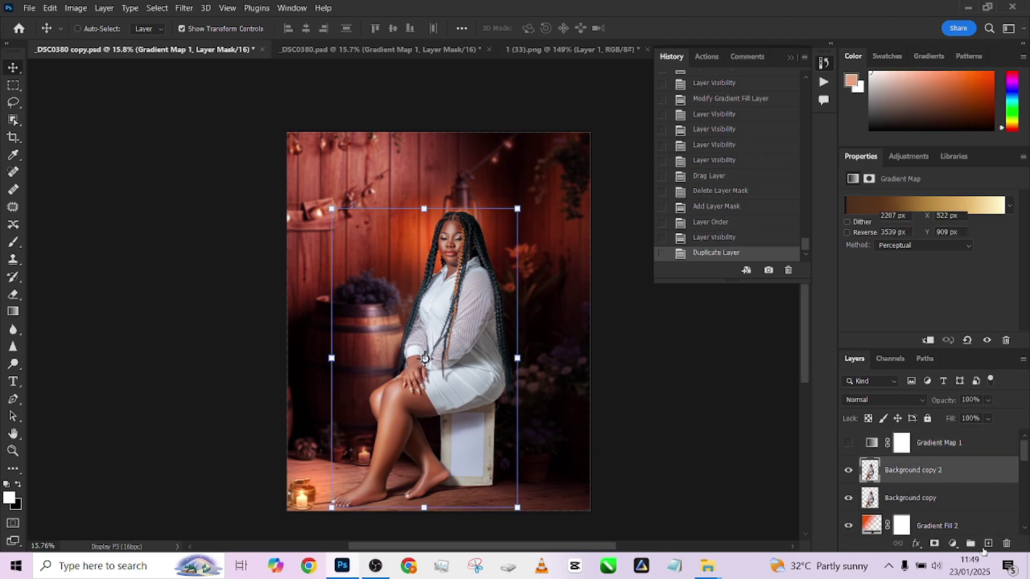
left_click(933, 543)
left_click(163, 8)
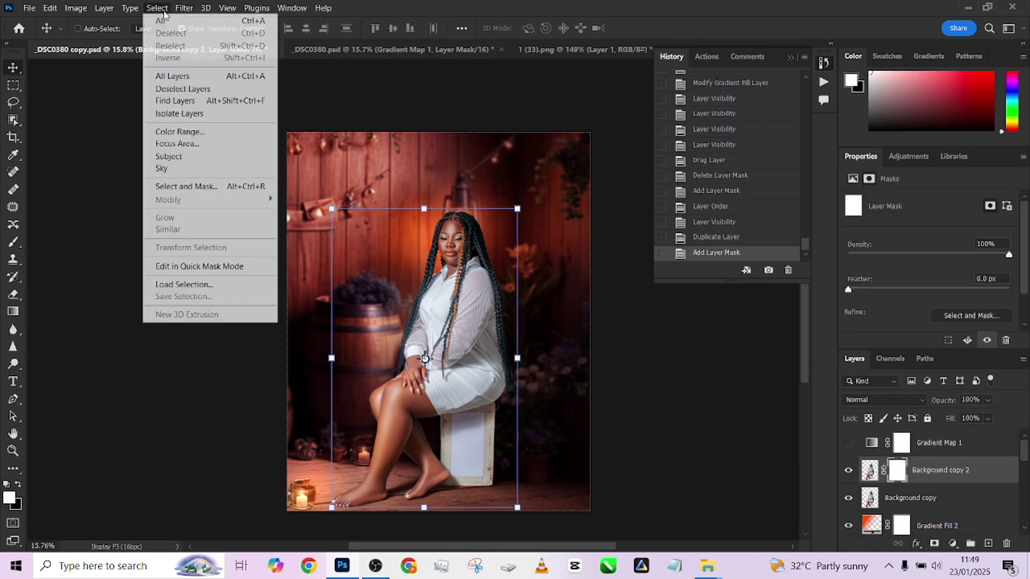
left_click(186, 133)
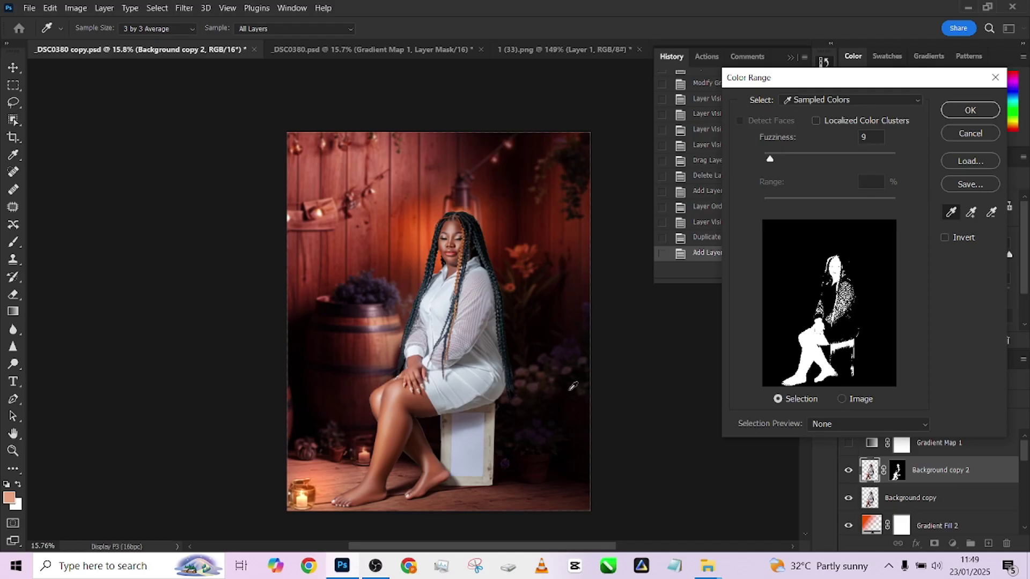
left_click(960, 110)
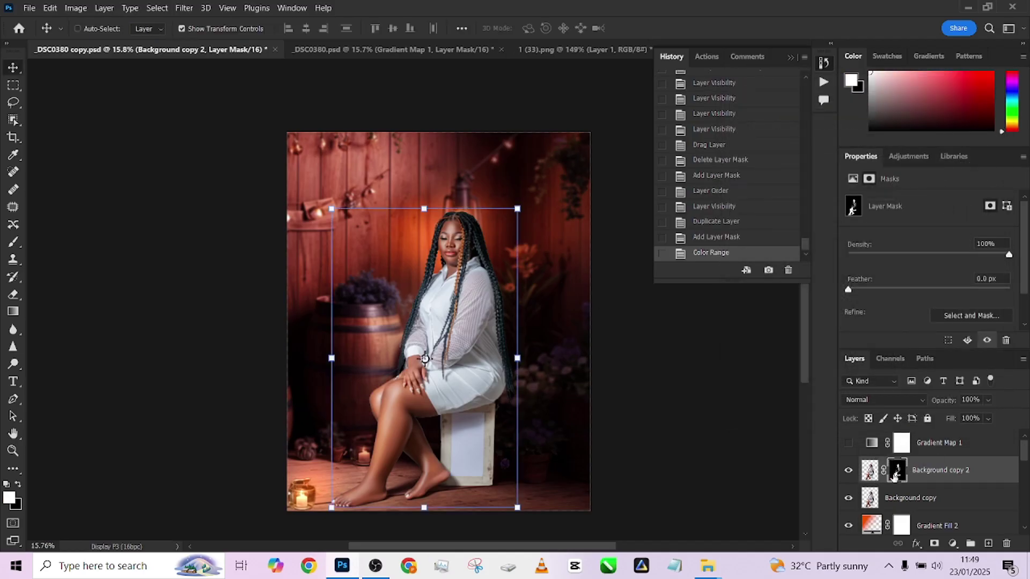
- Move the Color Range mask onto Gradient Map 1, delete the duplicate and compare
left_click_drag(897, 470, 900, 443)
left_click(849, 443)
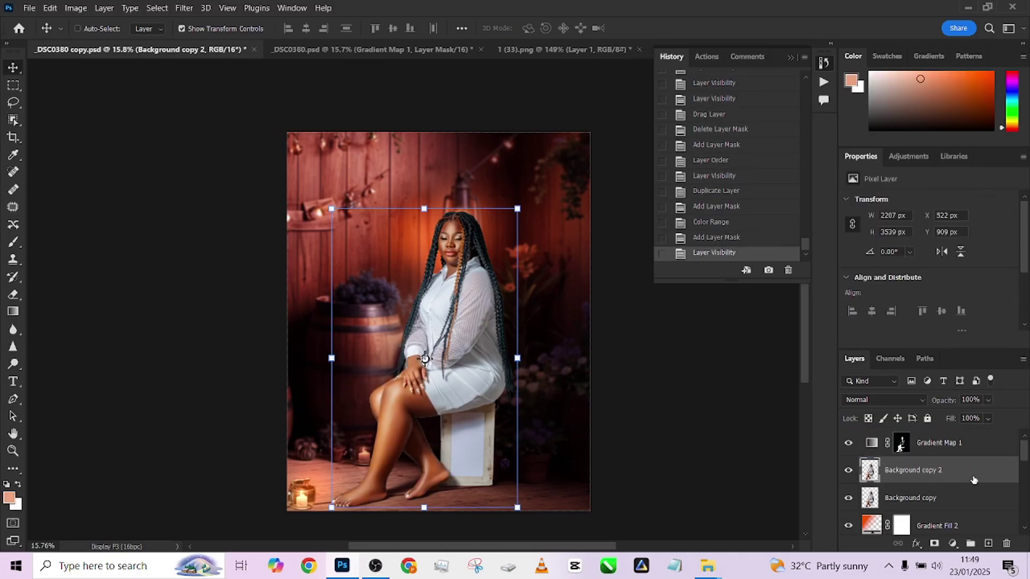
key("Delete")
left_click(848, 443)
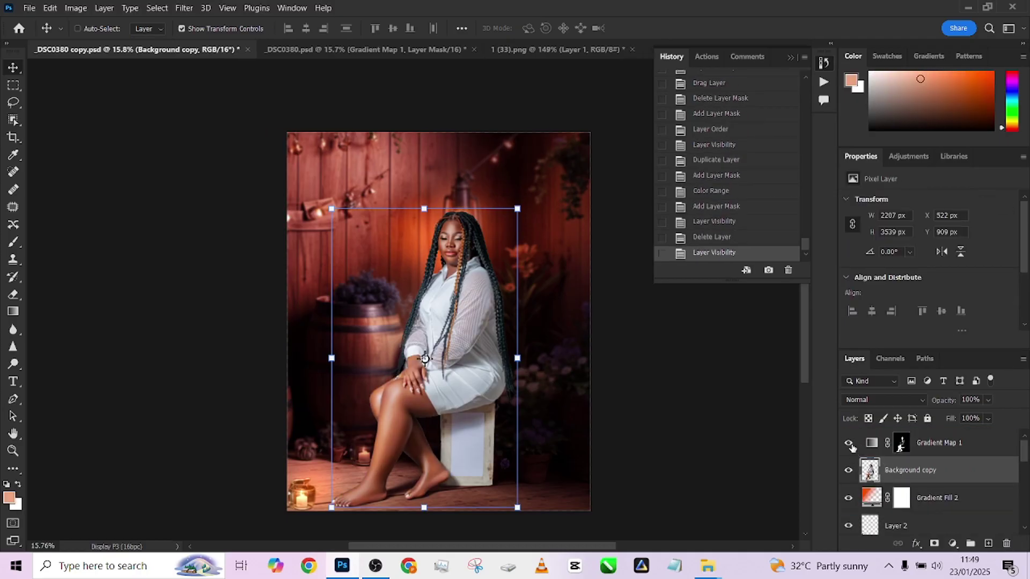
left_click(849, 443)
left_click(848, 443)
left_click(848, 442)
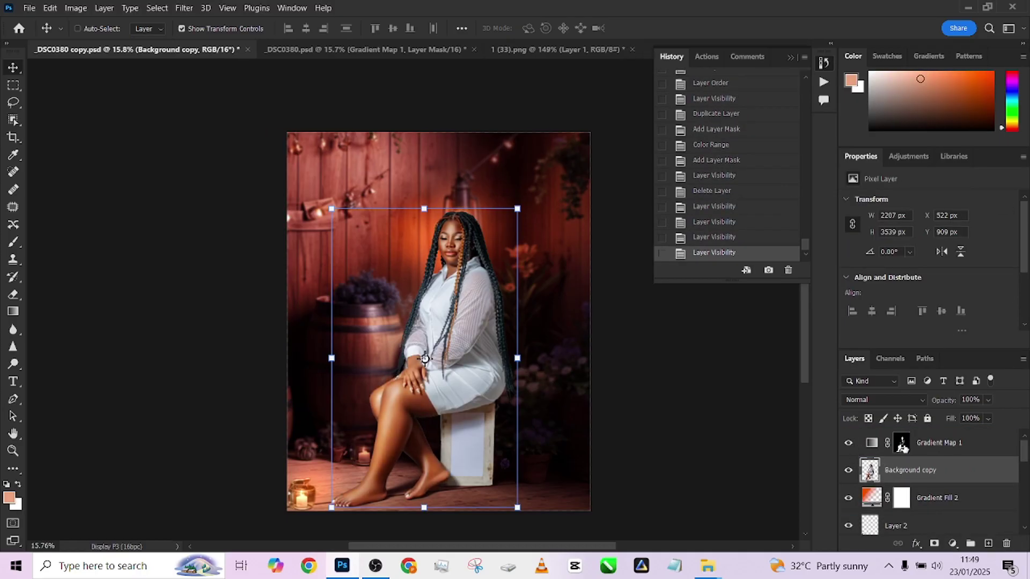
left_click(901, 444)
- Set up a small black brush at 100% flow for mask painting
key("b")
scroll(490, 415, "up", 3)
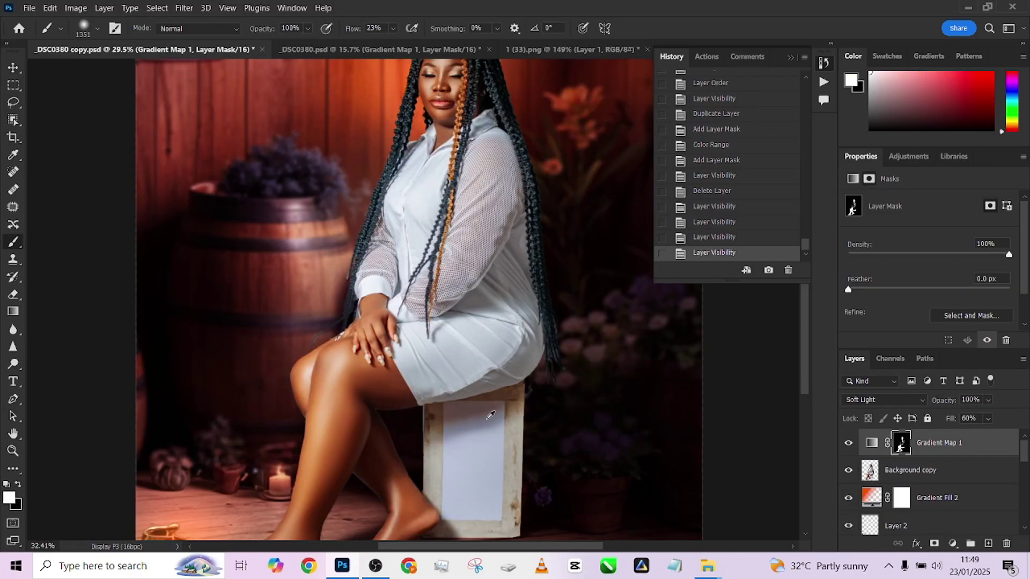
mouse_move(490, 415)
left_mouse_down()
mouse_move(485, 324)
mouse_move(462, 309)
left_mouse_up()
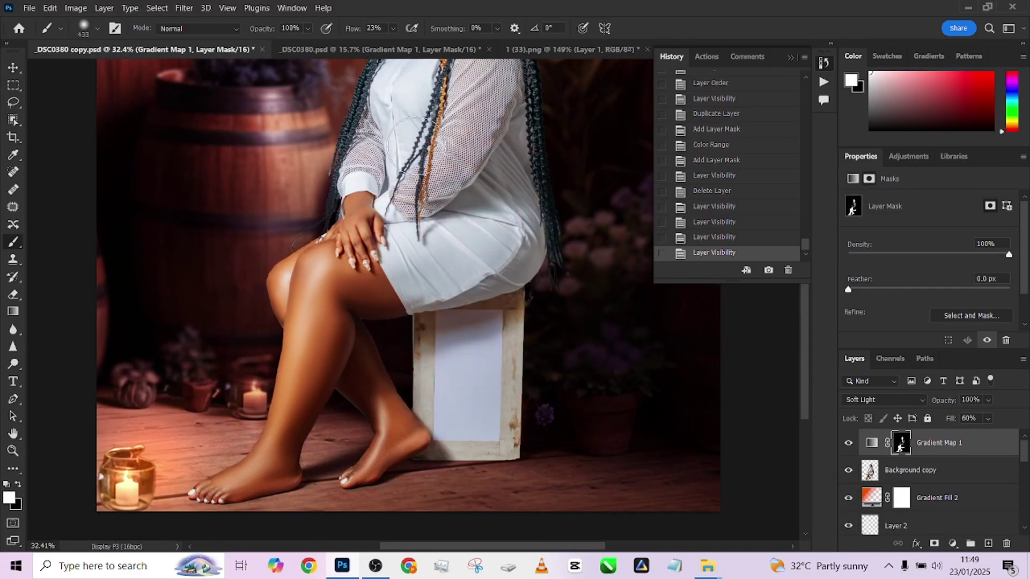
left_click(374, 28)
type("100")
key("Return")
key("x")
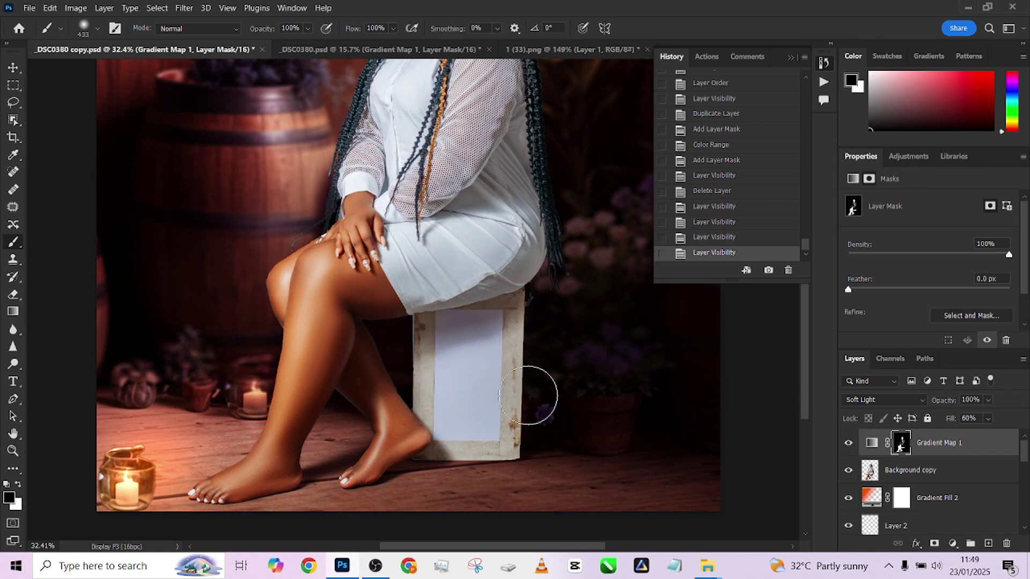
- Paint the golden grade off the stool edges and beside the hair
left_click(528, 397)
left_click(437, 483)
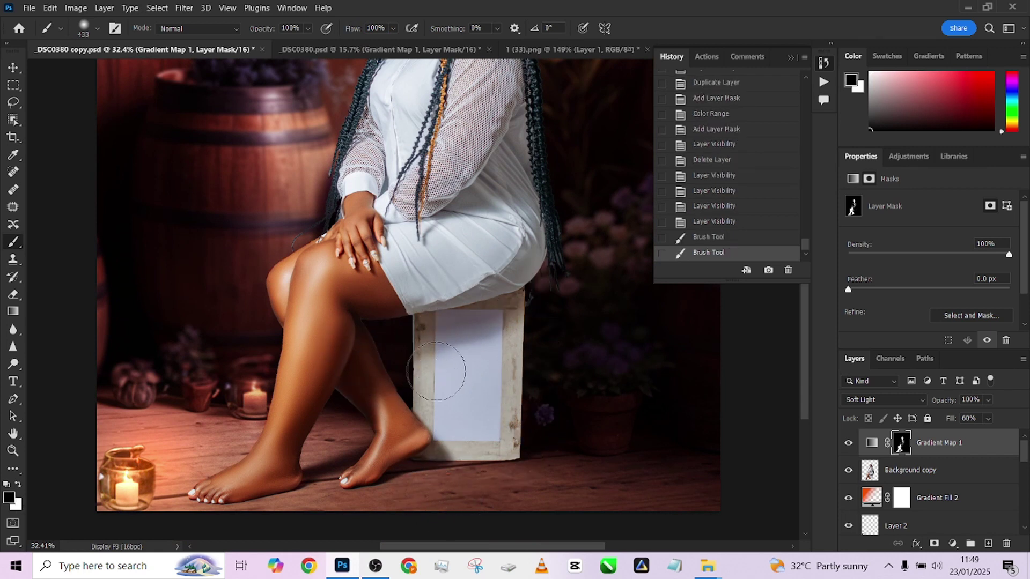
left_click_drag(437, 371, 552, 345)
scroll(555, 376, "up", 5)
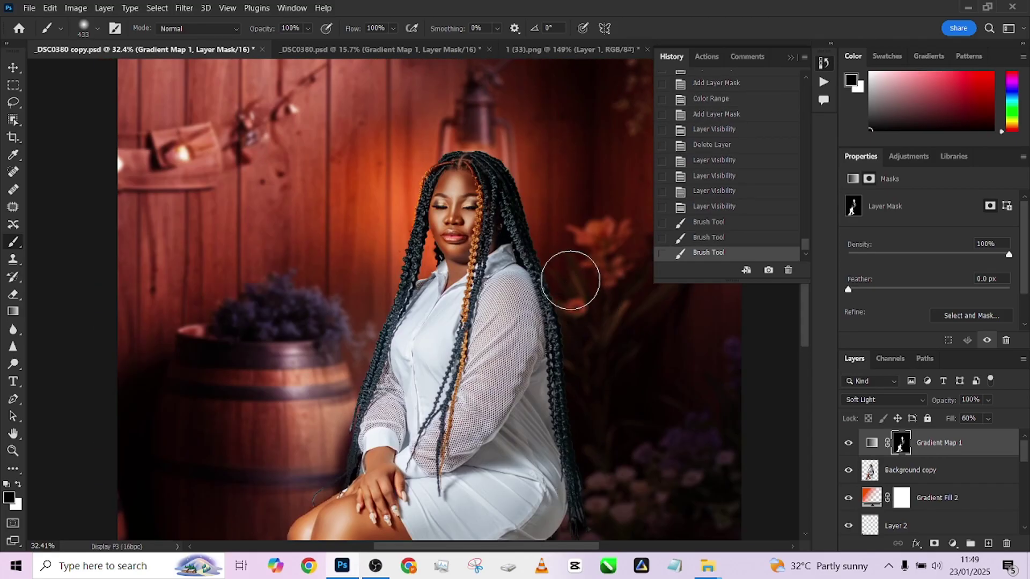
left_click(559, 395)
scroll(455, 274, "down", 3)
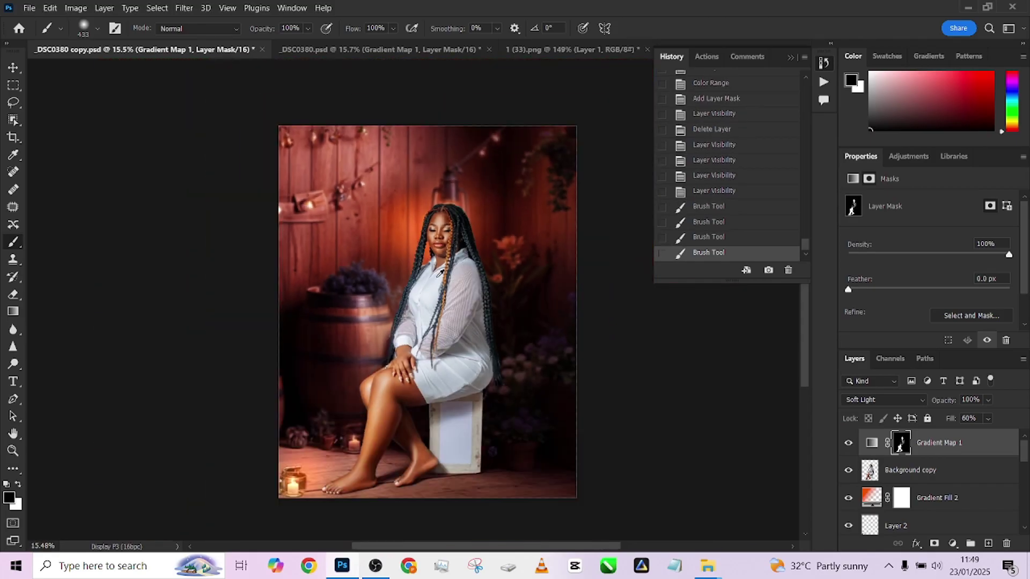
- Compare the image with and without Gradient Map 1, then select Background copy
left_click(848, 444)
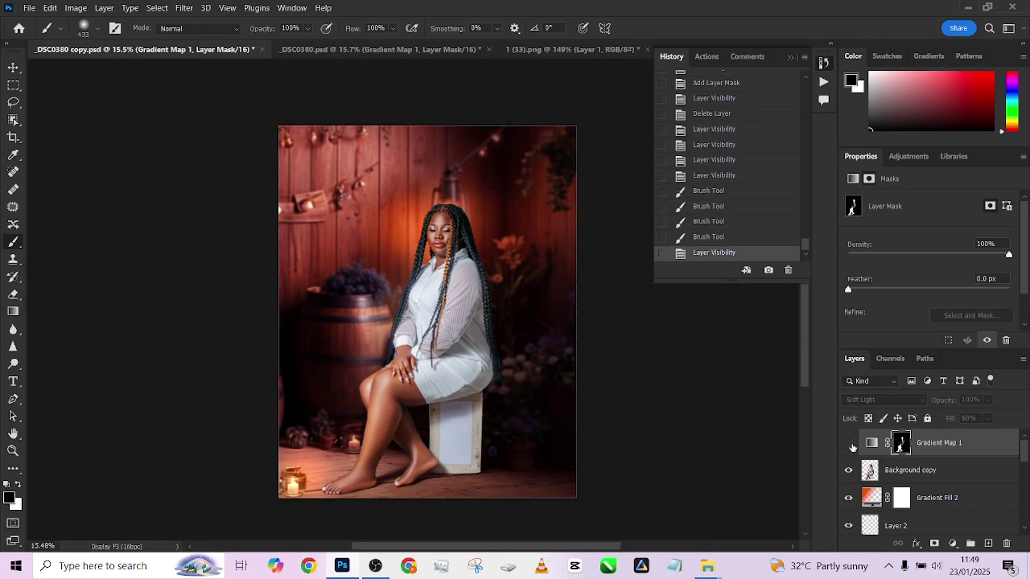
left_click(849, 443)
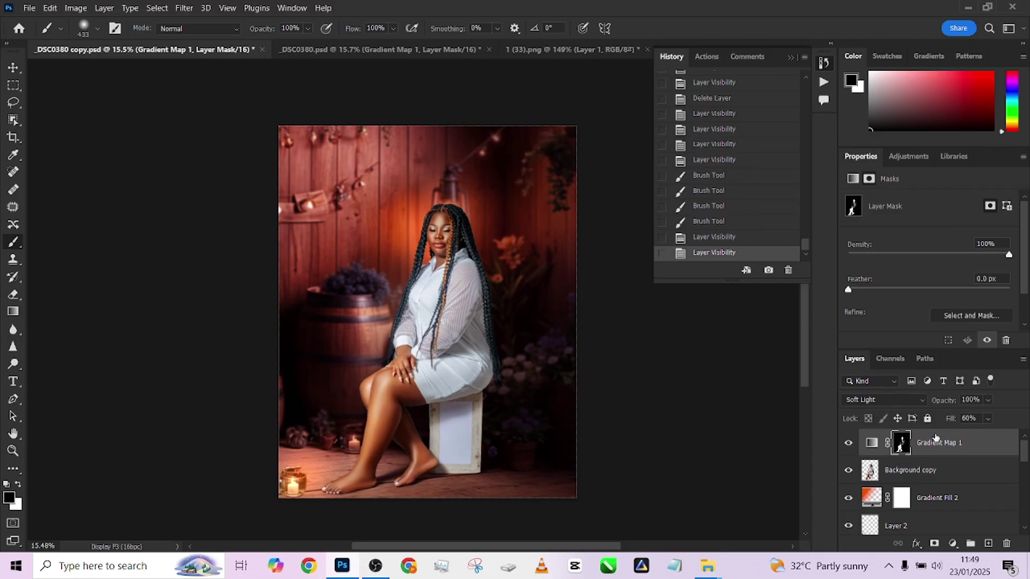
left_click(848, 443)
left_click(848, 444)
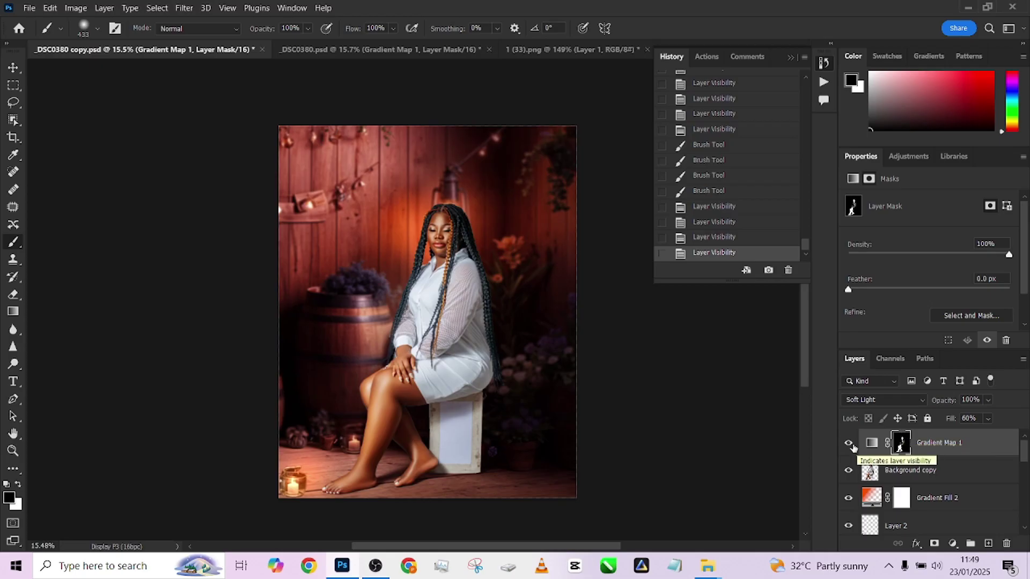
left_click(849, 443)
left_click(848, 443)
left_click(911, 470)
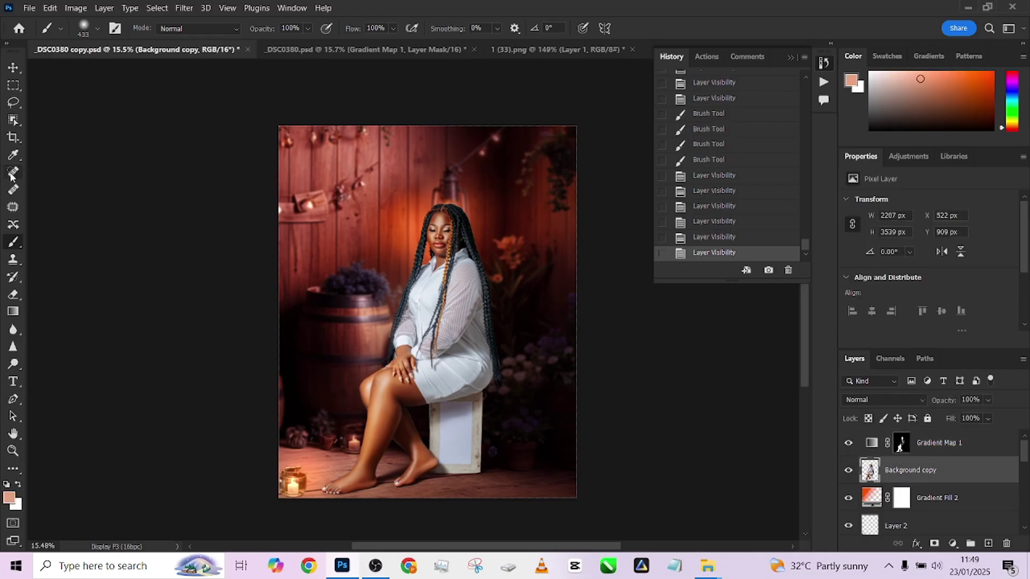
- Quick-select the stool and subtract the overspill areas
right_click(14, 123)
left_click(21, 129)
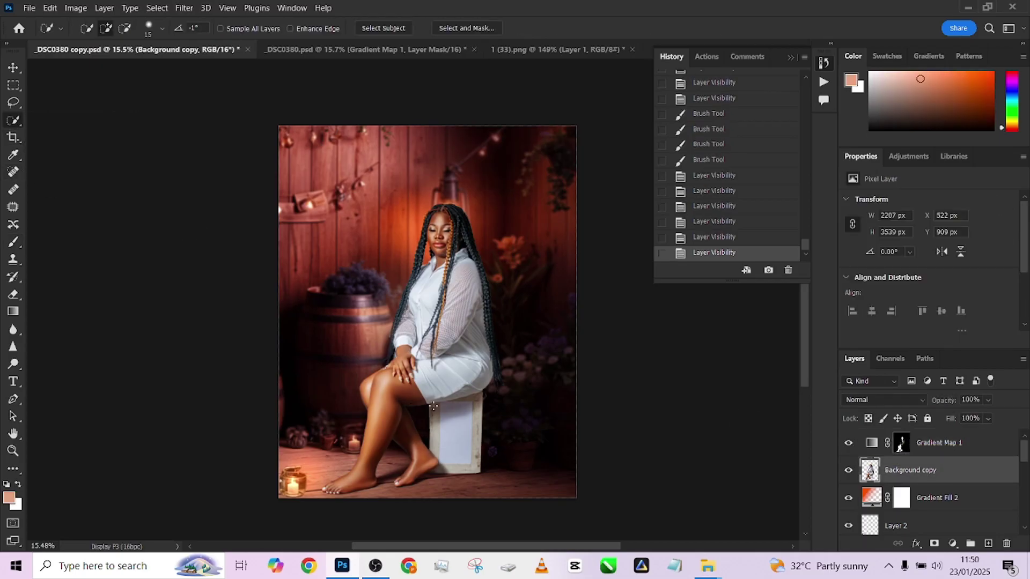
scroll(456, 424, "up", 3)
left_click(463, 443)
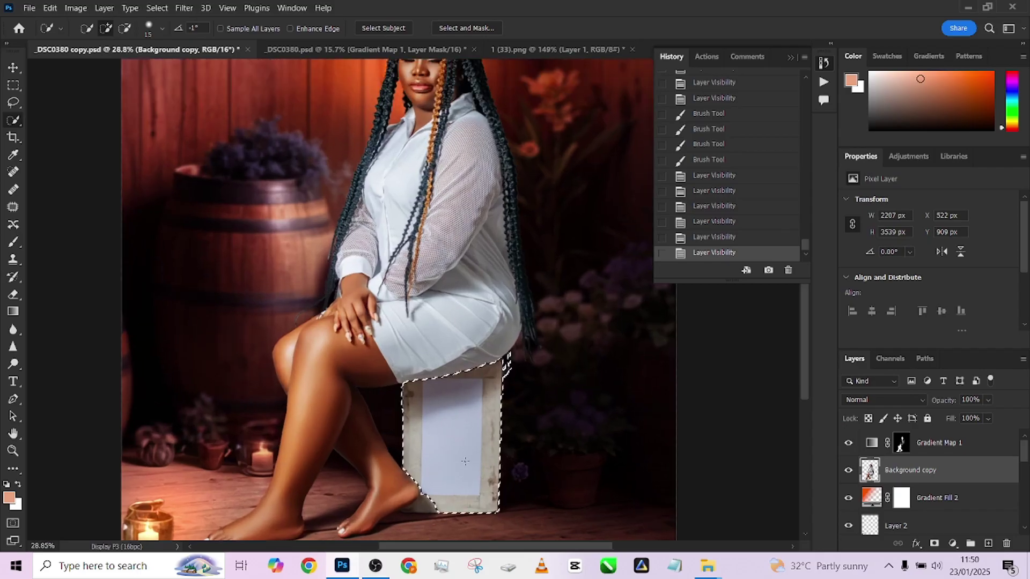
left_click(443, 490)
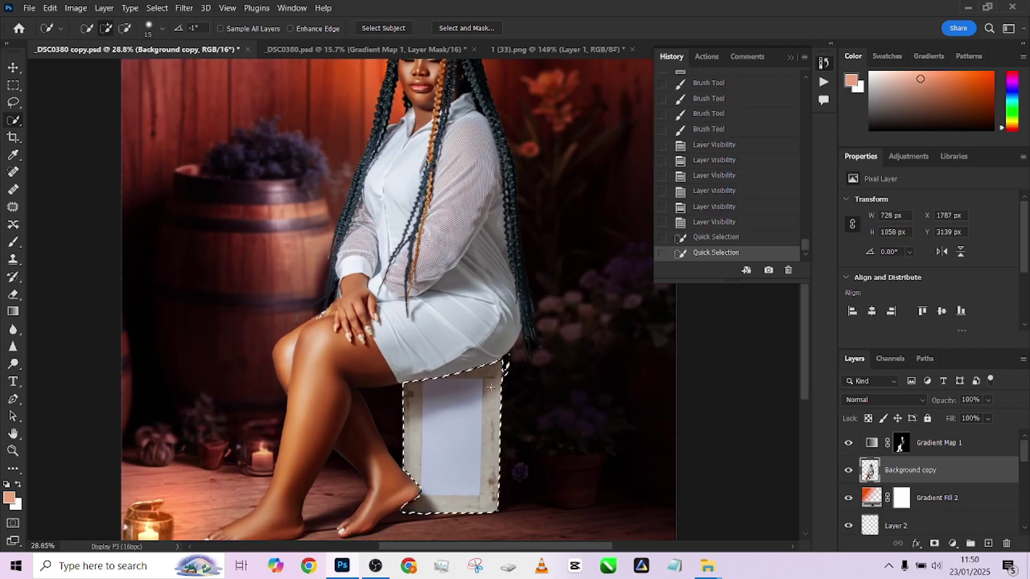
right_click(504, 359, "alt")
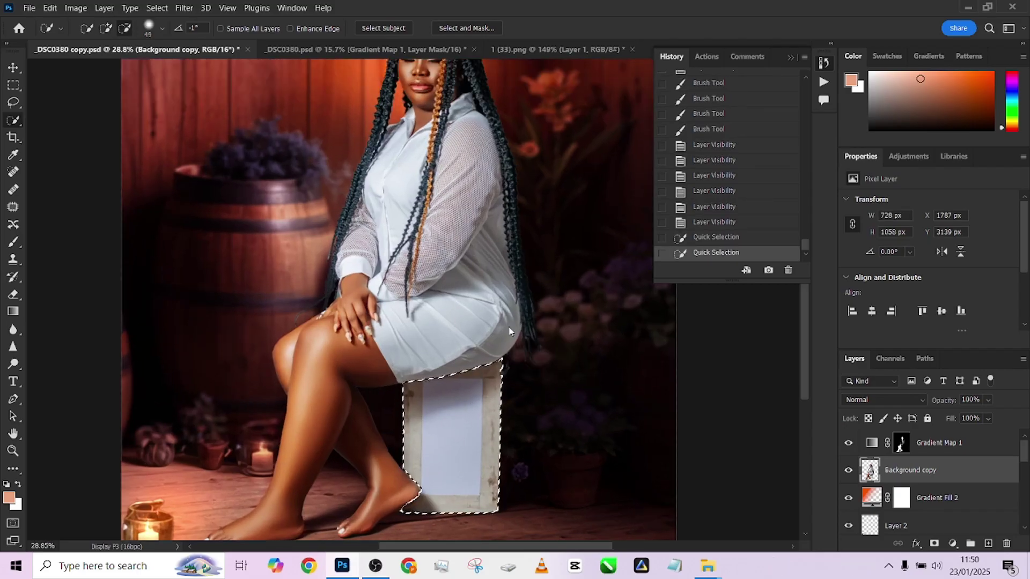
left_click(507, 344, "alt")
- Add a Black & White adjustment layer to the stool with Reds raised to 85
left_click(952, 543)
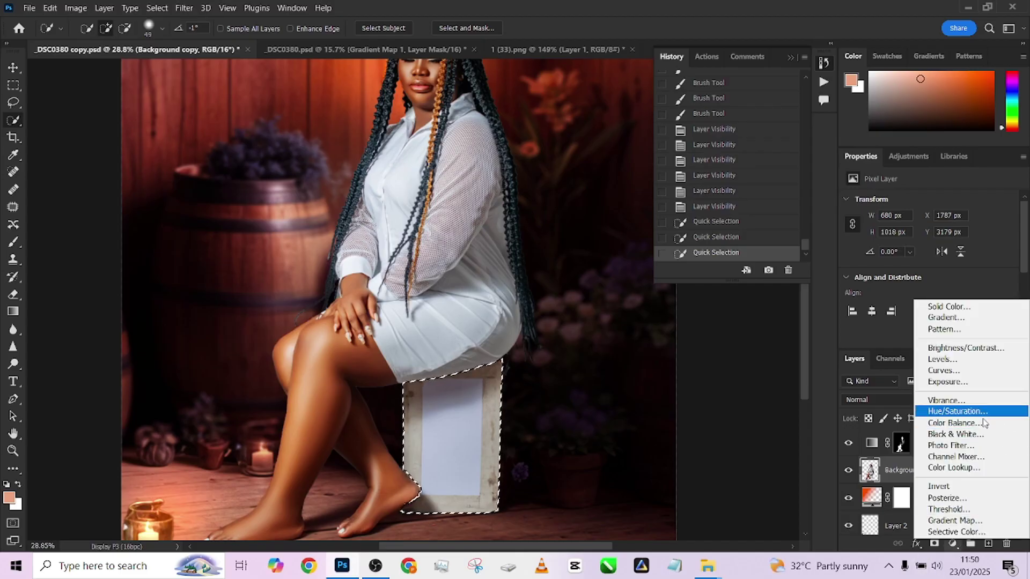
left_click(963, 434)
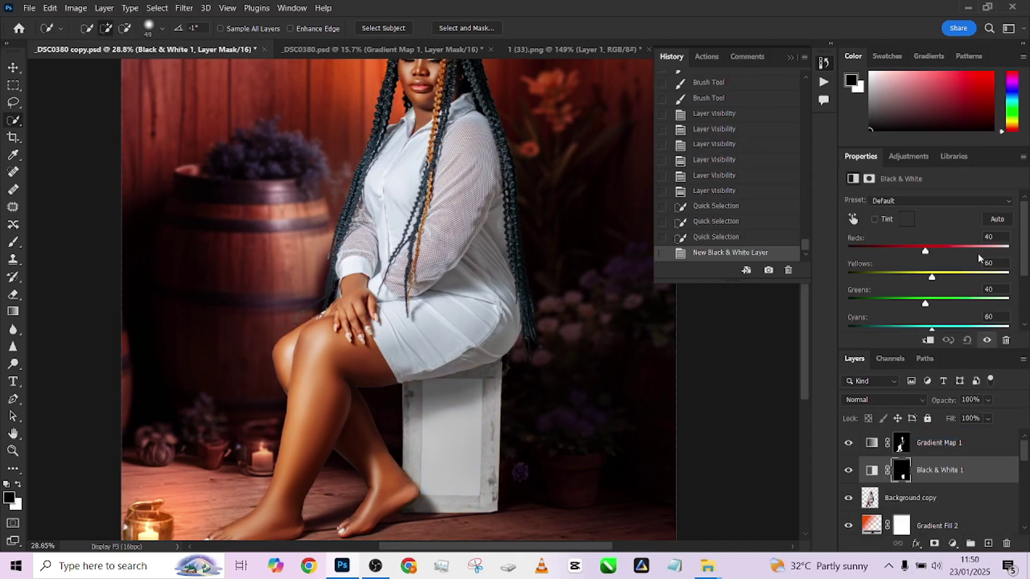
left_click_drag(982, 246, 939, 257)
- Select the Background copy layer, zoom in on the stool and enlarge the brush to 54
left_click(898, 497)
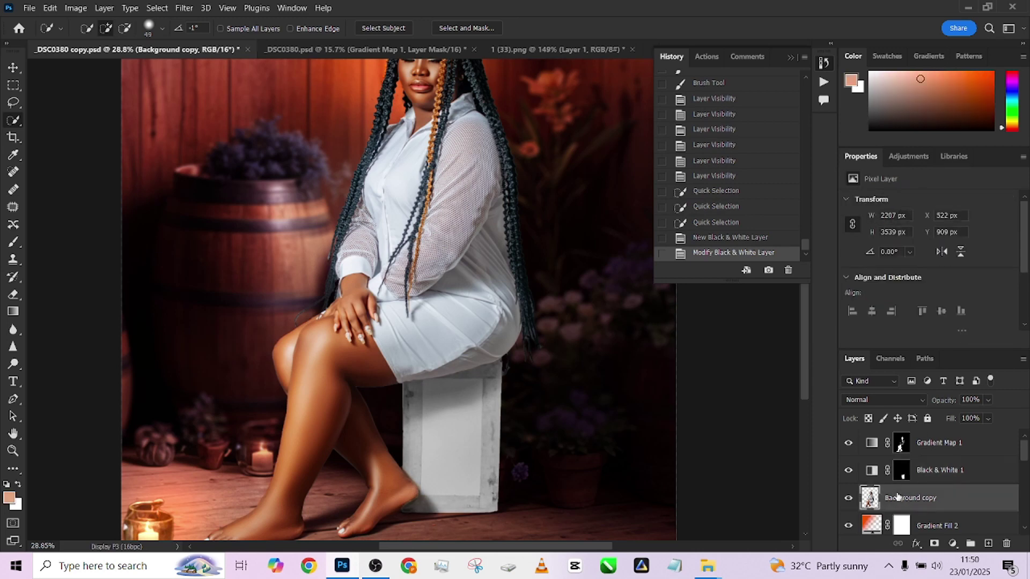
key("s")
scroll(523, 463, "up", 3)
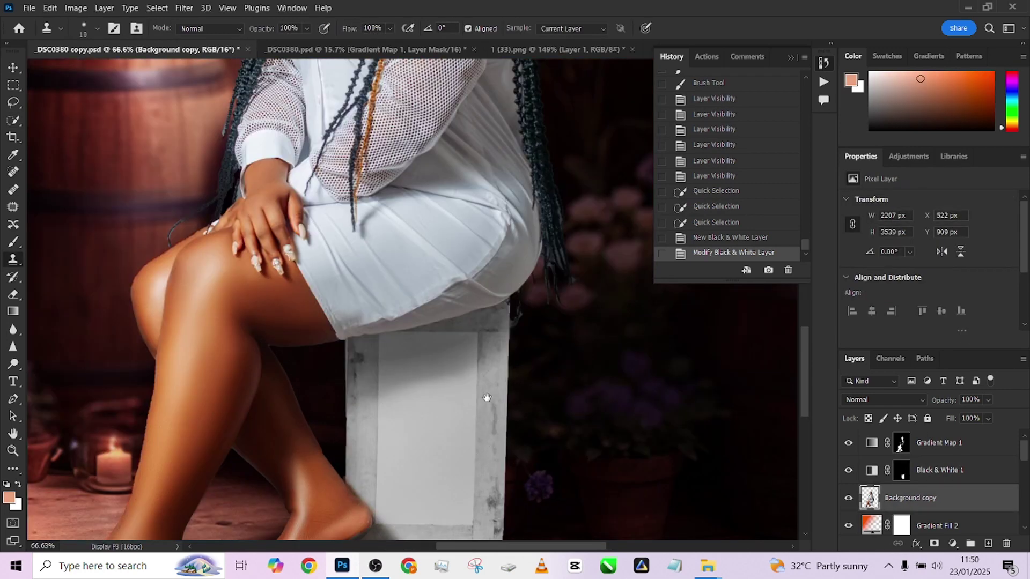
scroll(476, 348, "up", 2)
key("]")
key("]")
key("]")
key("]")
key("]")
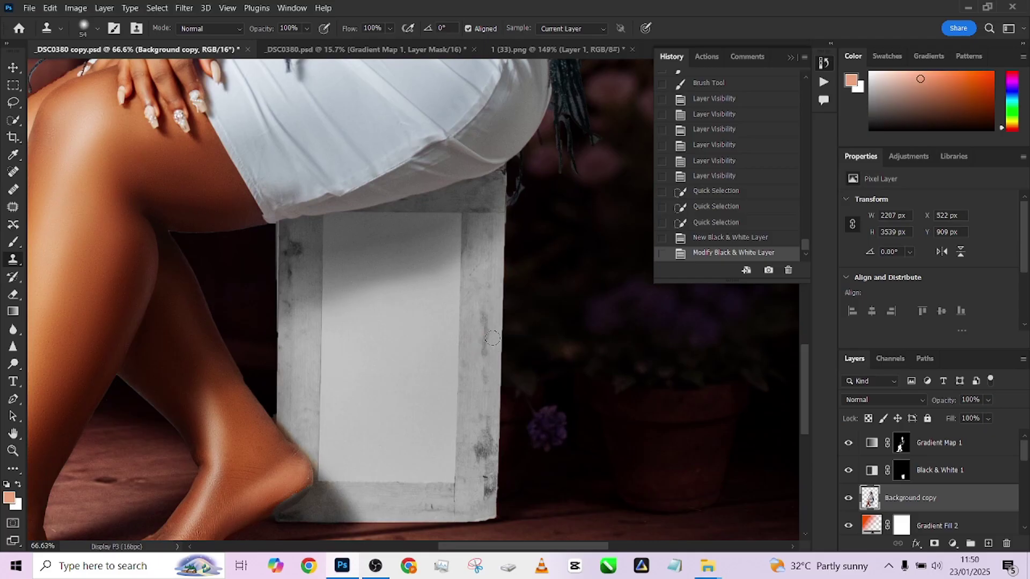
- Patch two stains on the stool's right leg with the clean wood above them
key("j")
mouse_move(492, 310)
left_mouse_down()
mouse_move(489, 361)
mouse_move(477, 360)
mouse_move(469, 319)
mouse_move(485, 301)
left_mouse_up()
left_click_drag(484, 347, 488, 266)
key("ctrl+d")
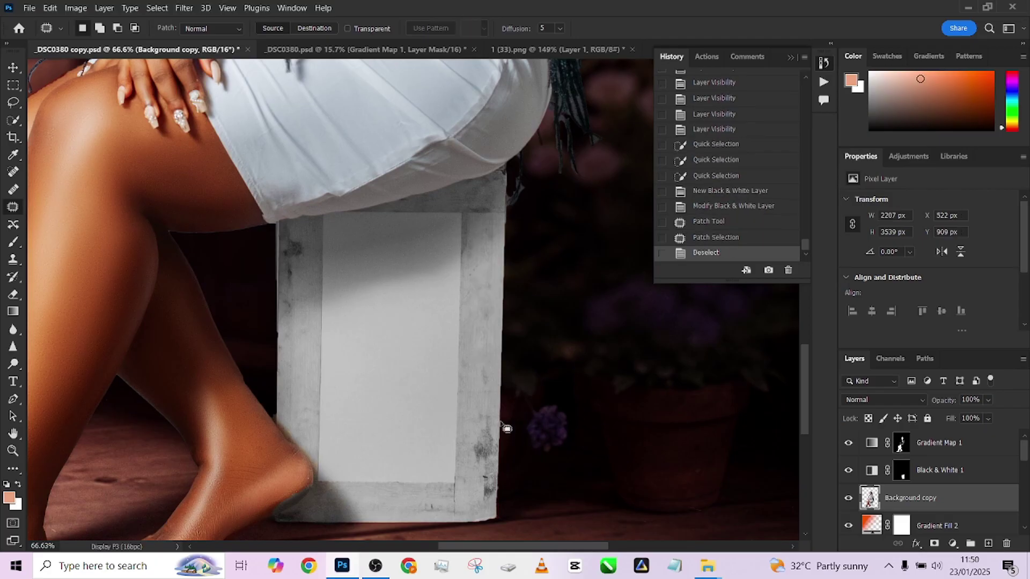
mouse_move(492, 422)
left_mouse_down()
mouse_move(489, 493)
mouse_move(477, 496)
mouse_move(476, 411)
left_mouse_up()
left_click_drag(481, 453, 484, 326)
key("ctrl+d")
- Patch the remaining stain lower on the leg and the mark on the left leg
mouse_move(472, 489)
left_mouse_down()
mouse_move(479, 500)
mouse_move(503, 483)
mouse_move(474, 489)
mouse_move(482, 429)
left_mouse_up()
key("ctrl+d")
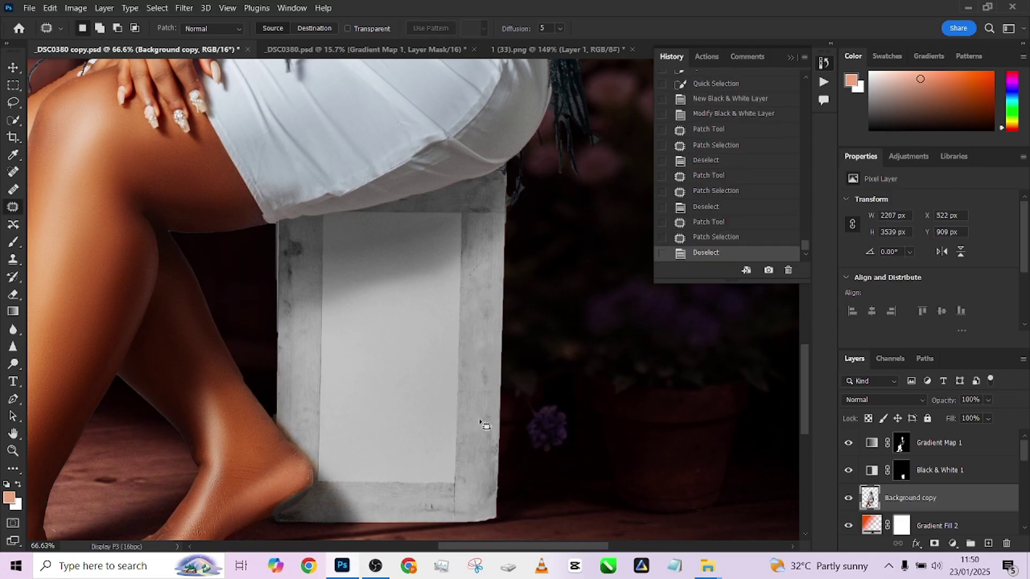
mouse_move(306, 234)
left_mouse_down()
mouse_move(289, 314)
mouse_move(284, 230)
mouse_move(302, 346)
left_mouse_up()
key("ctrl+d")
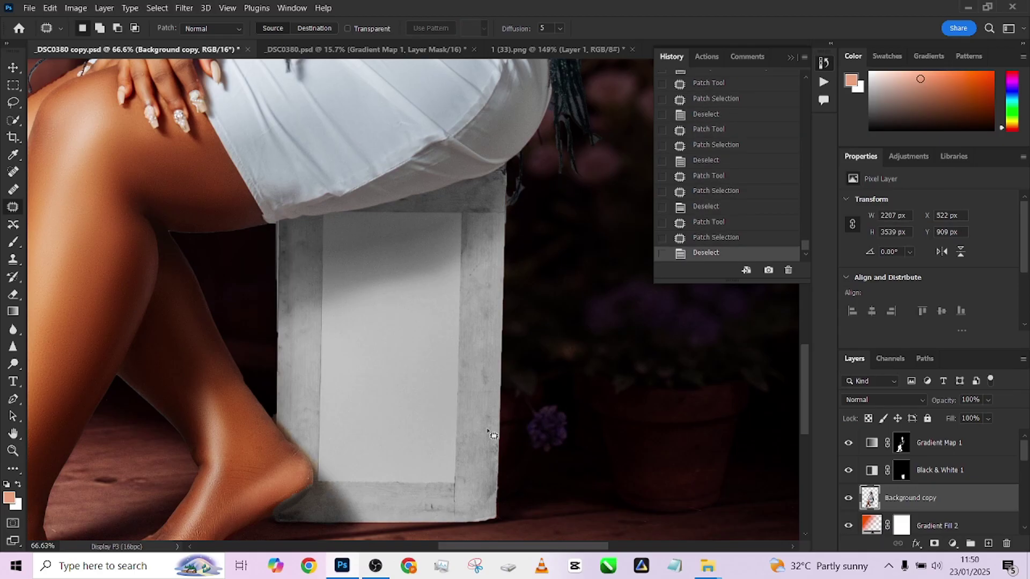
- Compare the retouch against _DSC0380.psd, then select the Gradient Map 1 layer
scroll(493, 435, "down", 8)
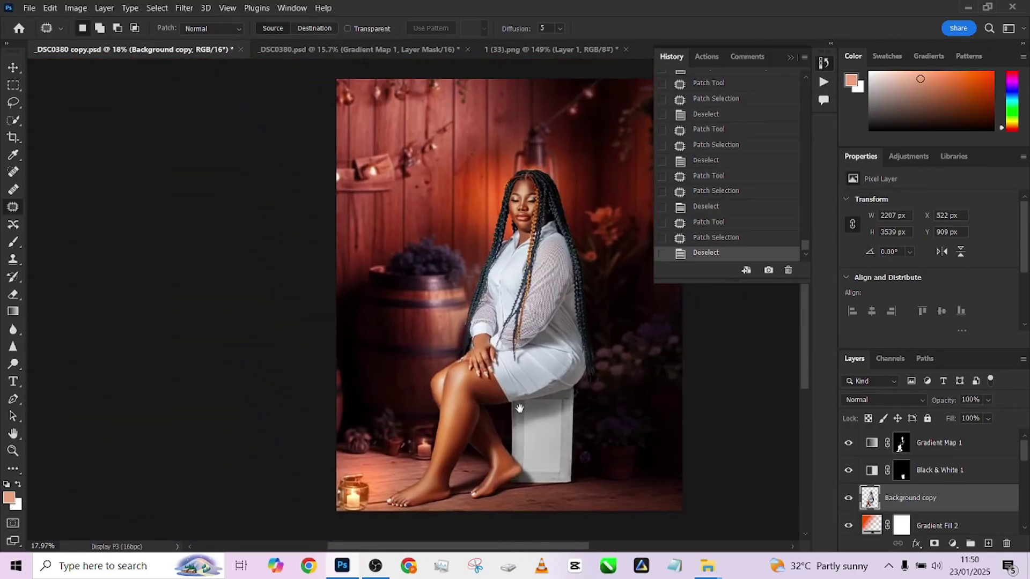
left_click_drag(519, 408, 501, 395)
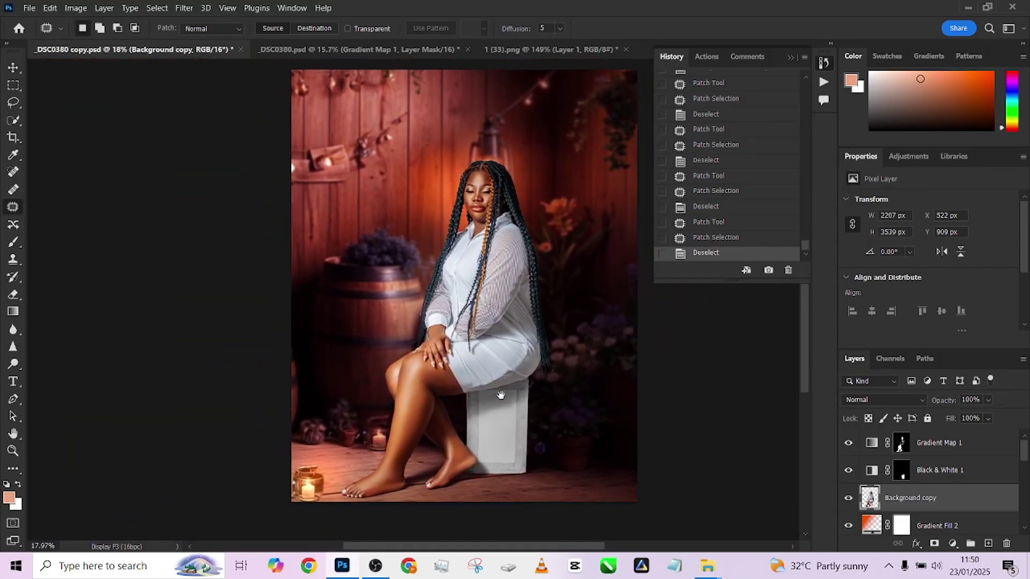
left_click(346, 49)
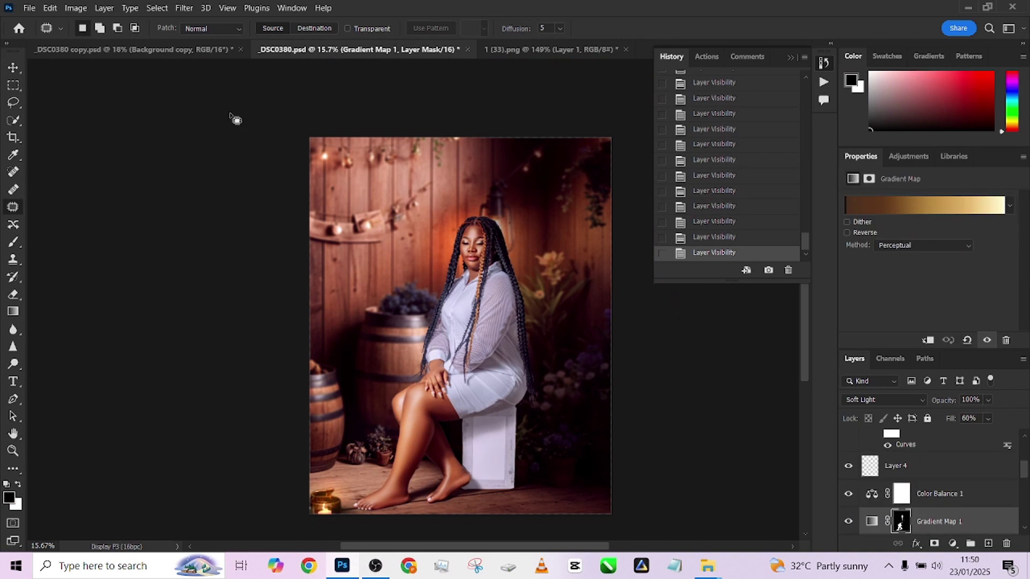
left_click(200, 53)
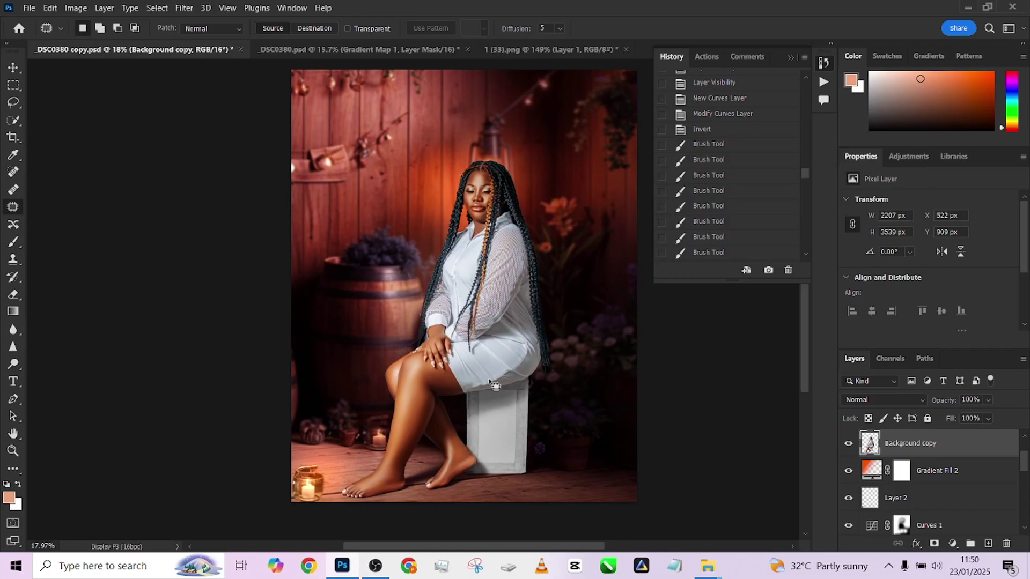
scroll(943, 489, "up", 2)
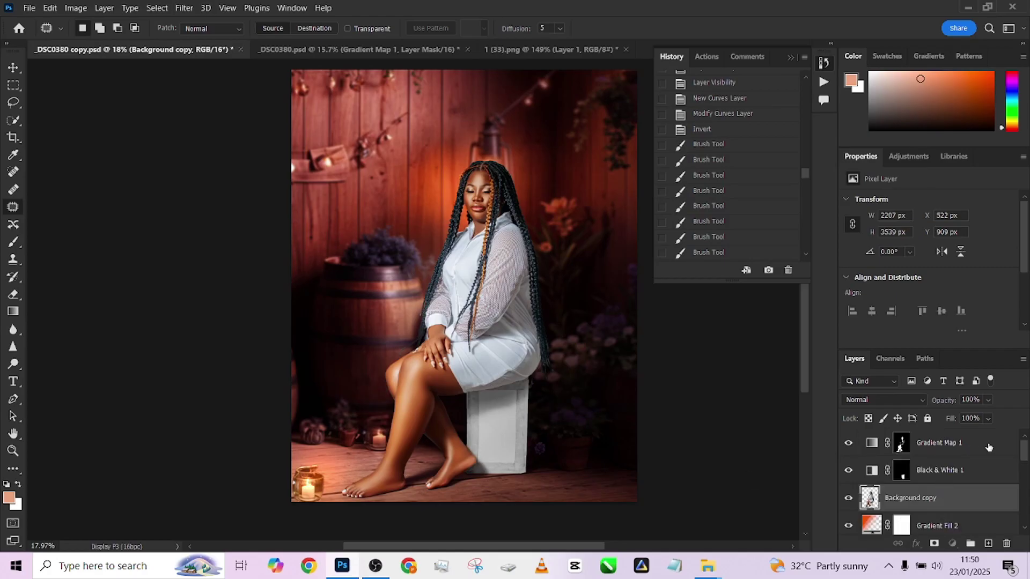
left_click(944, 453)
- Add a Solid Color fill layer in orange df7d43
left_click(952, 544)
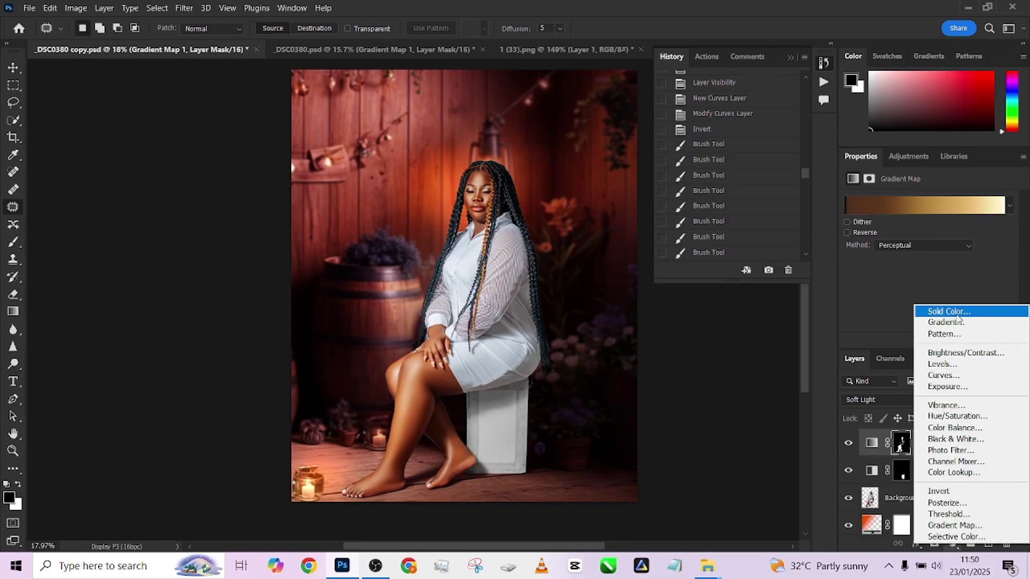
left_click(948, 311)
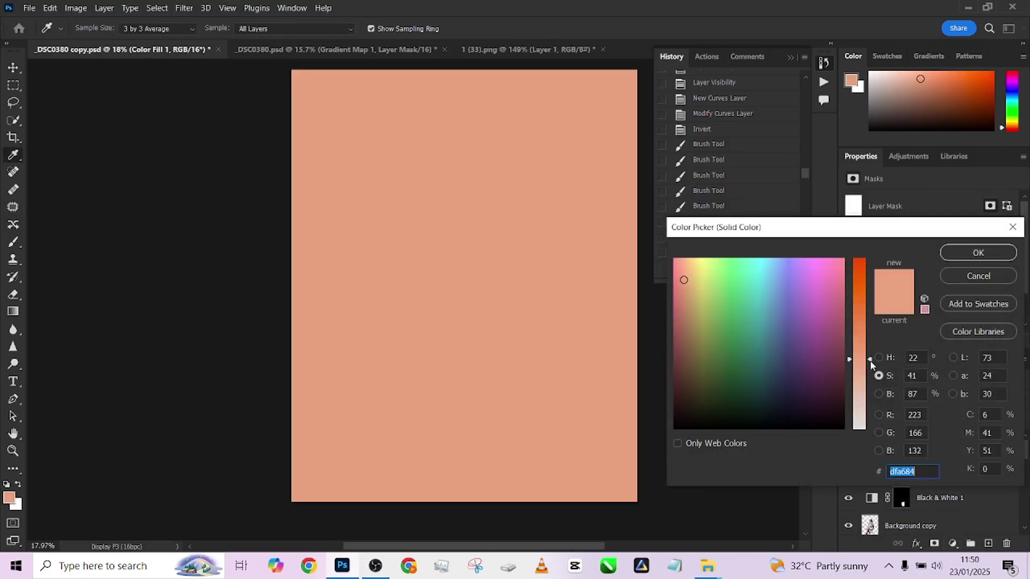
left_click_drag(870, 358, 876, 314)
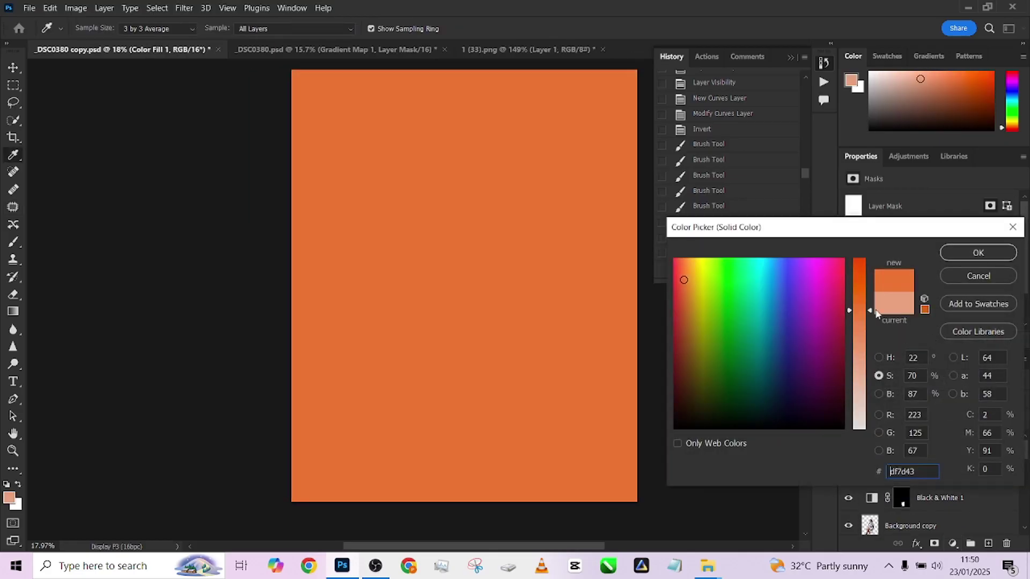
left_click(977, 251)
- Blend Color Fill 1 in Soft Light at 17% fill and compare it on and off
left_click(868, 400)
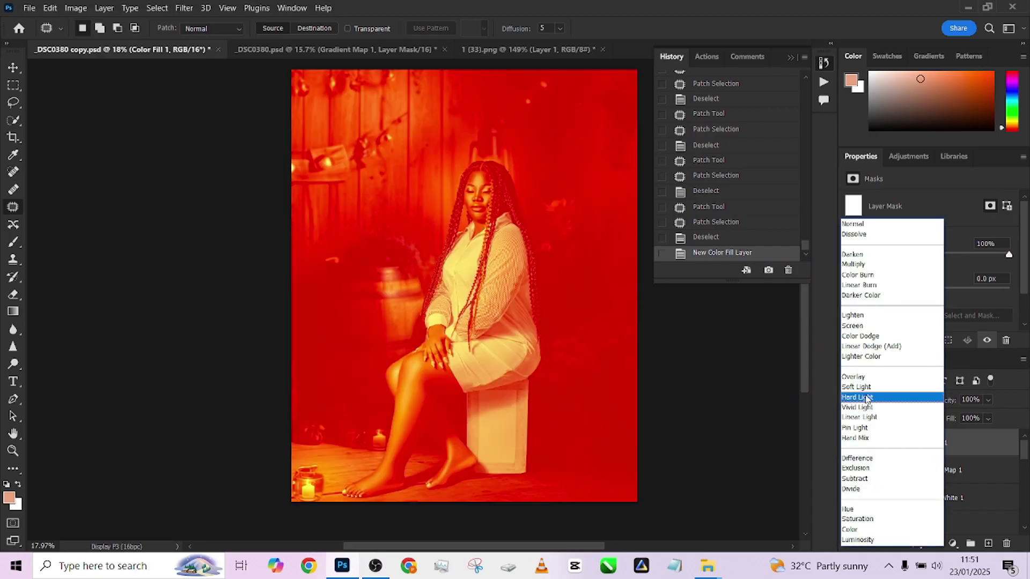
left_click(865, 392)
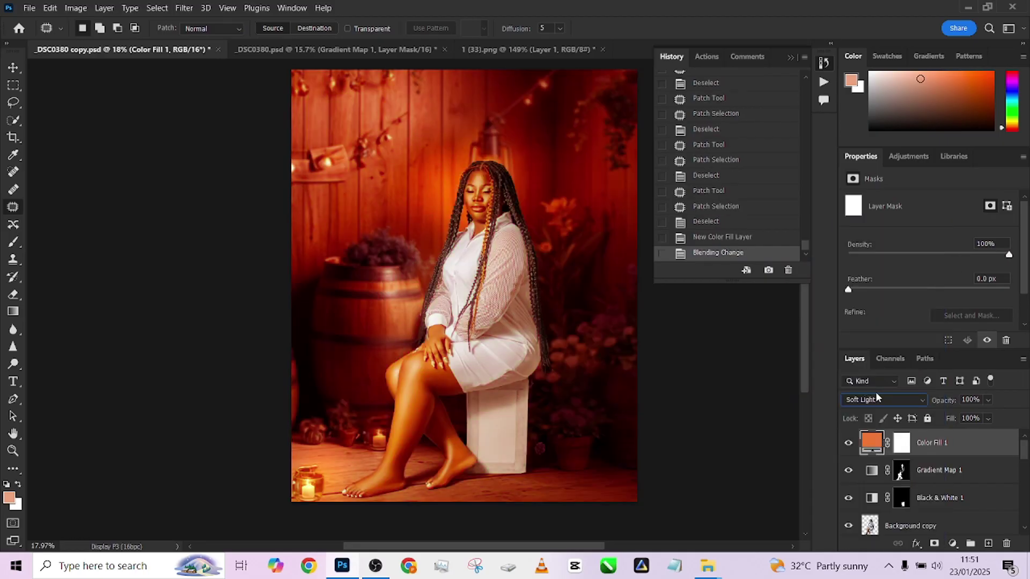
left_click(988, 418)
left_click_drag(957, 433, 953, 434)
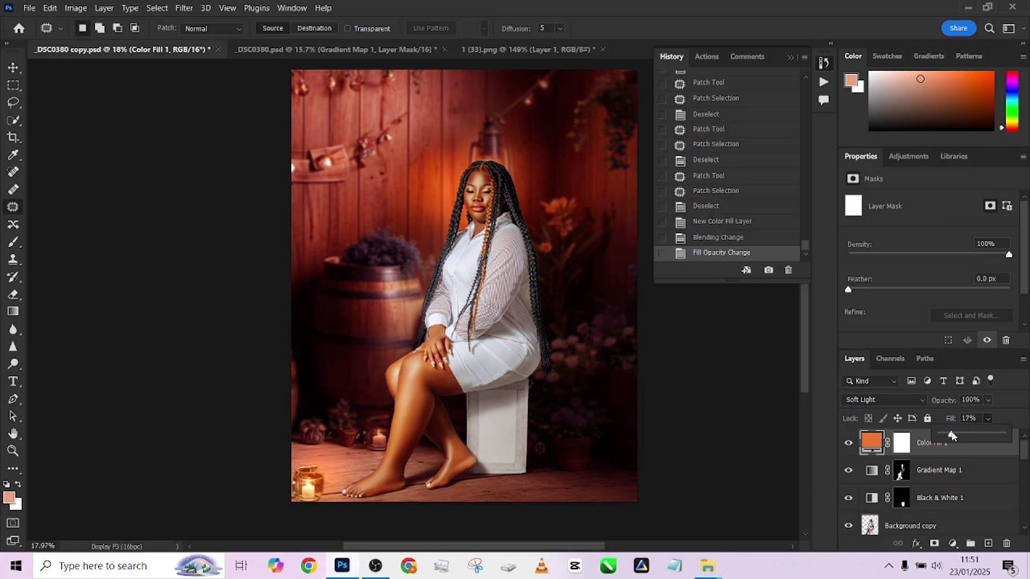
left_click(852, 446)
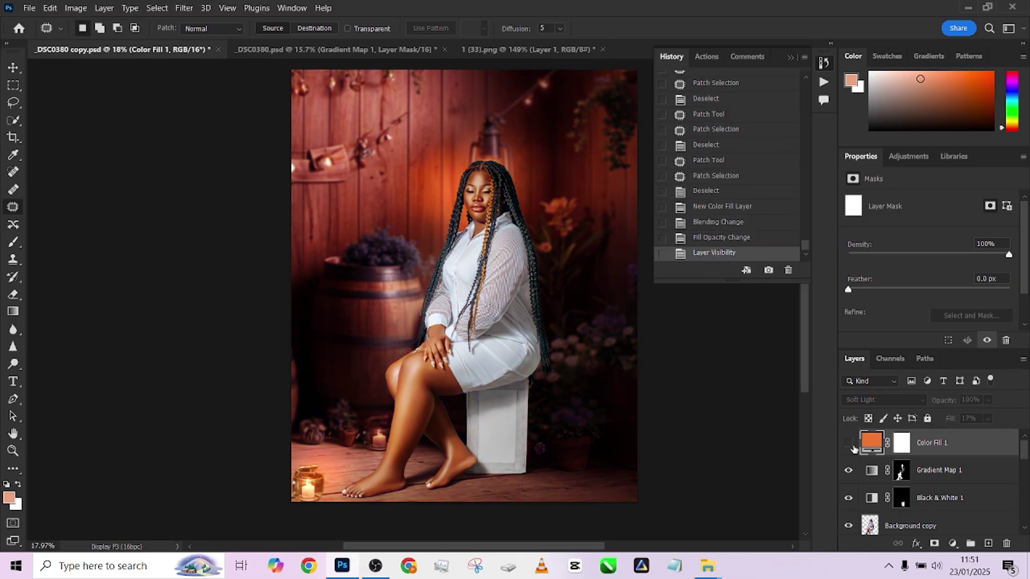
left_click(852, 446)
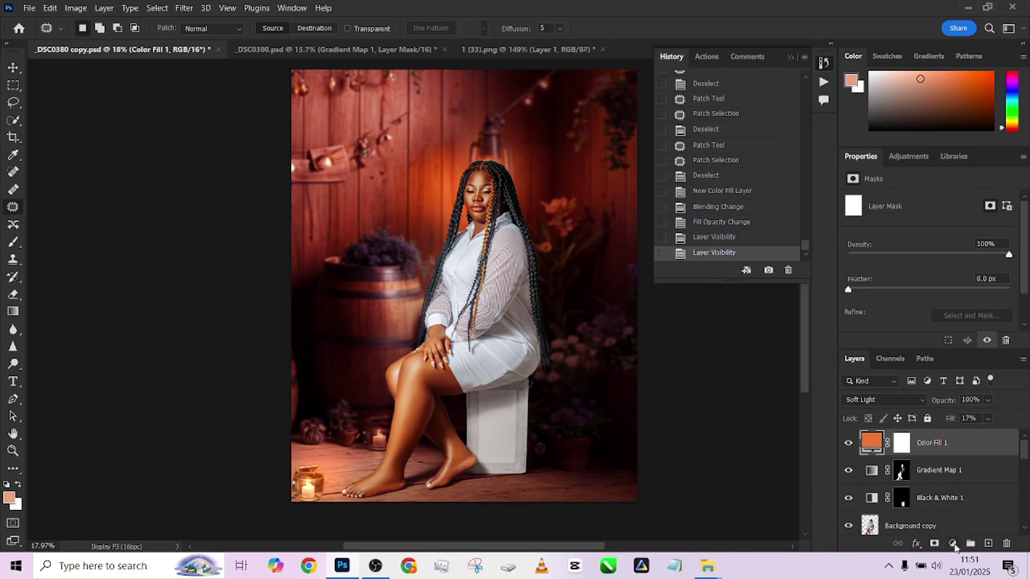
left_click(952, 543)
- Add a Cooling Filter (80) Photo Filter at 77% opacity and compare with _DSC0380.psd
left_click(959, 455)
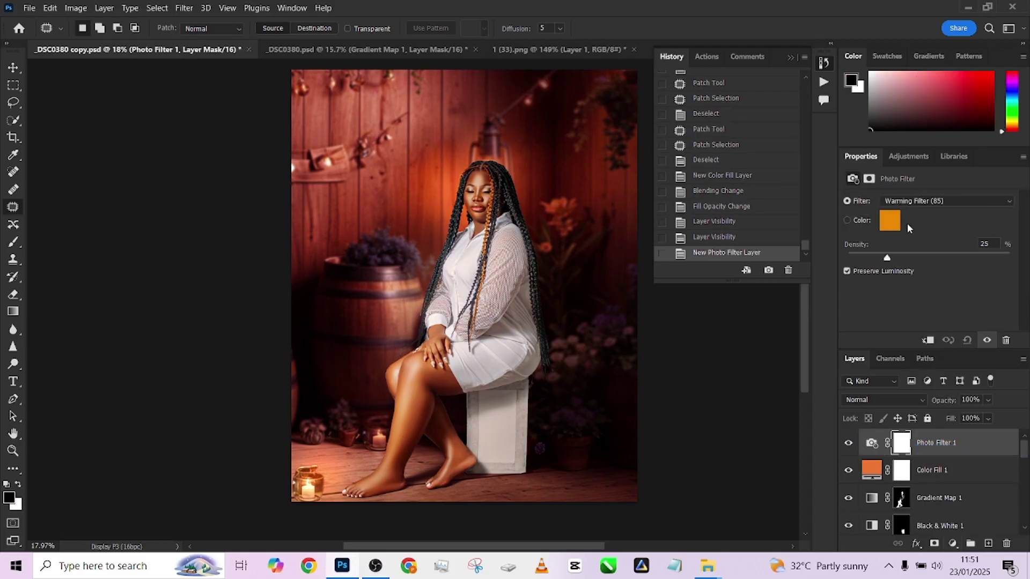
left_click(914, 202)
left_click(906, 244)
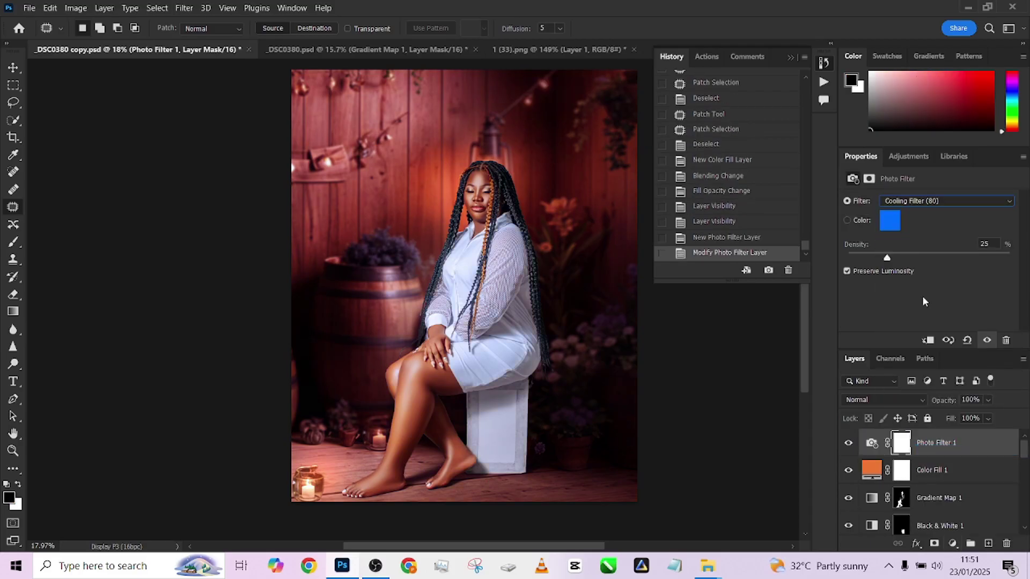
left_click_drag(991, 418, 989, 419)
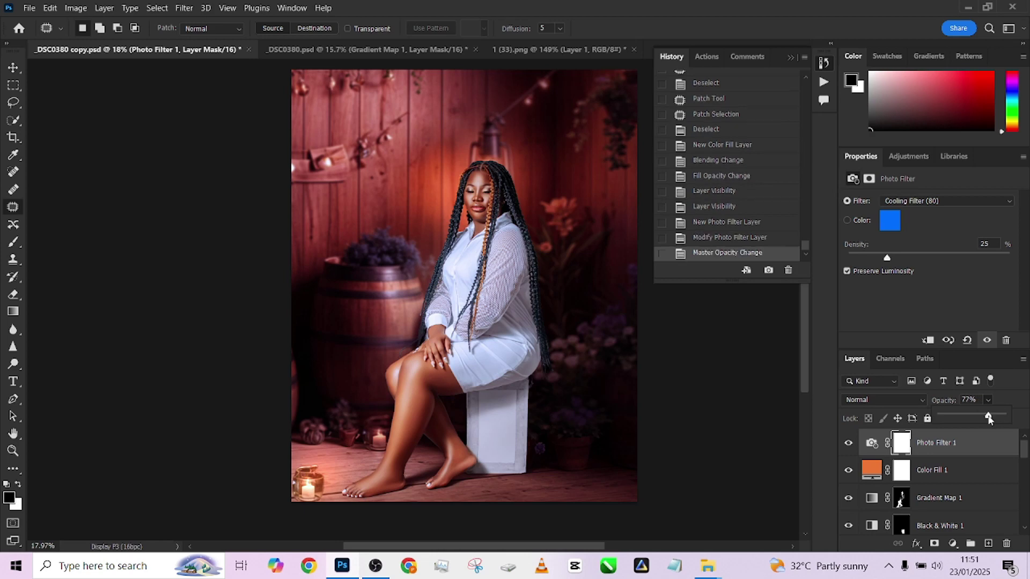
left_click(847, 444)
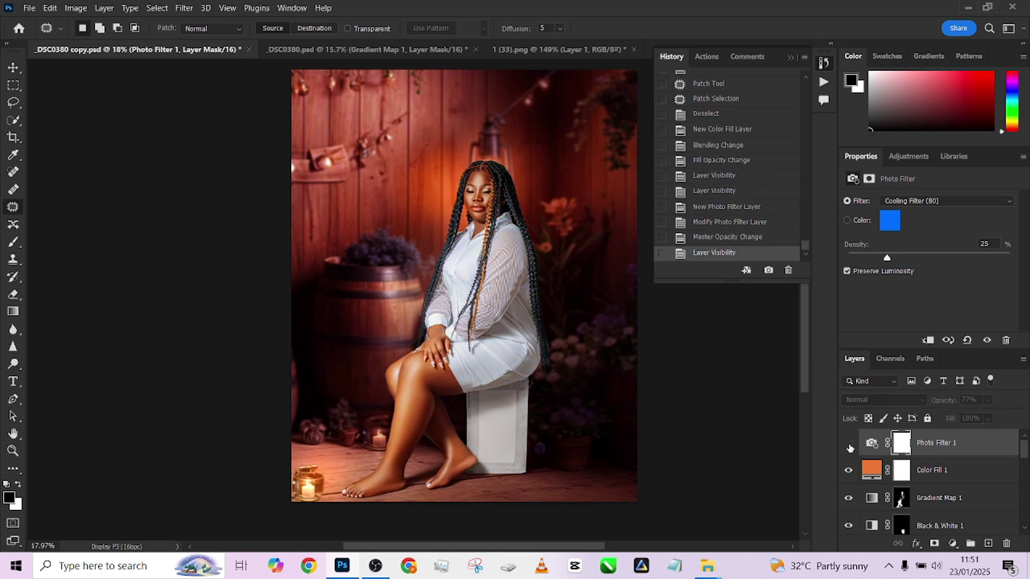
left_click(848, 443)
left_click(323, 49)
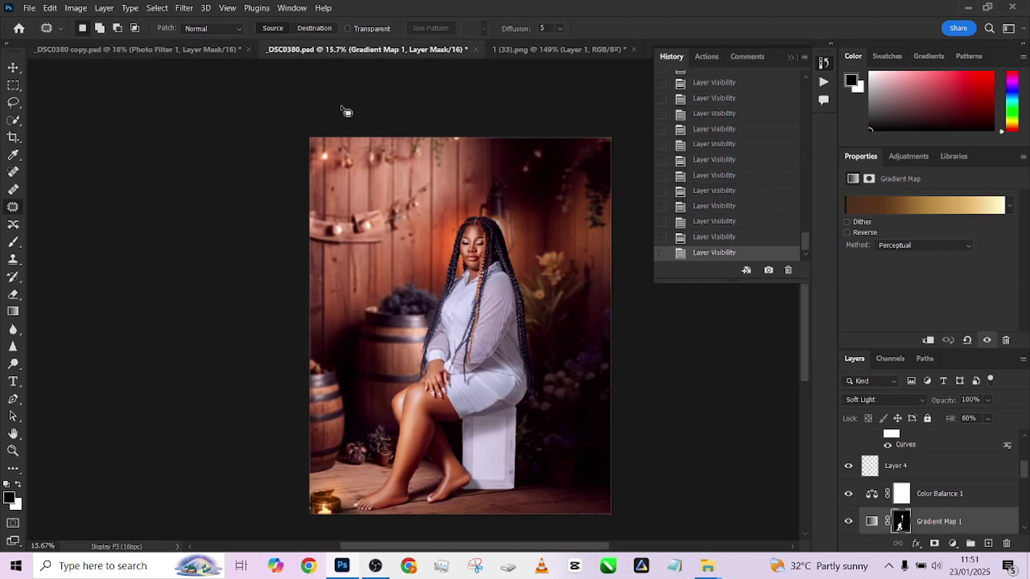
- Compare _DSC0380 copy.psd against the original _DSC0380.psd
left_click(138, 49)
left_click_drag(464, 278, 390, 278)
left_click(293, 50)
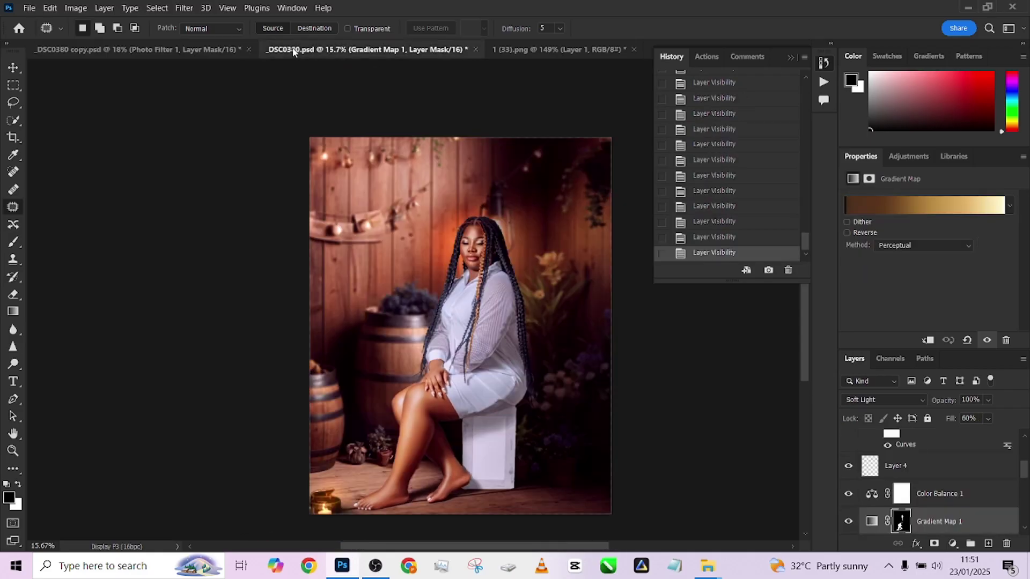
left_click(144, 46)
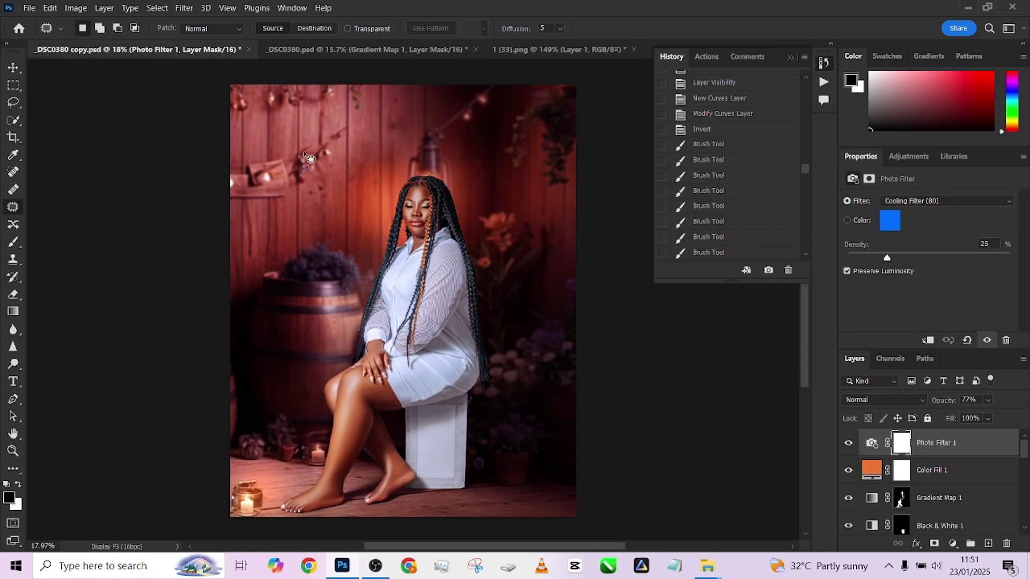
- Move the 1 (33) copy backdrop layer lower on the canvas
key("v")
scroll(935, 499, "down", 3)
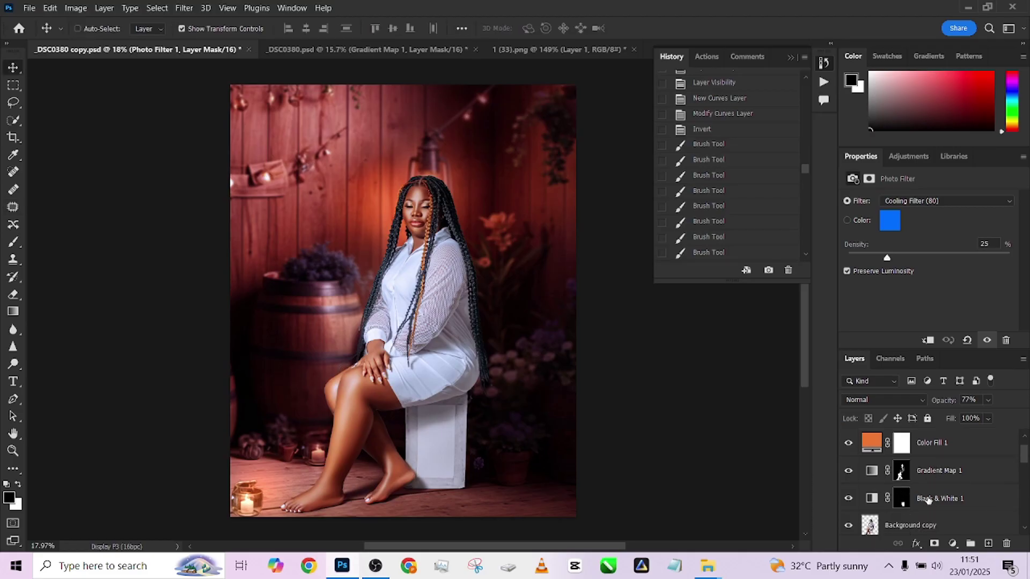
scroll(1024, 471, "down", 4)
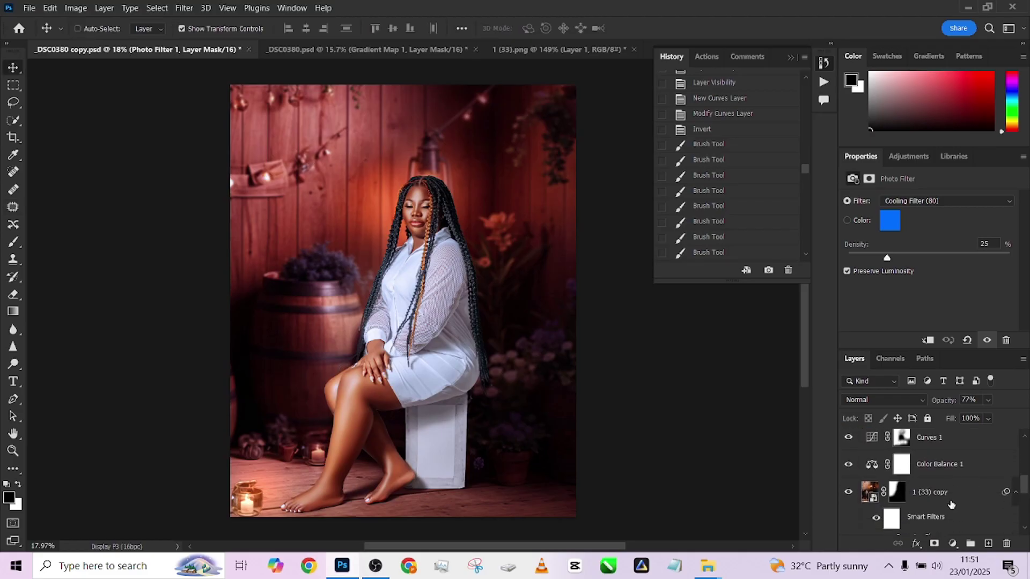
left_click(973, 492)
scroll(387, 197, "down", 3)
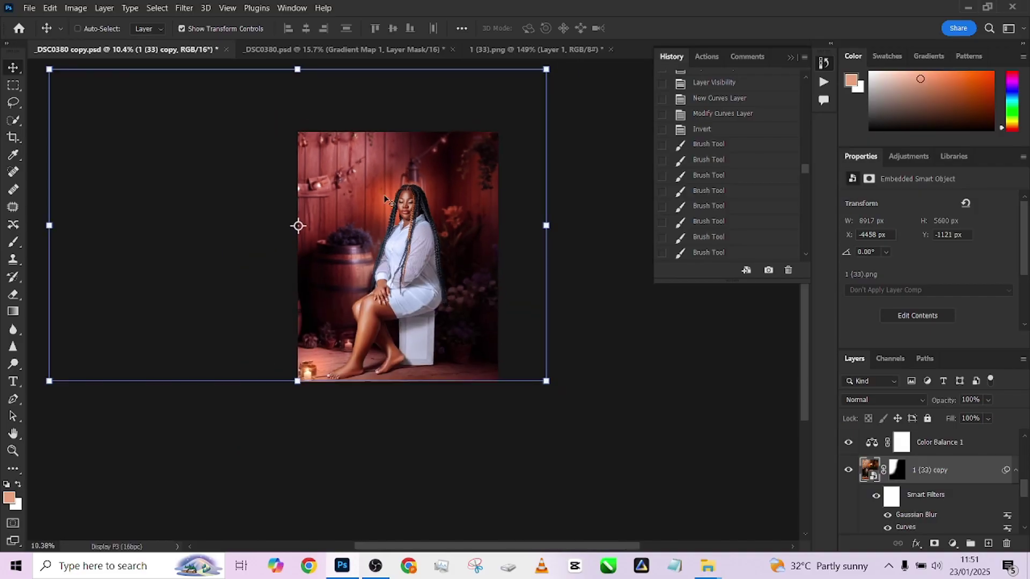
left_click_drag(387, 176, 388, 225)
- Paint the 1 (33) copy mask around the left barrel with a 728 px brush
left_click(892, 468)
key("b")
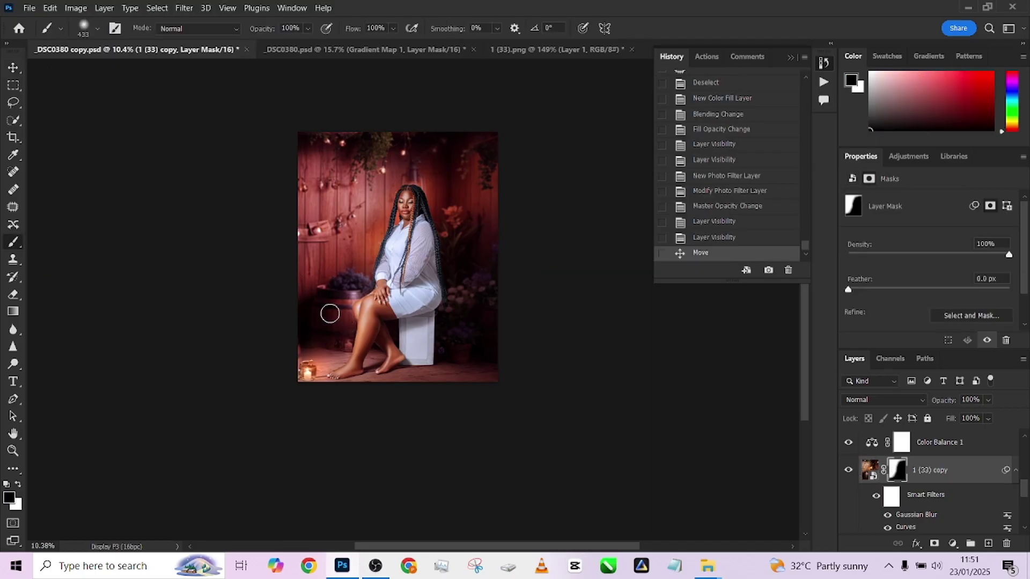
scroll(346, 305, "up", 4)
mouse_move(348, 305)
left_mouse_down()
mouse_move(354, 285)
mouse_move(347, 332)
mouse_move(315, 341)
mouse_move(317, 322)
mouse_move(358, 343)
mouse_move(345, 367)
mouse_move(344, 266)
mouse_move(314, 257)
mouse_move(304, 274)
mouse_move(285, 229)
mouse_move(339, 191)
mouse_move(320, 214)
mouse_move(322, 196)
mouse_move(311, 202)
mouse_move(374, 176)
mouse_move(370, 224)
mouse_move(385, 236)
mouse_move(394, 214)
mouse_move(342, 182)
mouse_move(310, 180)
mouse_move(300, 209)
mouse_move(313, 318)
mouse_move(281, 357)
mouse_move(351, 258)
left_mouse_up()
scroll(321, 284, "up", 3)
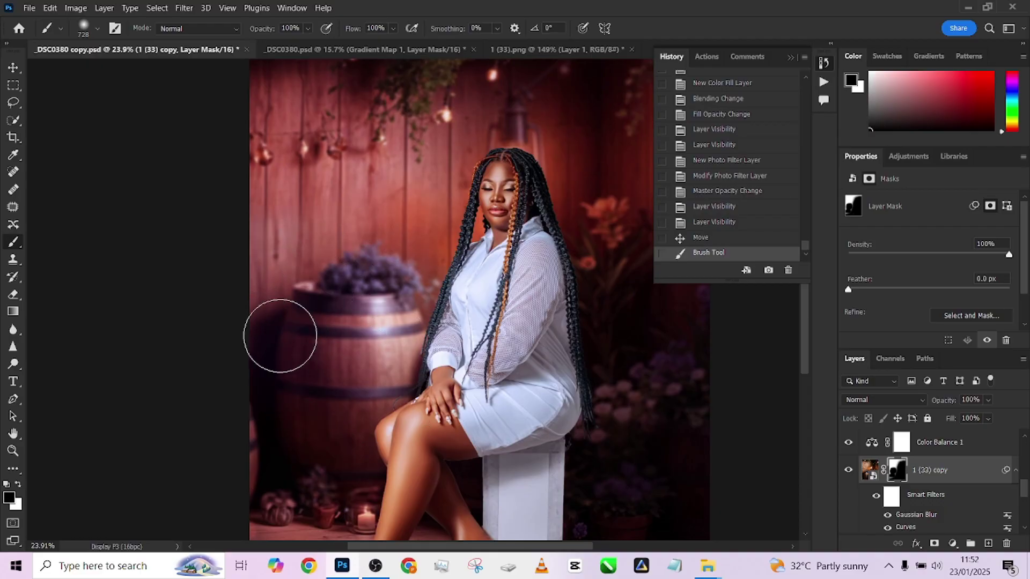
scroll(413, 293, "down", 1)
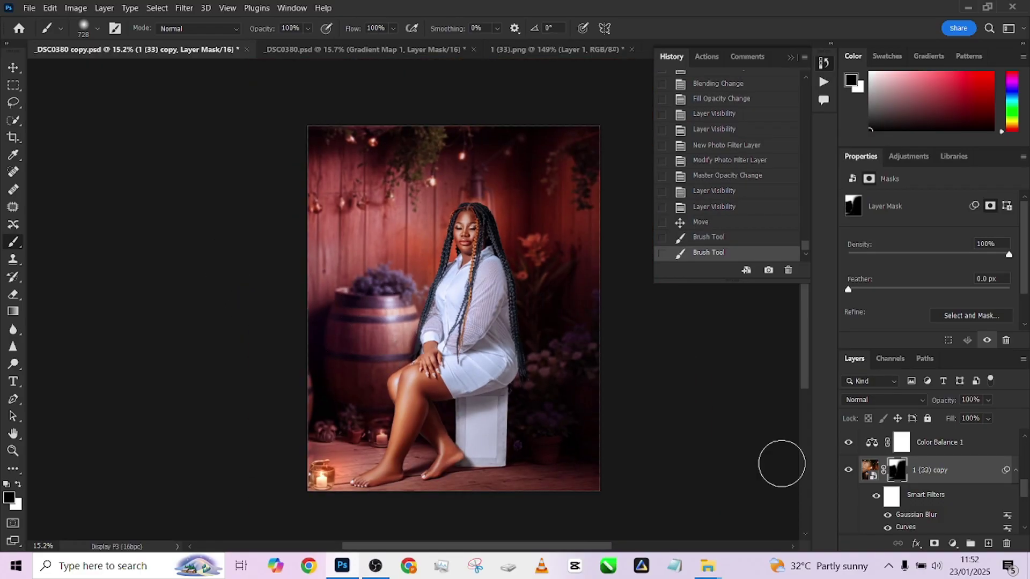
scroll(950, 464, "down", 3)
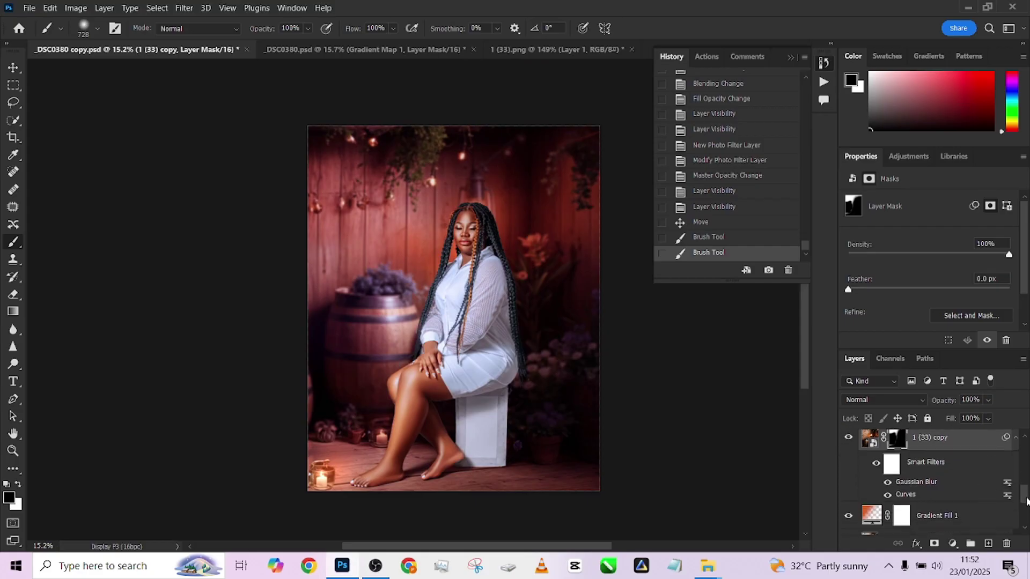
- Duplicate 1 (33) higher in the stack with a black mask and Normal blend, revealing the barrel
left_click(950, 463)
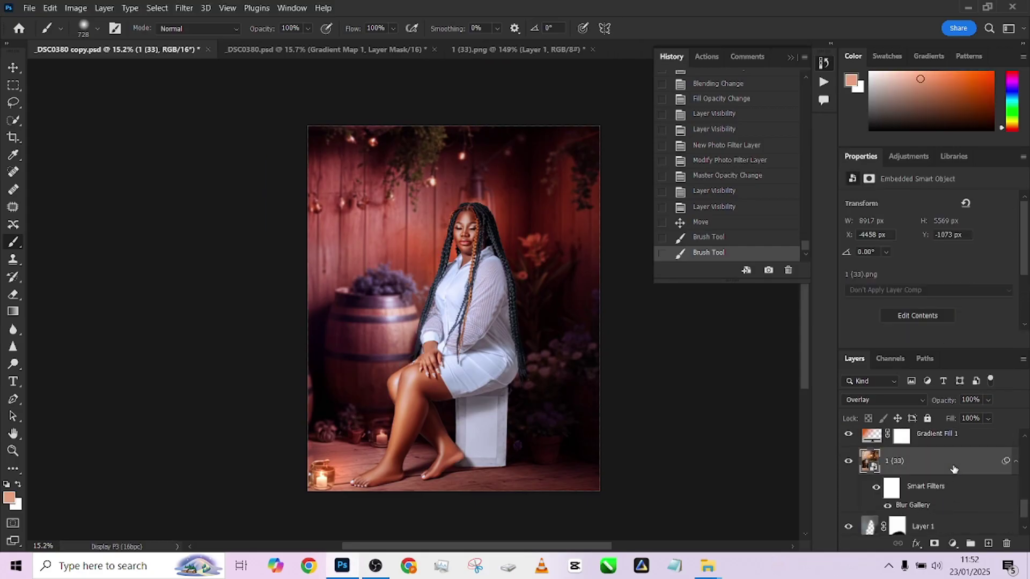
key("ctrl+j")
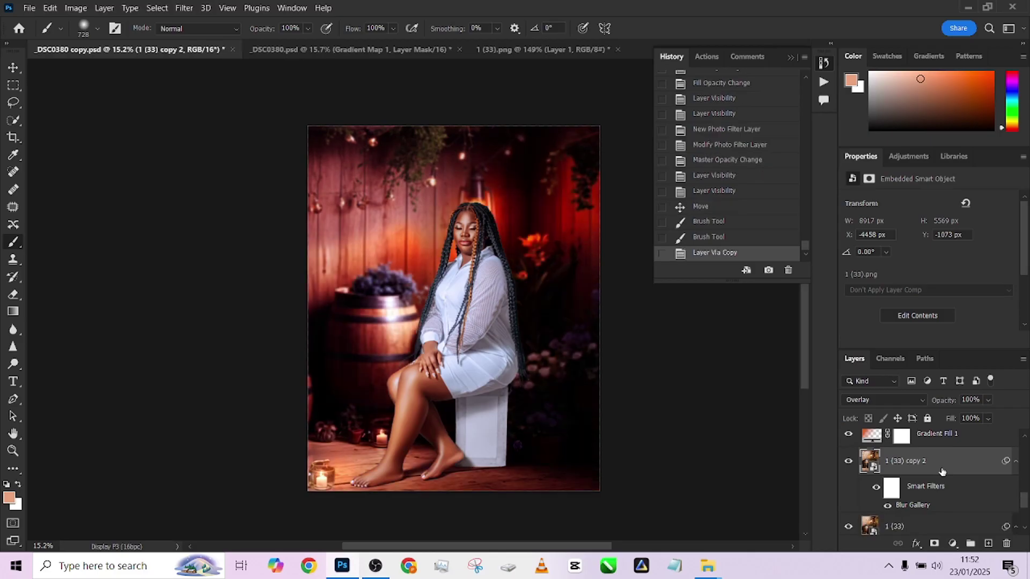
left_click_drag(973, 399, 931, 437)
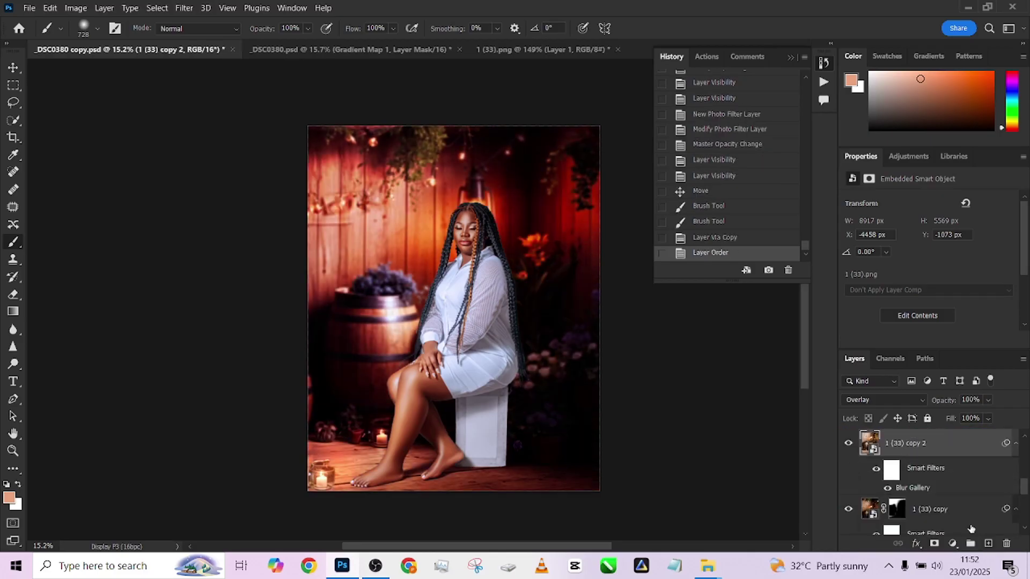
left_click(933, 545, "alt")
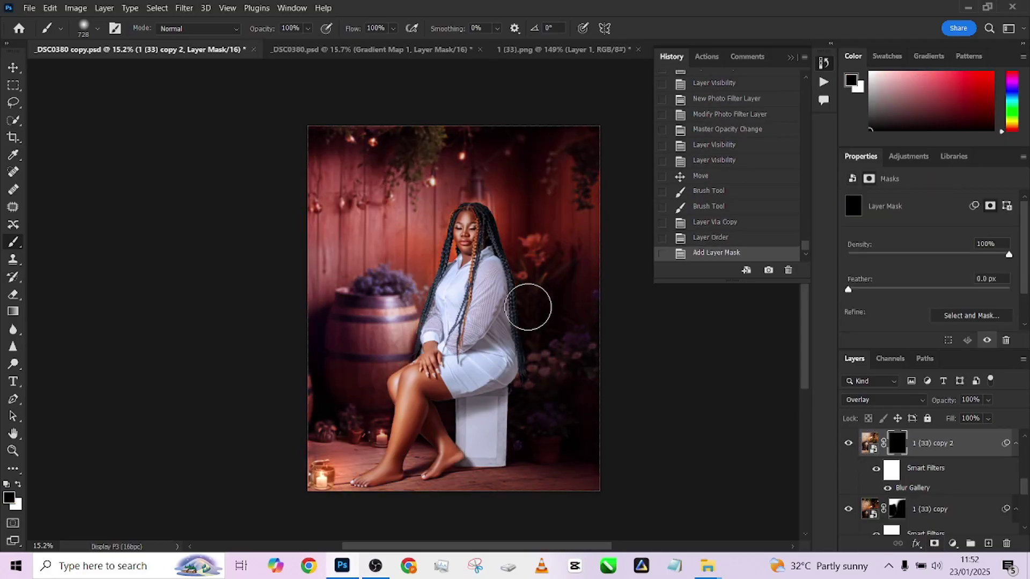
left_click(888, 399)
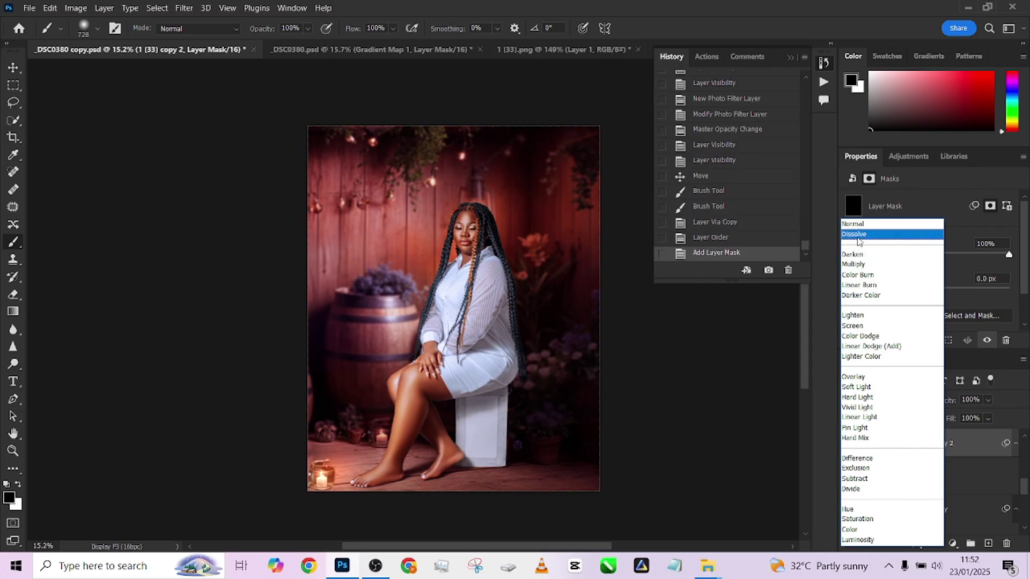
left_click(856, 224)
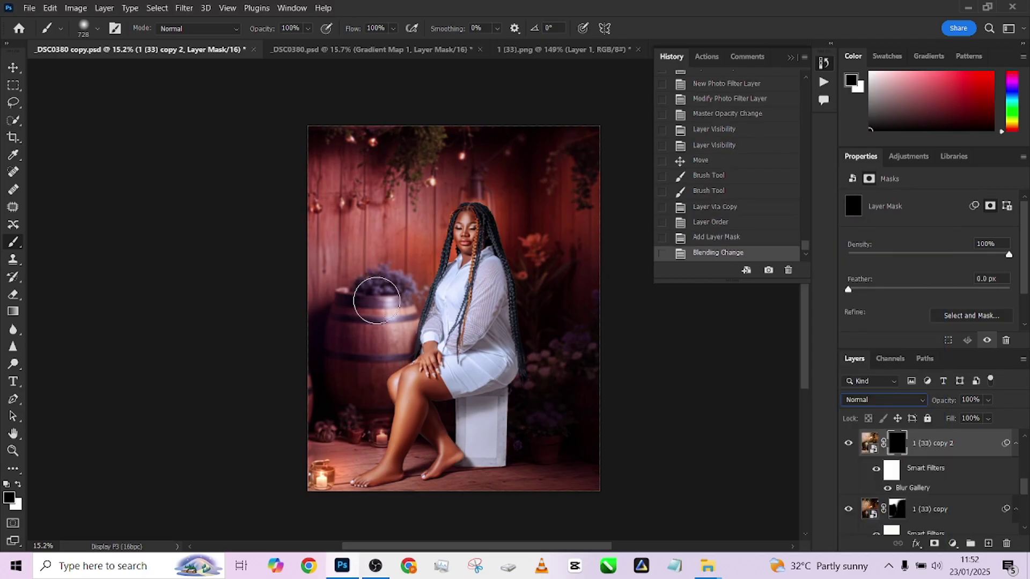
mouse_move(394, 305)
left_mouse_down()
mouse_move(385, 334)
mouse_move(363, 347)
left_mouse_up()
key("x")
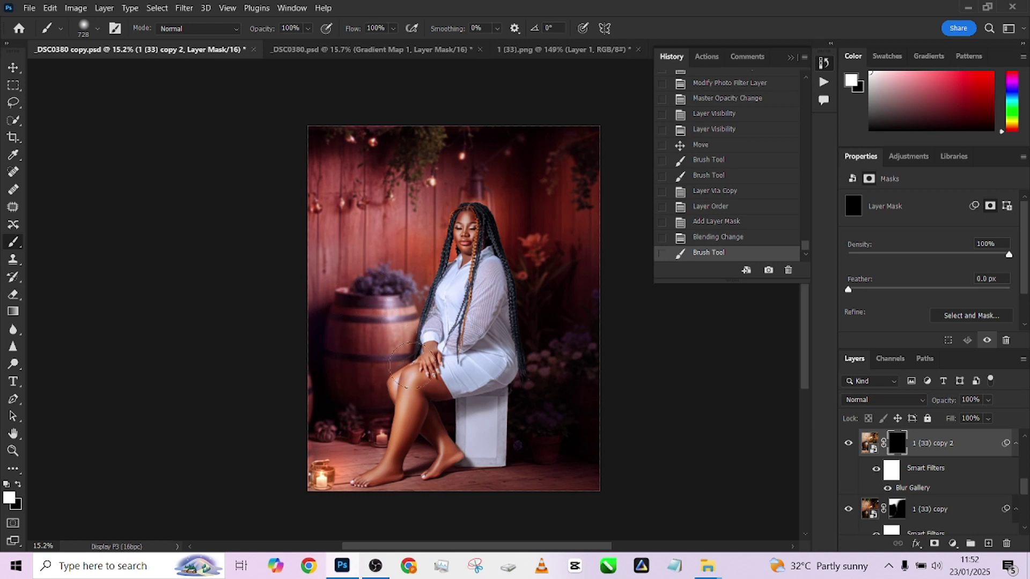
mouse_move(349, 382)
left_mouse_down()
mouse_move(362, 298)
mouse_move(391, 293)
mouse_move(385, 333)
mouse_move(396, 368)
mouse_move(373, 386)
left_mouse_up()
- Darken the duplicate slightly with a Curves smart filter
left_click(869, 443)
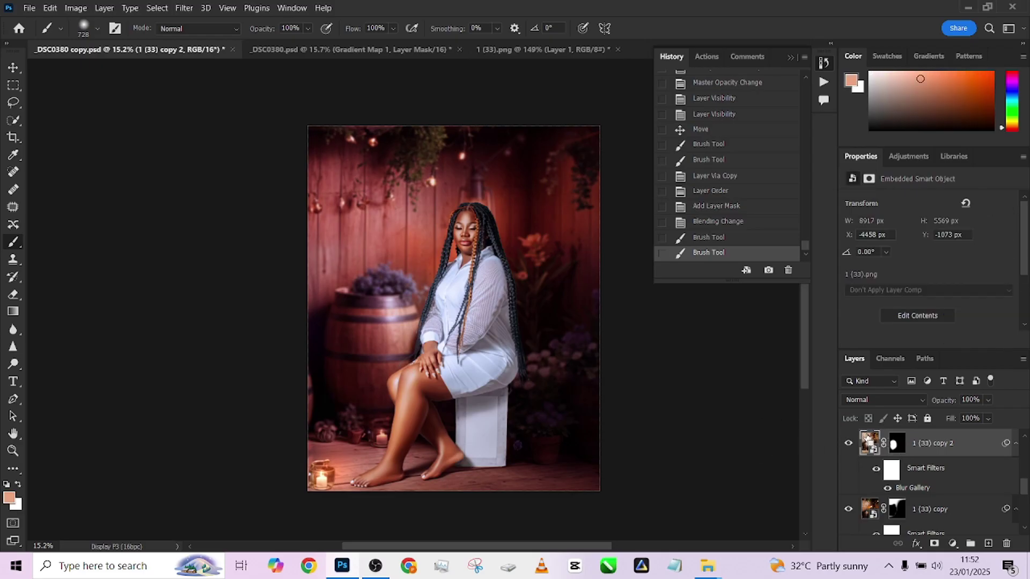
key("ctrl+m")
left_click_drag(687, 252, 694, 263)
left_click(949, 131)
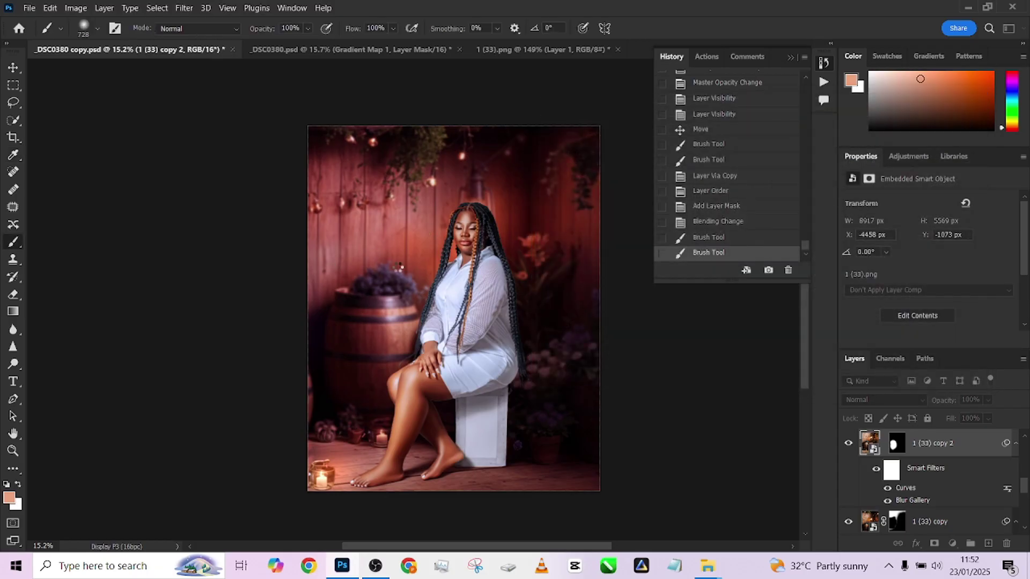
- Brush the 1 (33) copy 2 mask above the barrel, along the left edge and over the barrel
left_click(902, 446)
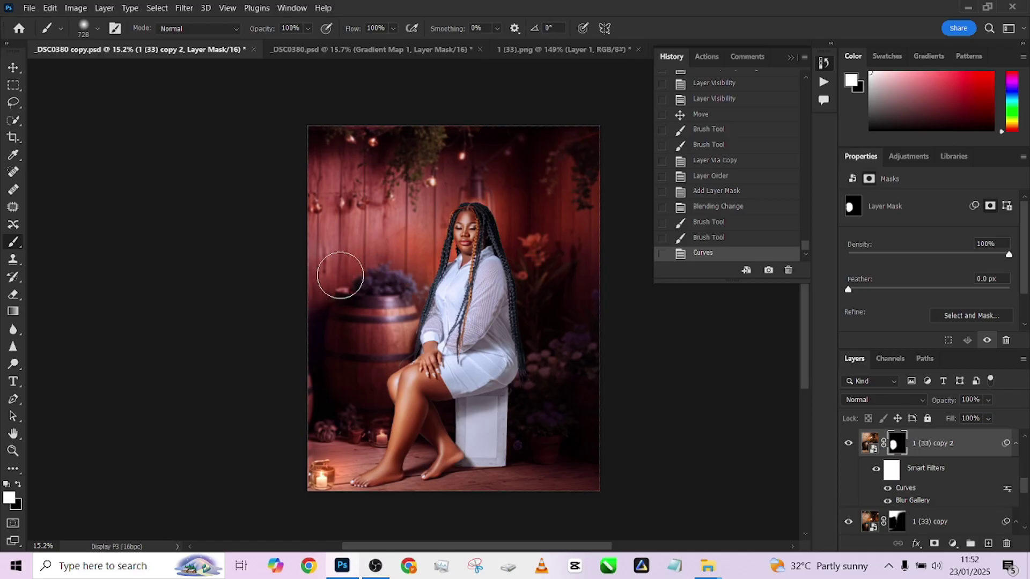
mouse_move(315, 225)
left_mouse_down()
mouse_move(363, 218)
mouse_move(331, 234)
mouse_move(364, 283)
mouse_move(350, 231)
mouse_move(326, 229)
mouse_move(359, 224)
mouse_move(298, 222)
mouse_move(374, 228)
mouse_move(410, 236)
left_mouse_up()
key("x")
key("x")
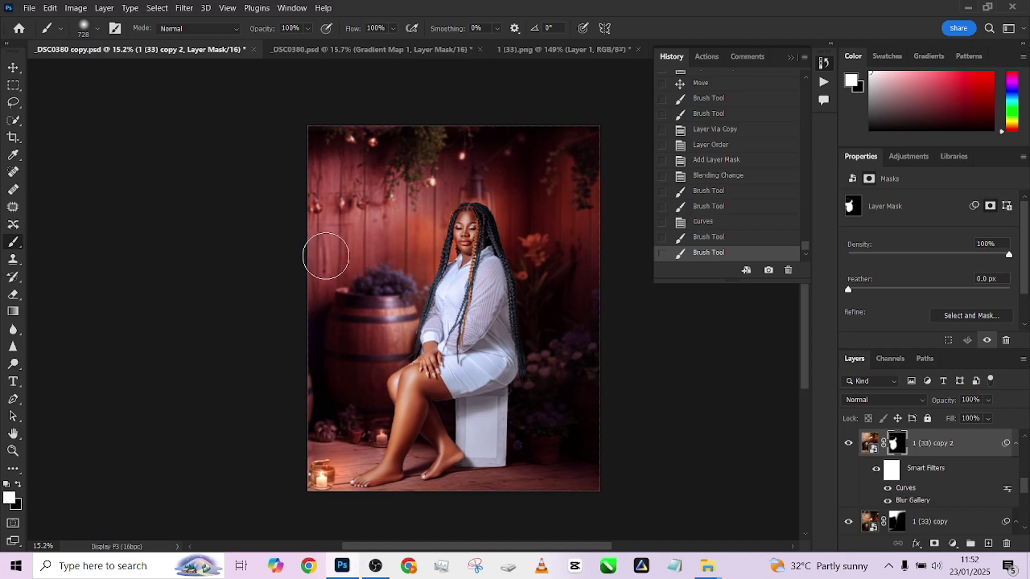
left_click_drag(296, 292, 294, 327)
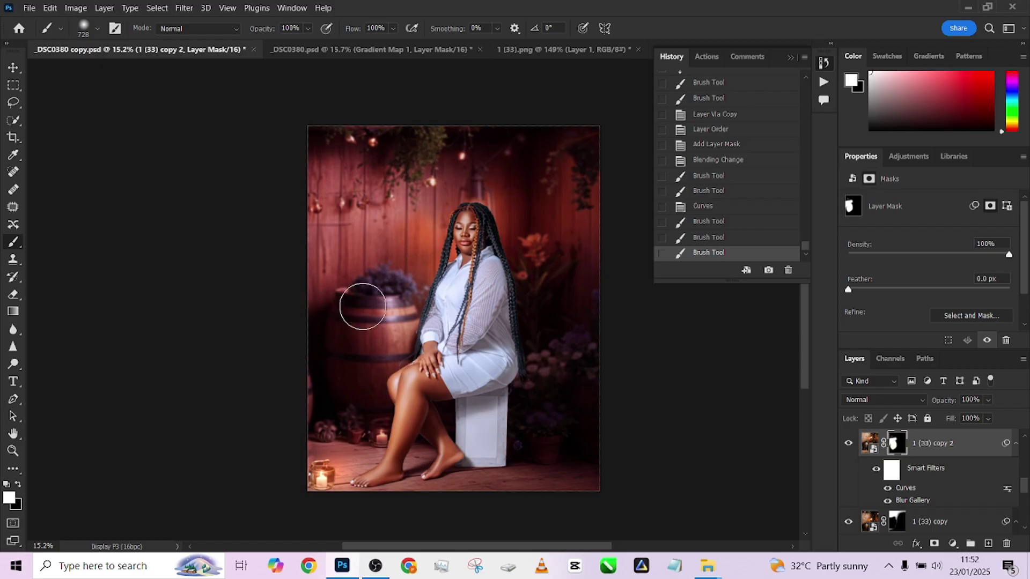
mouse_move(362, 306)
left_mouse_down()
mouse_move(410, 304)
mouse_move(386, 340)
mouse_move(393, 334)
left_mouse_up()
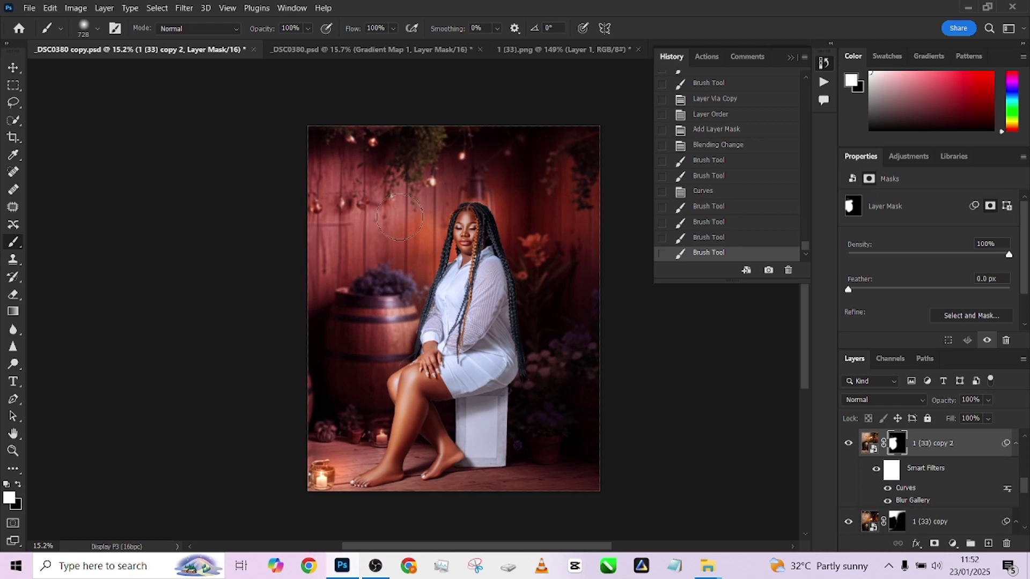
left_click(376, 56)
left_click(171, 50)
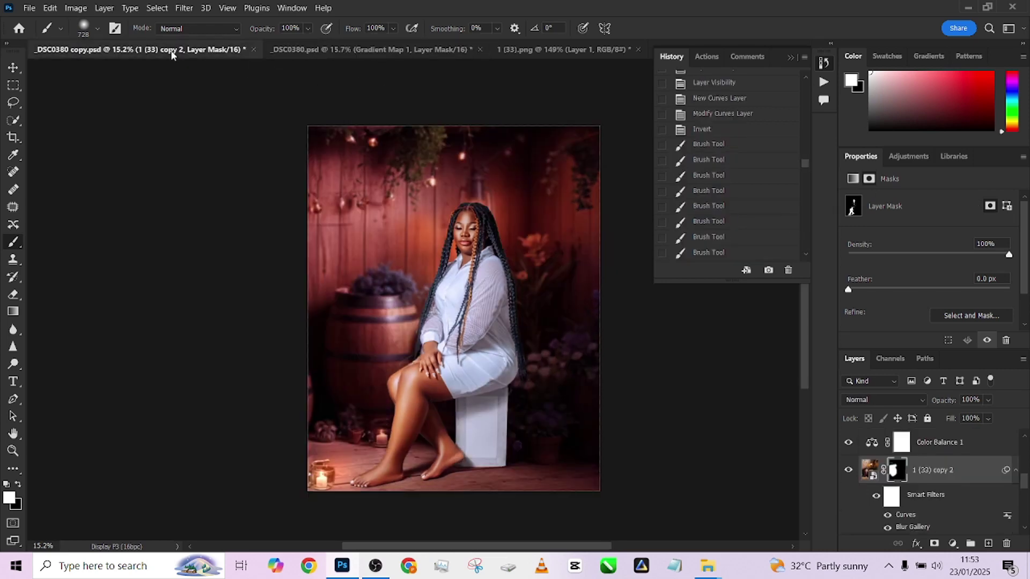
left_click(388, 51)
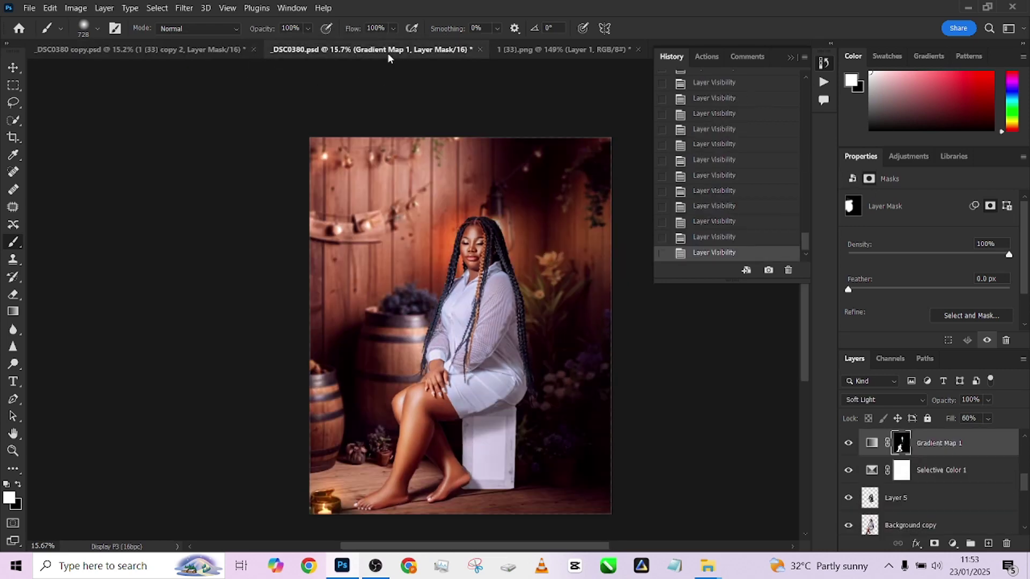
left_click(150, 49)
left_click(352, 54)
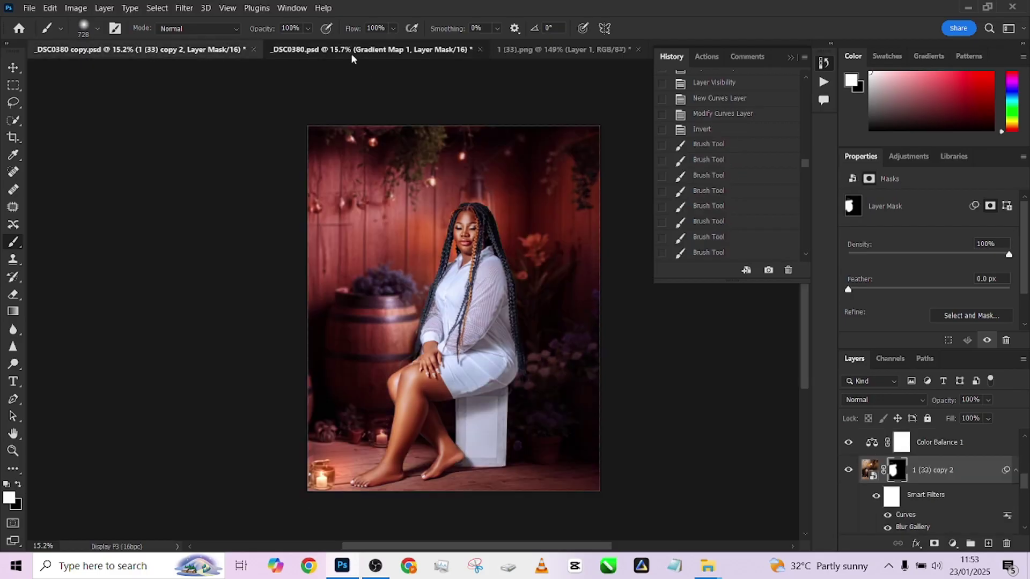
left_click(165, 50)
scroll(884, 464, "down", 2)
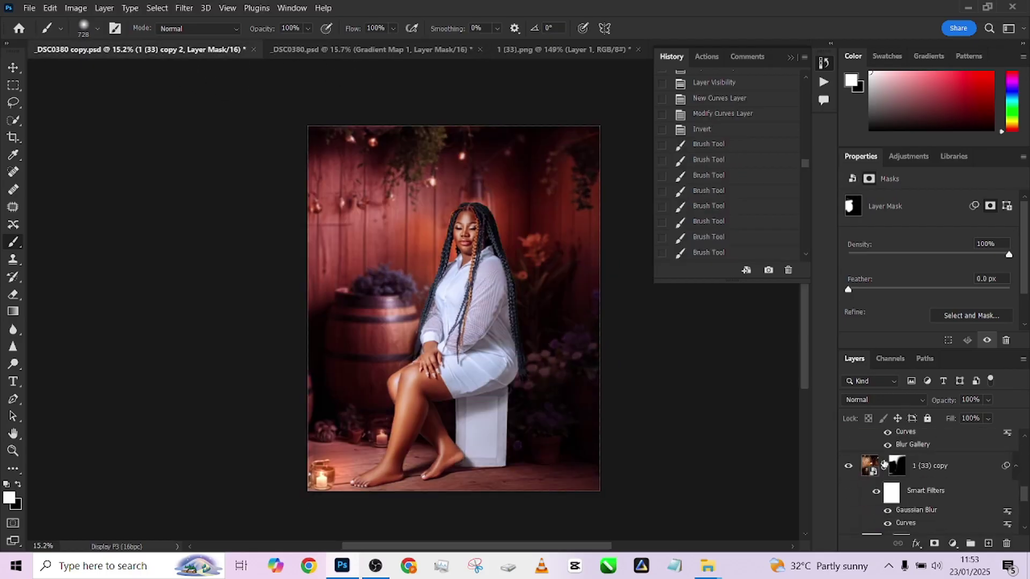
scroll(883, 464, "up", 5)
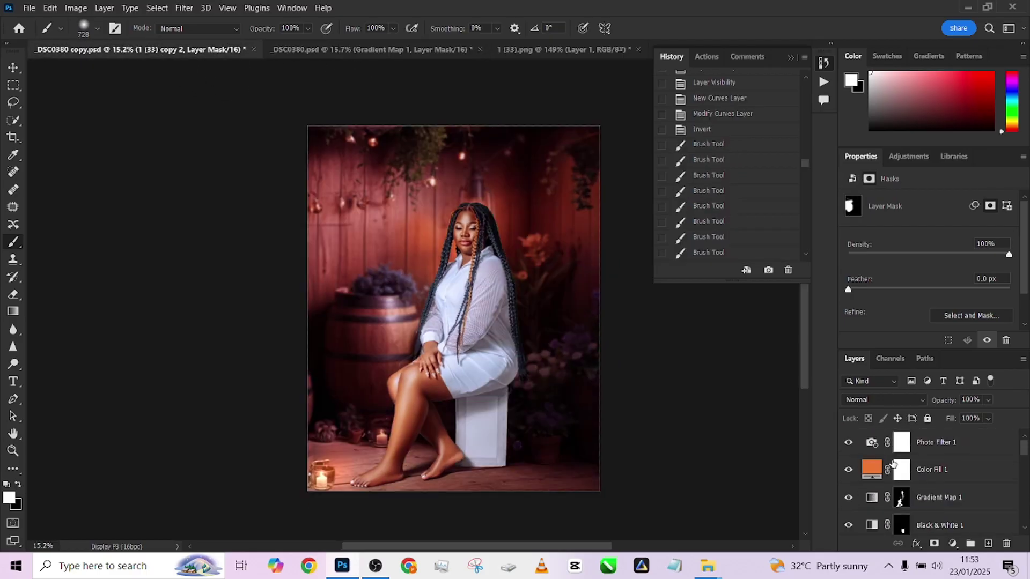
left_click(847, 471)
left_click(848, 470)
left_click(847, 498)
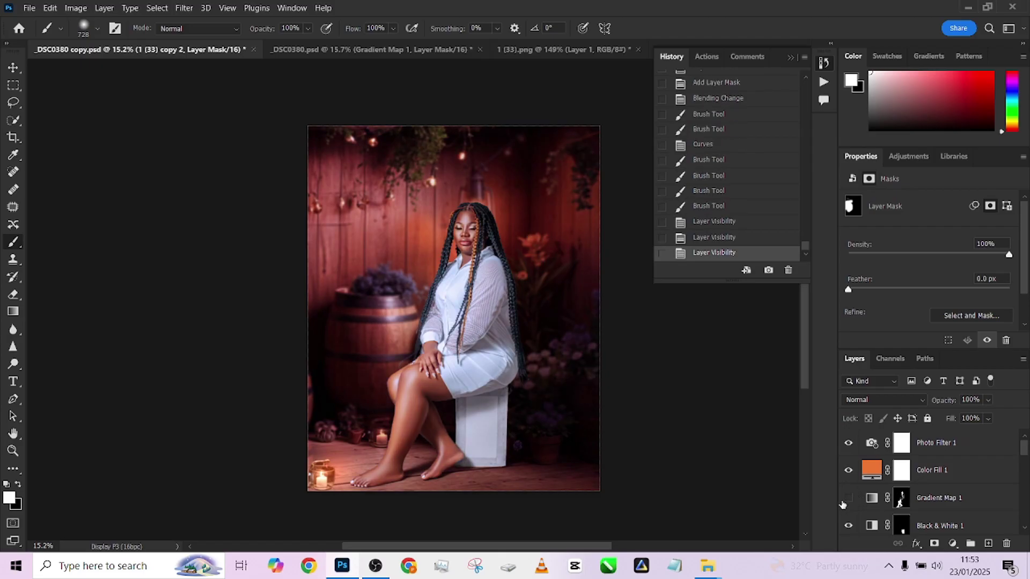
left_click(847, 498)
left_click(849, 526)
left_click(849, 526)
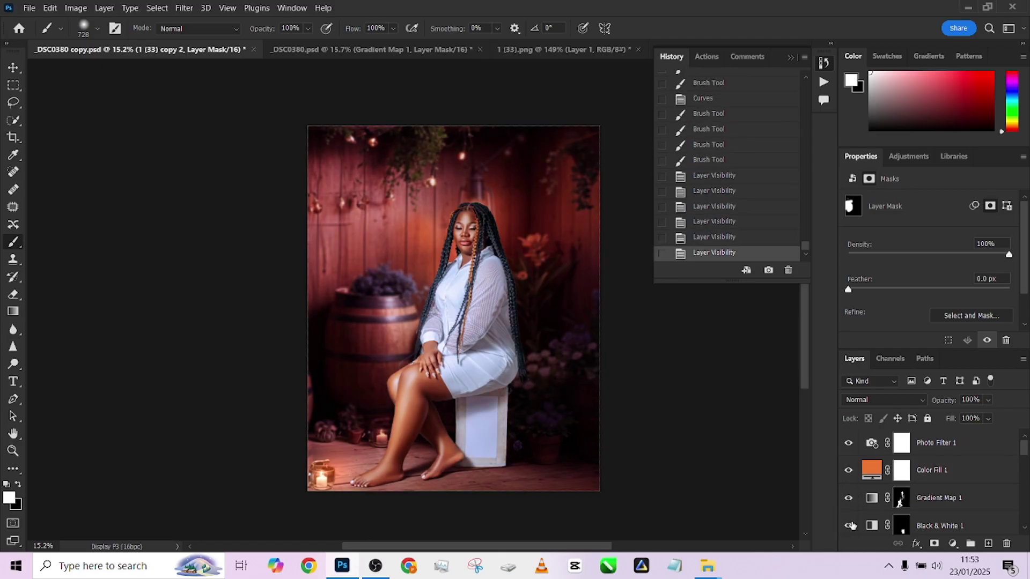
left_click(848, 443)
left_click(848, 443)
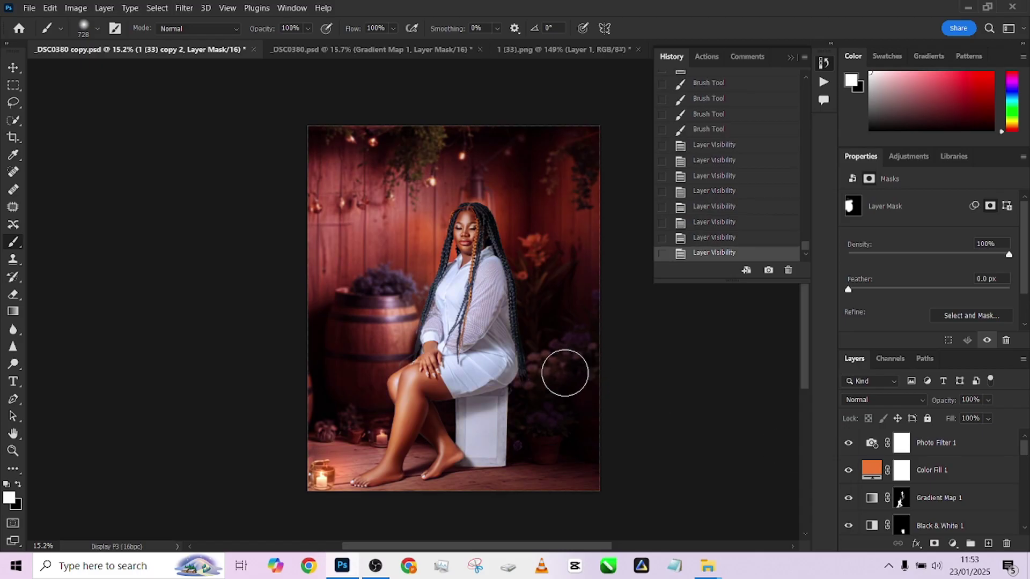